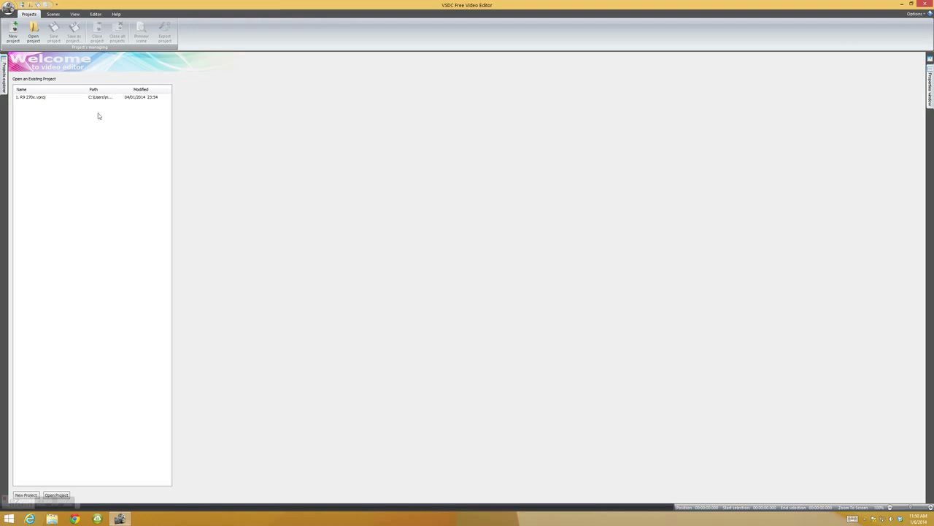
Create a new project titled "Default 1" with the custom 1280 x 720 resolution, using the import videos and images option
{"action": "left_click", "coordinate": [13, 36]}
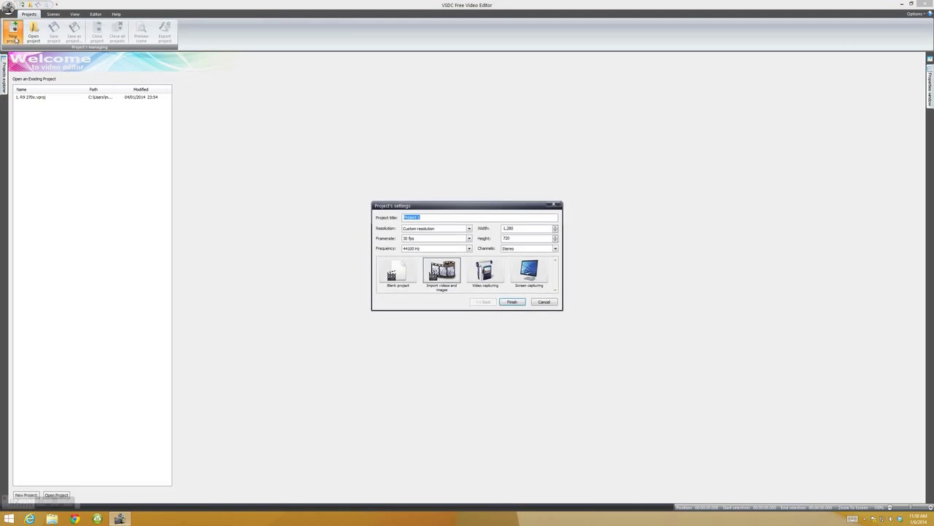
{"action": "type", "text": "Default"}
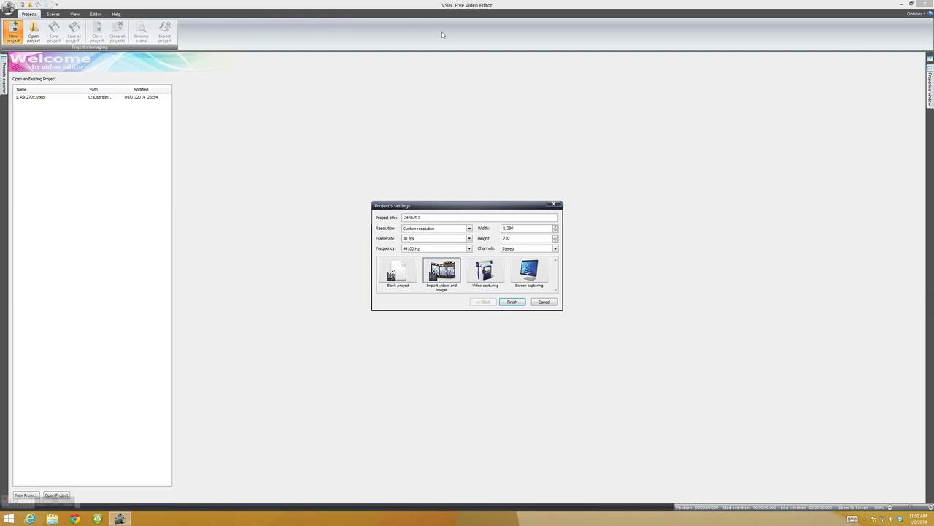
{"action": "left_click", "coordinate": [460, 230]}
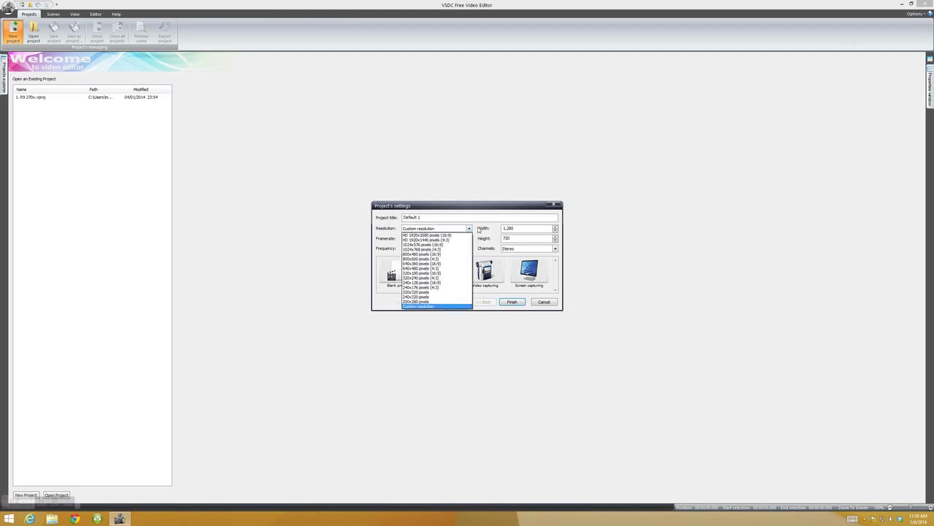
{"action": "left_click", "coordinate": [479, 231]}
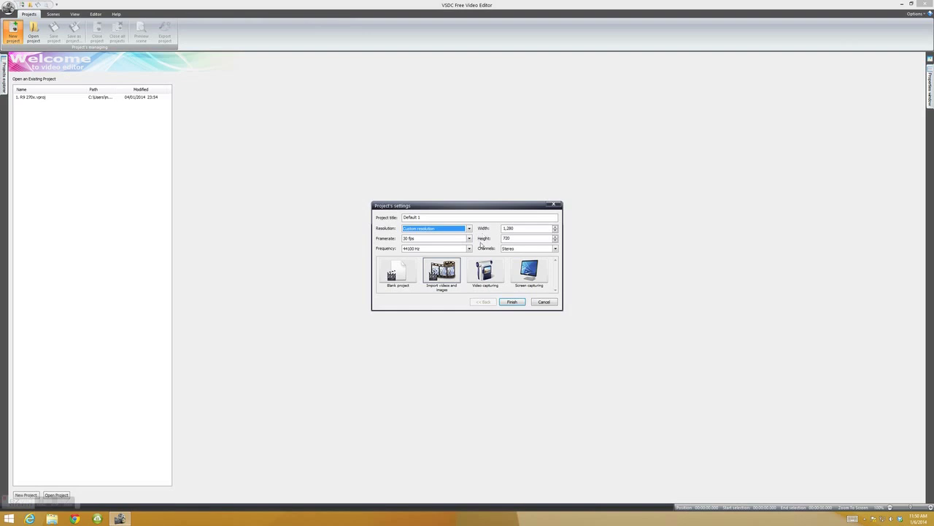
{"action": "left_click", "coordinate": [465, 267]}
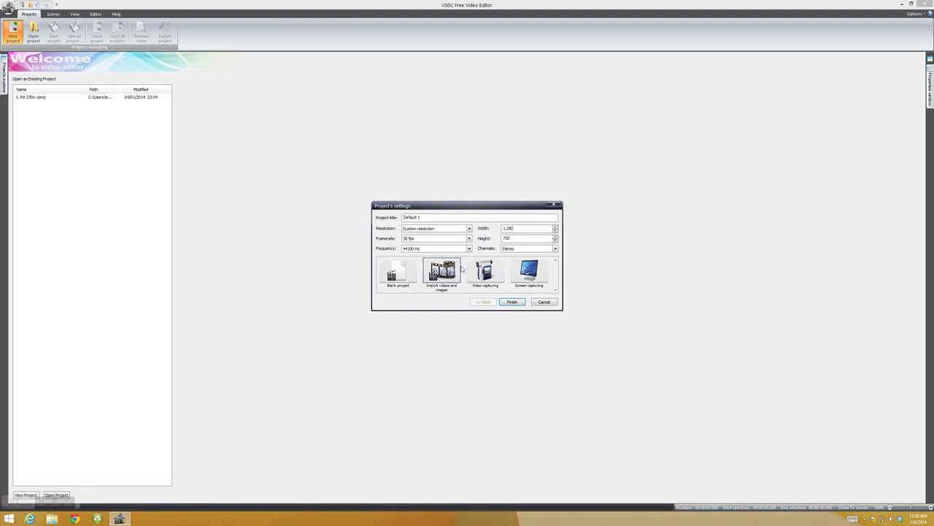
{"action": "left_click", "coordinate": [512, 302]}
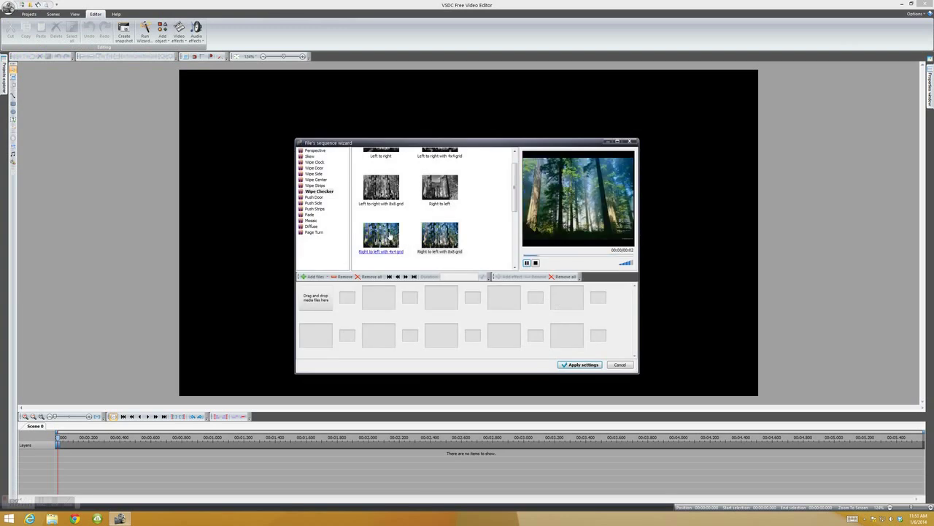
Add the clips MVI_0943, MVI_0950 and MVI_0953 from the R9 270x folder to the file sequence
{"action": "left_click", "coordinate": [314, 276]}
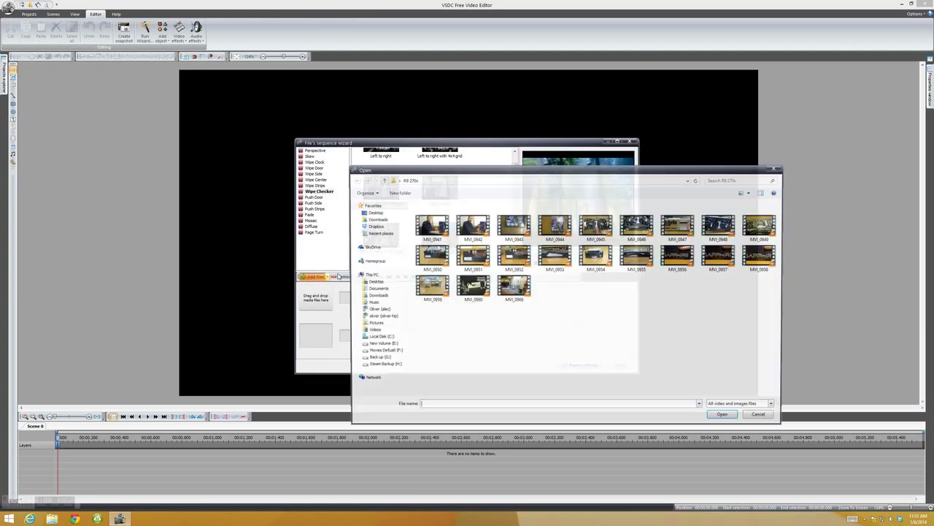
{"action": "left_click", "coordinate": [513, 226]}
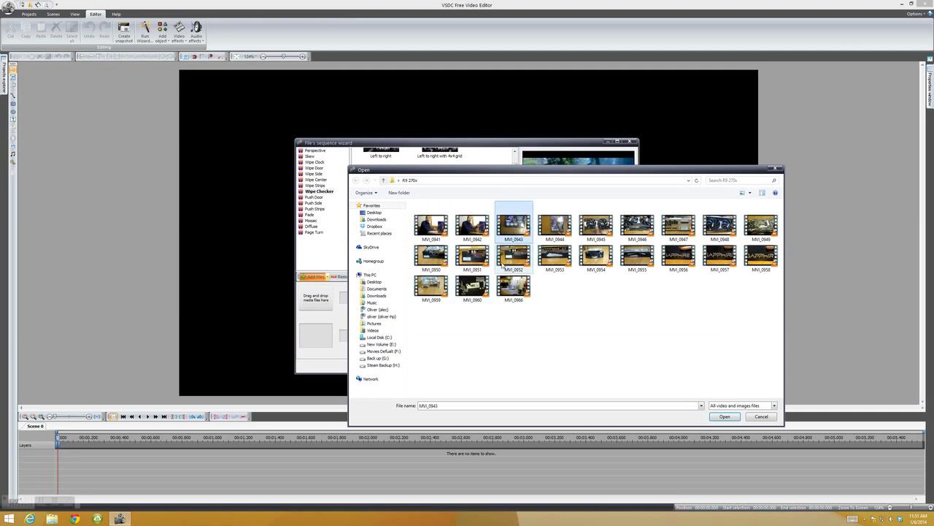
{"action": "left_click", "coordinate": [430, 255], "text": "ctrl"}
{"action": "left_click", "coordinate": [555, 256], "text": "ctrl"}
{"action": "left_click", "coordinate": [725, 416]}
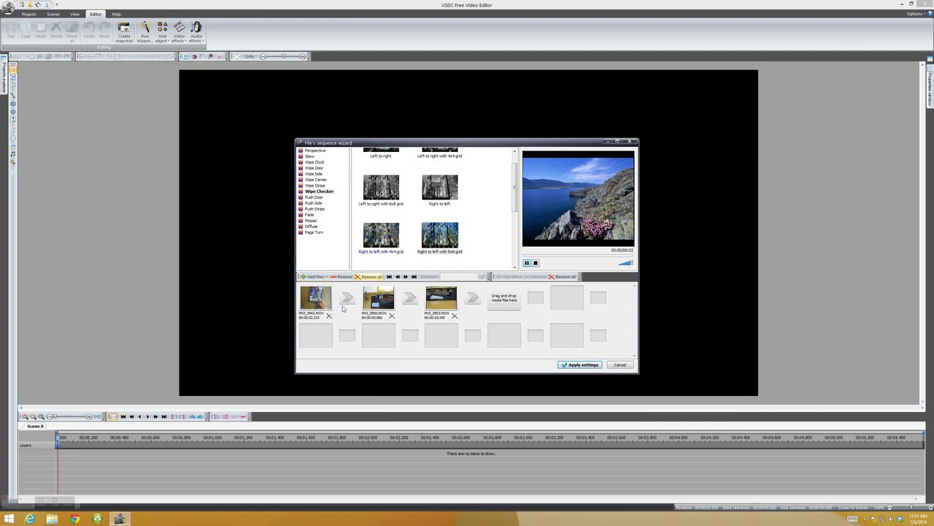
Try Wipe Checker right-to-left grid transitions between the clips and remove the effects from all files
{"action": "left_click", "coordinate": [381, 249]}
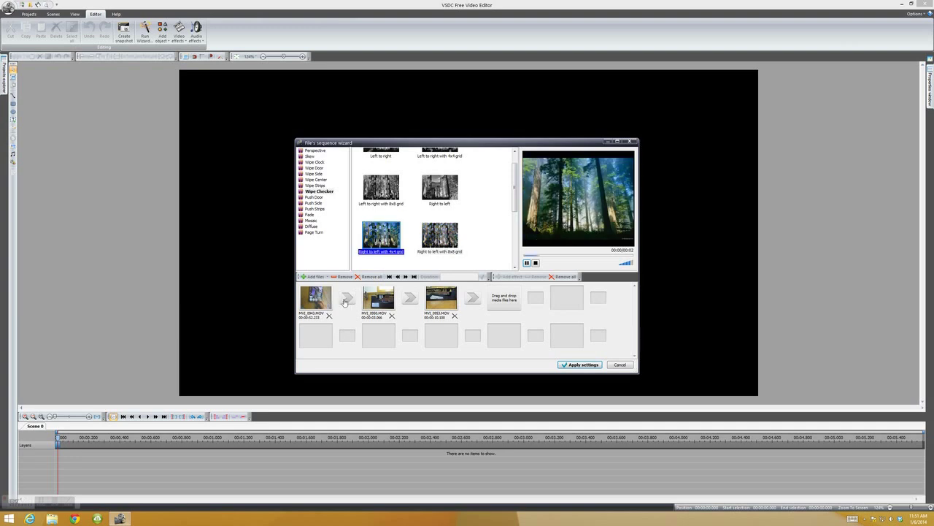
{"action": "left_click", "coordinate": [438, 239]}
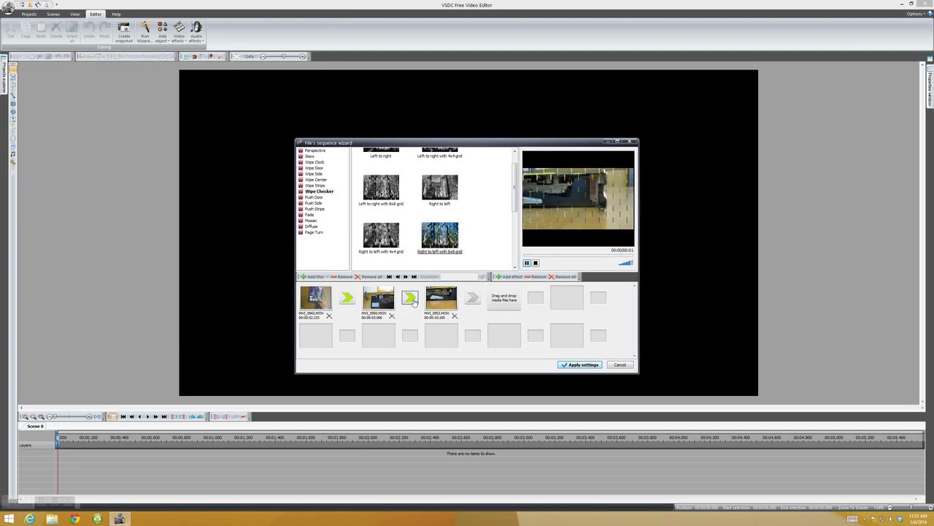
{"action": "left_click", "coordinate": [562, 276]}
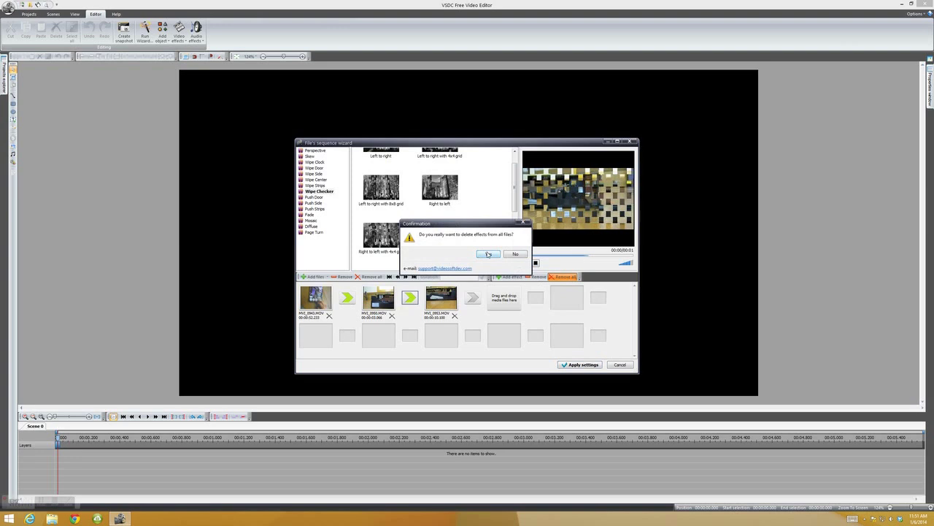
{"action": "left_click", "coordinate": [488, 253]}
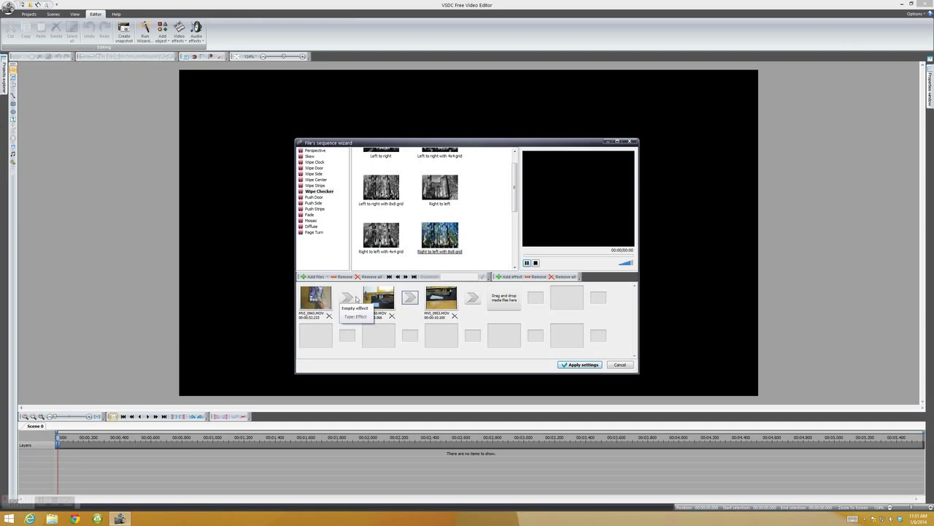
Open MVI_0943.MOV for cutting and splitting and move the playback position to 00:00:30.600
{"action": "right_click", "coordinate": [312, 301]}
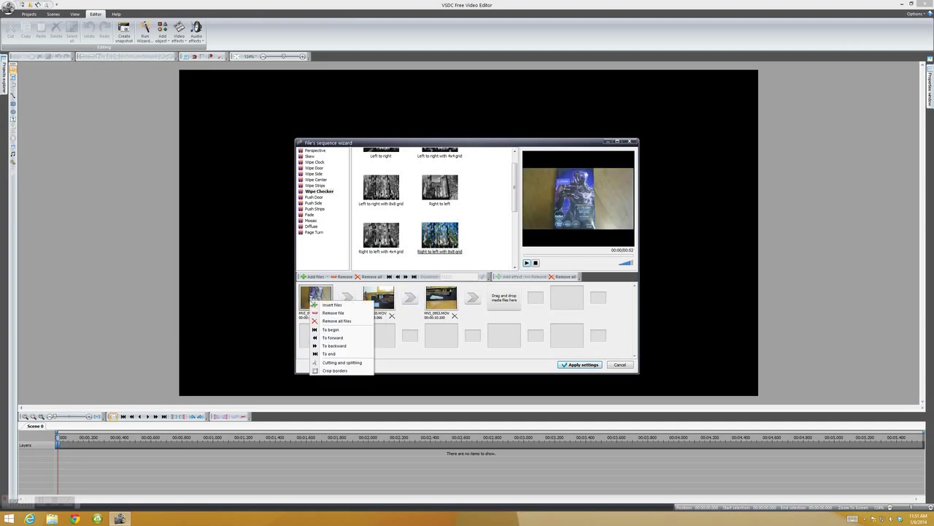
{"action": "left_click", "coordinate": [358, 363]}
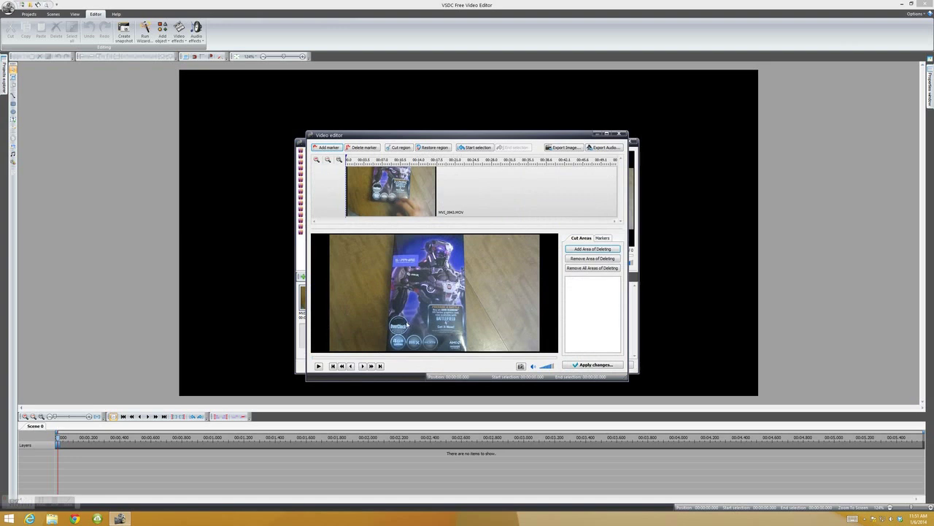
{"action": "left_click", "coordinate": [437, 358]}
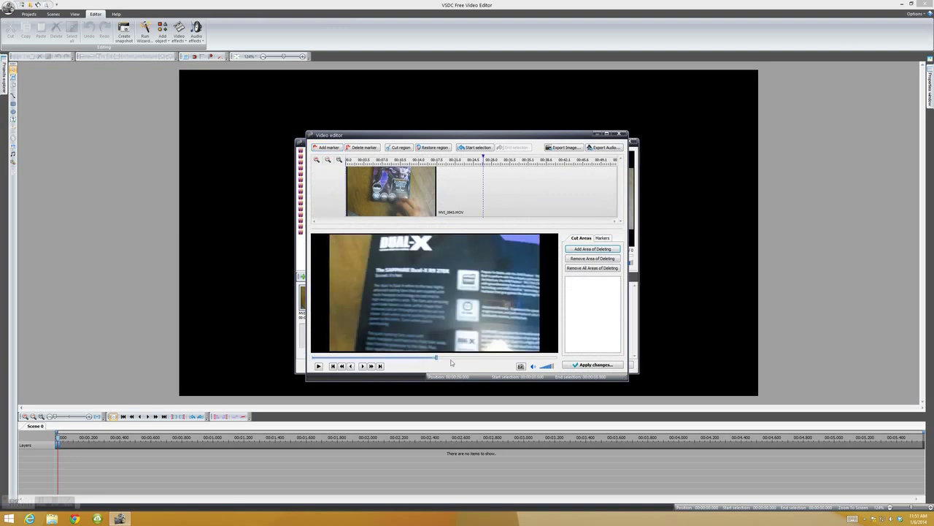
{"action": "left_click", "coordinate": [453, 358]}
{"action": "left_click", "coordinate": [482, 358]}
{"action": "left_click", "coordinate": [473, 358]}
{"action": "left_click_drag", "start_coordinate": [472, 360], "coordinate": [455, 360]}
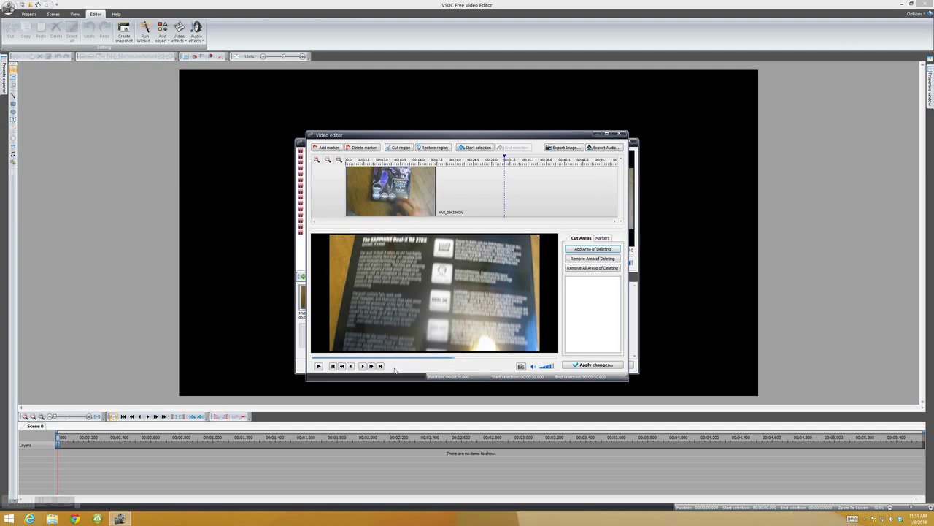
Select the footage from 00:00:30.600 to the clip's end and cut that region
{"action": "left_click", "coordinate": [481, 149]}
{"action": "left_click", "coordinate": [318, 365]}
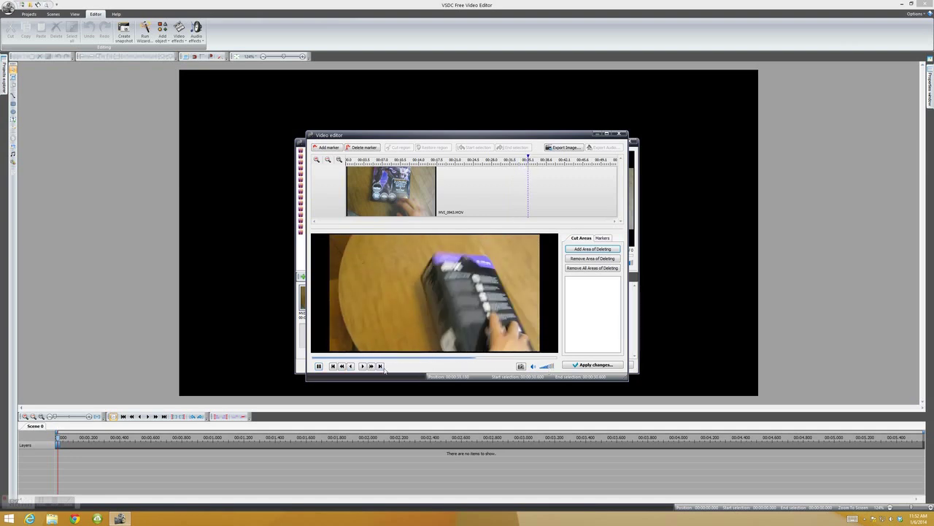
{"action": "left_click", "coordinate": [319, 366]}
{"action": "left_click", "coordinate": [379, 366]}
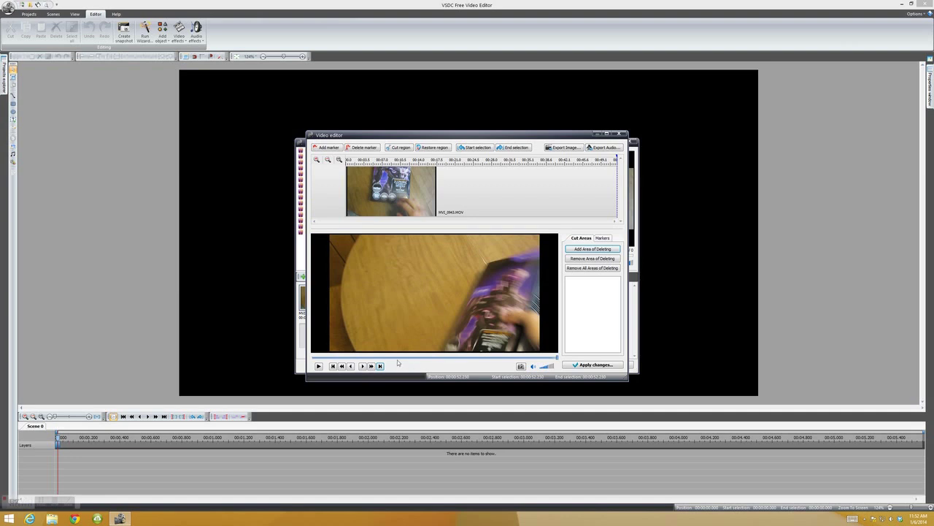
{"action": "left_click", "coordinate": [519, 147]}
{"action": "left_click", "coordinate": [402, 147]}
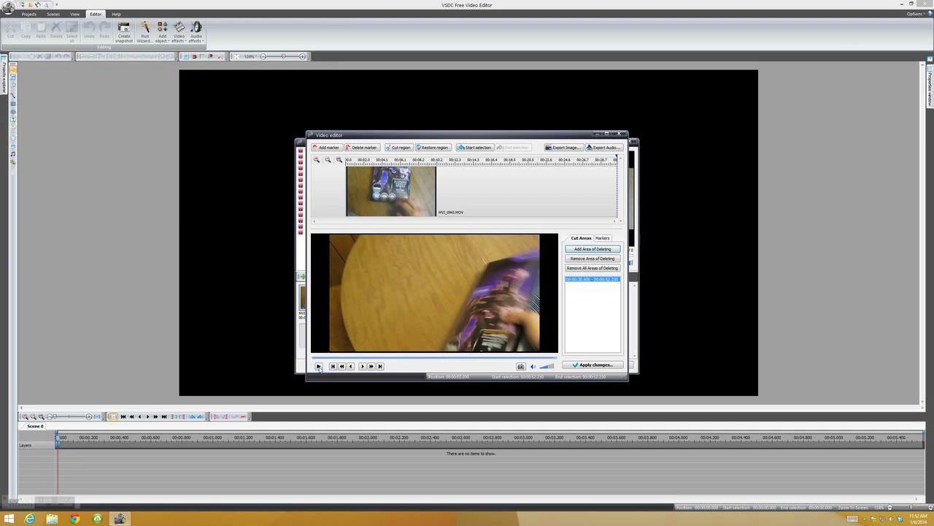
Extend the cut at the end of MVI_0943.MOV so that it starts at 00:00:20.300
{"action": "left_click", "coordinate": [341, 366]}
{"action": "left_click", "coordinate": [362, 149]}
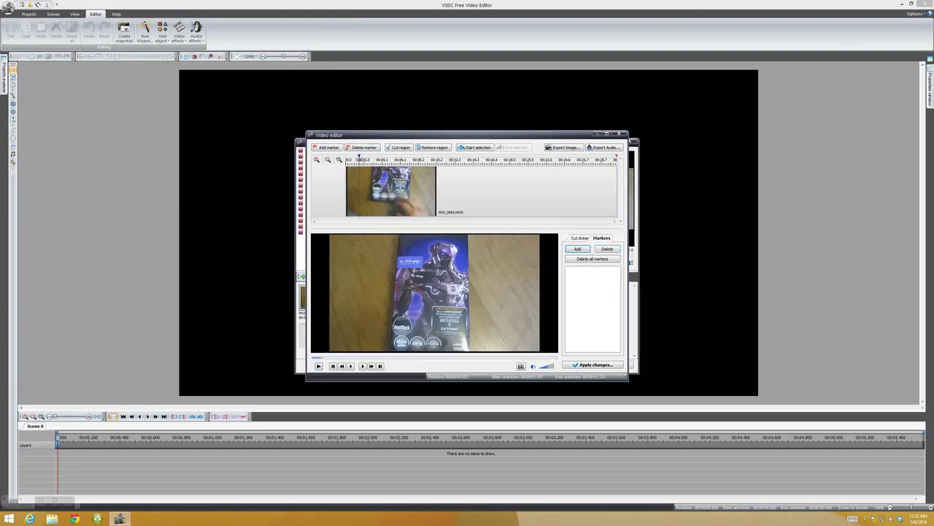
{"action": "left_click", "coordinate": [451, 358]}
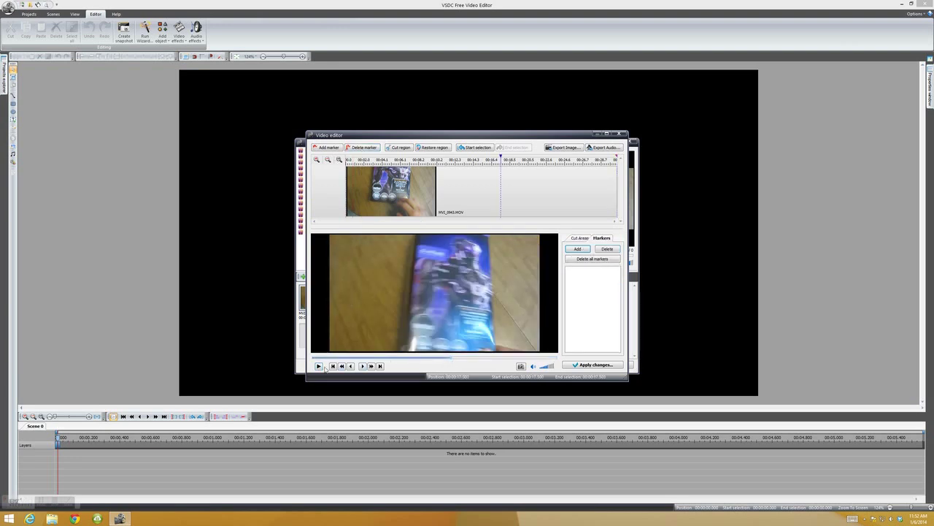
{"action": "left_click", "coordinate": [475, 358]}
{"action": "left_click", "coordinate": [467, 150]}
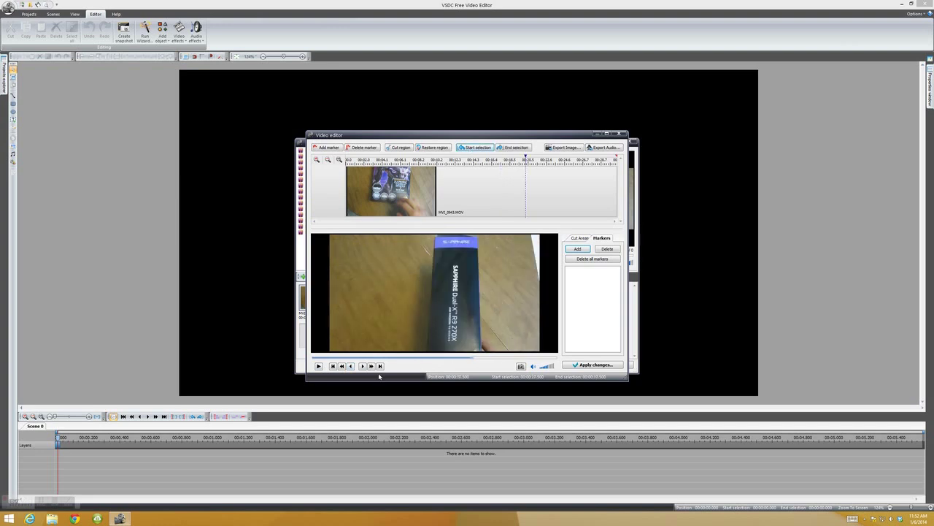
{"action": "left_click", "coordinate": [512, 148]}
{"action": "left_click", "coordinate": [401, 148]}
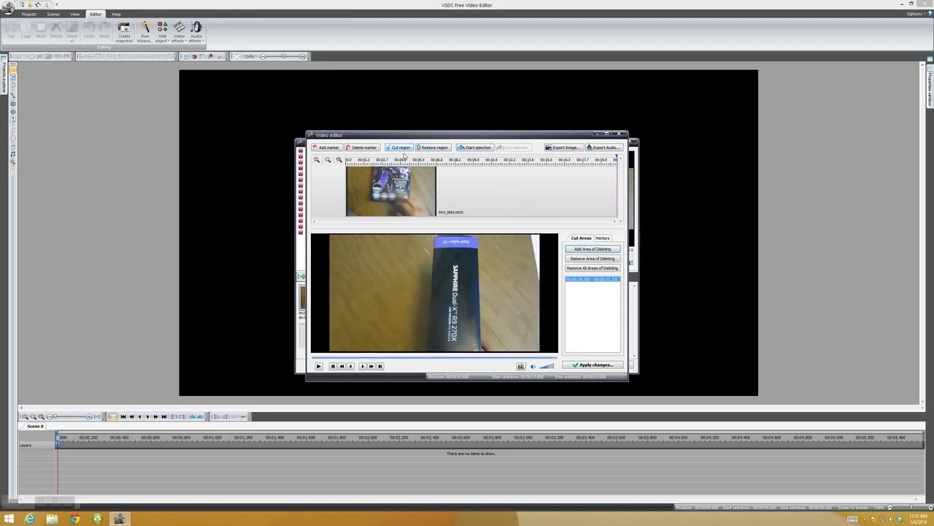
Preview the trimmed MVI_0943.MOV from its beginning through to its end
{"action": "left_click", "coordinate": [319, 366]}
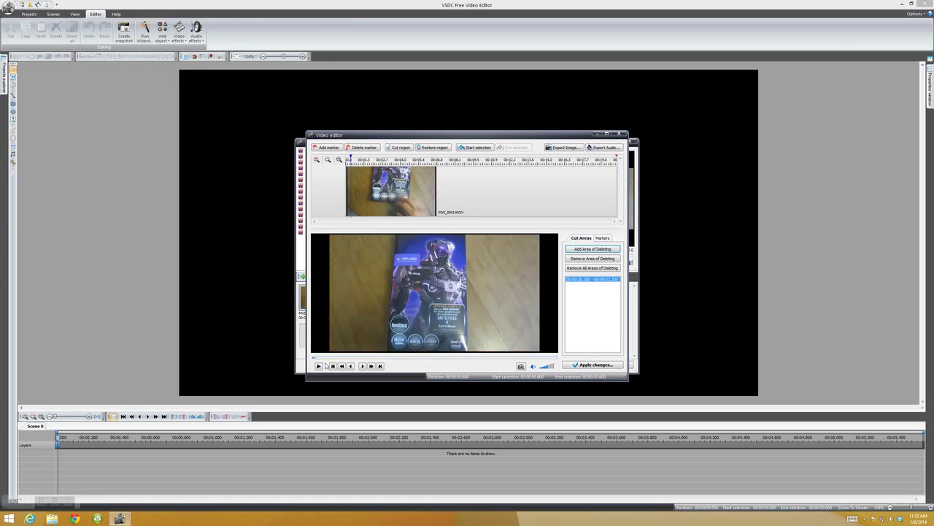
{"action": "left_click", "coordinate": [319, 366]}
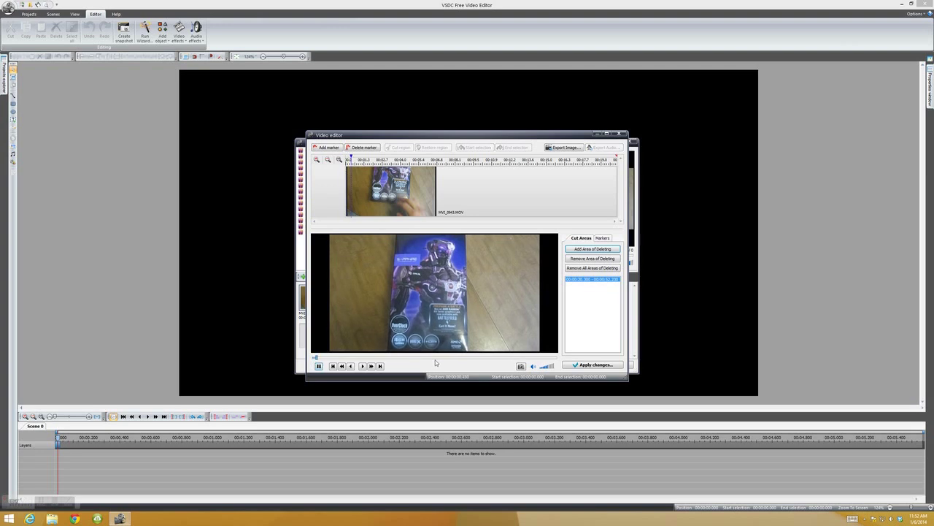
{"action": "left_click", "coordinate": [539, 357]}
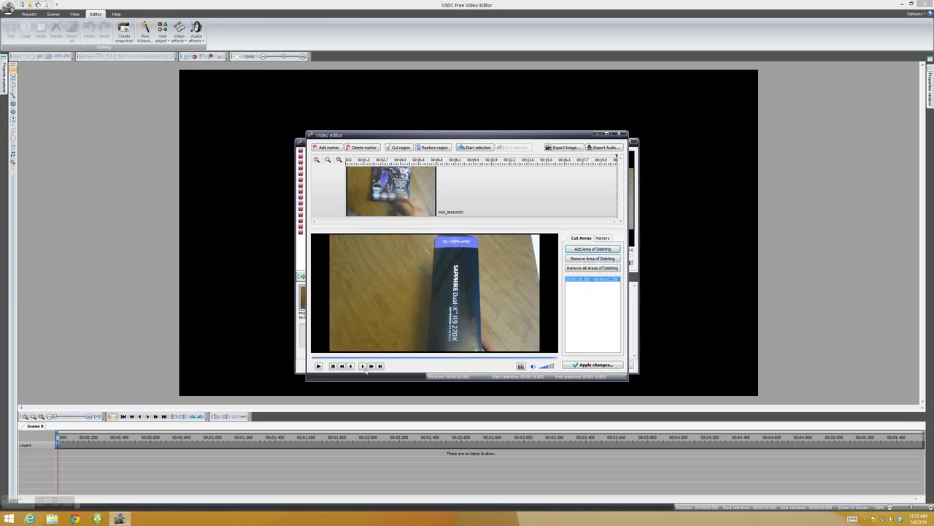
Cut the region from 00:00:02.100 to 00:00:03.000 near the start of MVI_0943.MOV
{"action": "left_click", "coordinate": [336, 358]}
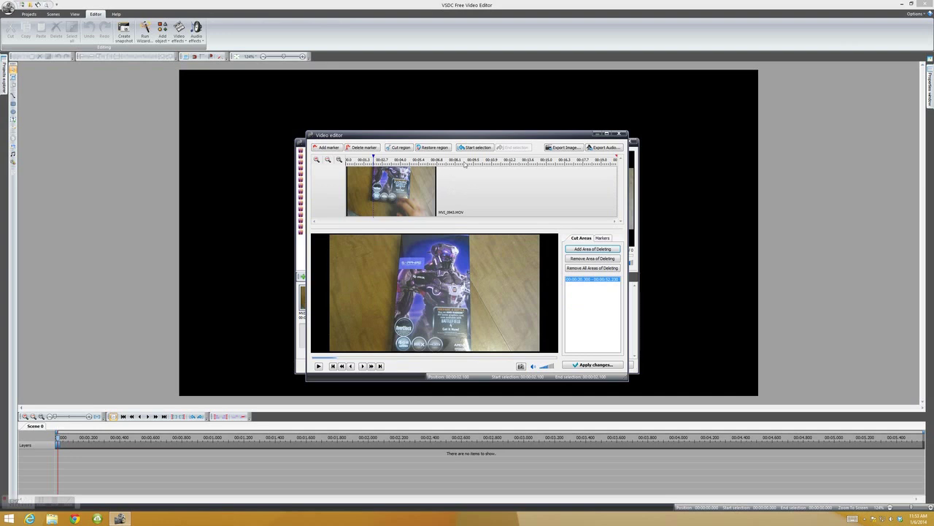
{"action": "left_click", "coordinate": [475, 147]}
{"action": "left_click_drag", "start_coordinate": [337, 360], "coordinate": [351, 359]}
{"action": "left_click", "coordinate": [521, 149]}
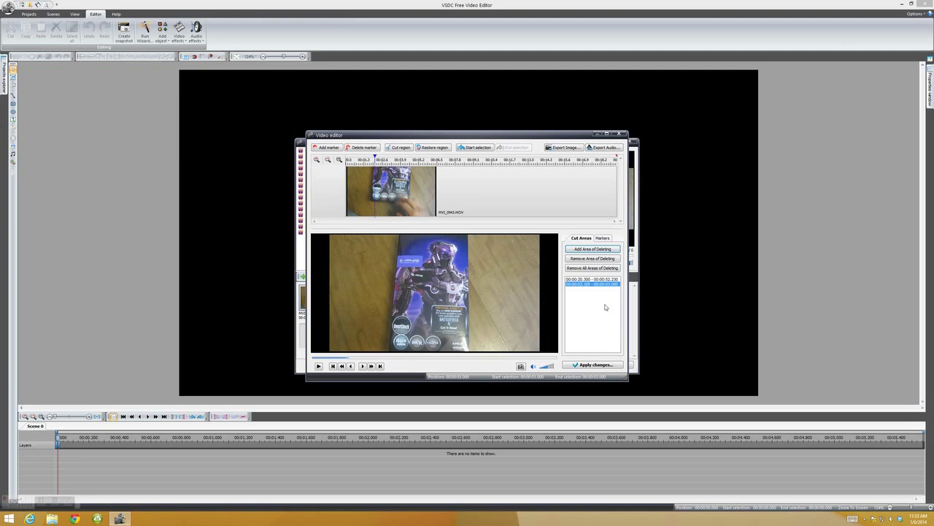
Restore the cut region running from 00:00:20.300 to 00:00:52.230 in MVI_0943.MOV
{"action": "left_click", "coordinate": [613, 280]}
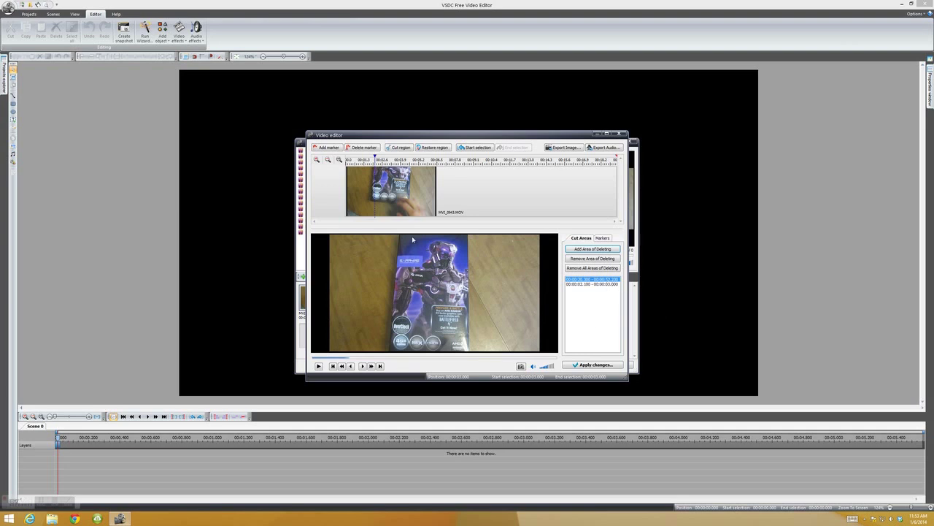
{"action": "left_click", "coordinate": [438, 148]}
{"action": "left_click", "coordinate": [435, 149]}
Cut MVI_0943.MOV from 00:00:36.100 to its end and apply the changes to the clip
{"action": "left_click_drag", "start_coordinate": [499, 357], "coordinate": [467, 361]}
{"action": "left_click", "coordinate": [474, 147]}
{"action": "left_click", "coordinate": [379, 366]}
{"action": "left_click", "coordinate": [513, 147]}
{"action": "left_click", "coordinate": [401, 148]}
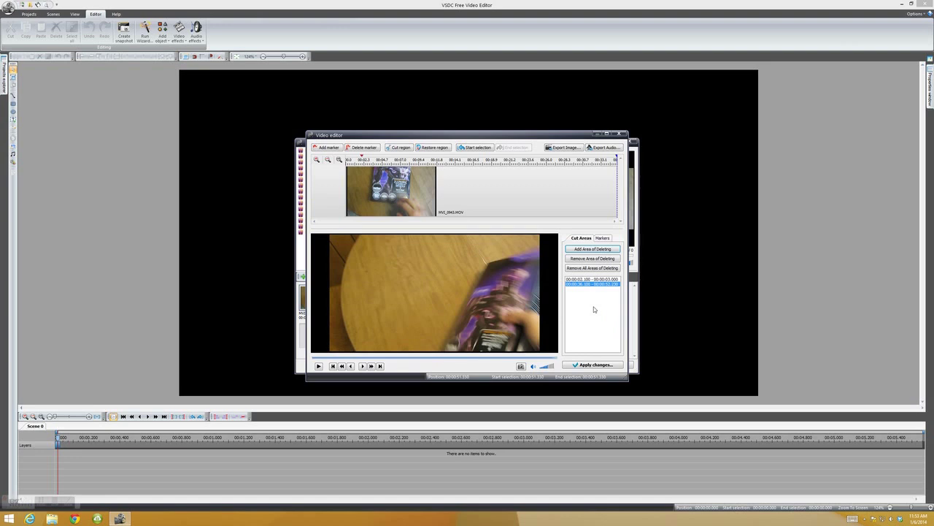
{"action": "left_click", "coordinate": [588, 365]}
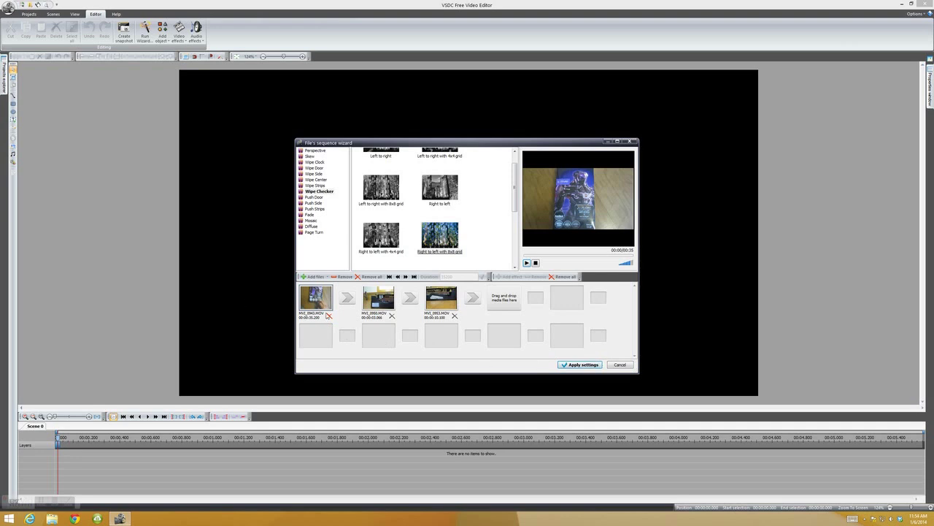
Remove MVI_0943.MOV from the sequence and add MVI_0944.MOV as its first clip
{"action": "left_click", "coordinate": [329, 315]}
{"action": "left_click", "coordinate": [321, 284]}
{"action": "left_click", "coordinate": [556, 215]}
{"action": "key", "text": "Escape"}
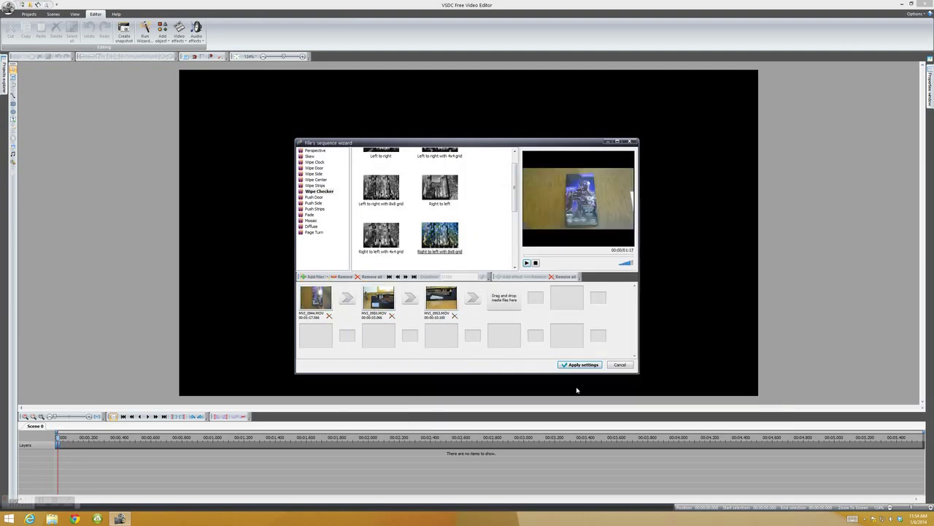
Apply the sequence settings to place the clips in the scene and enlarge the timeline area
{"action": "left_click", "coordinate": [582, 364]}
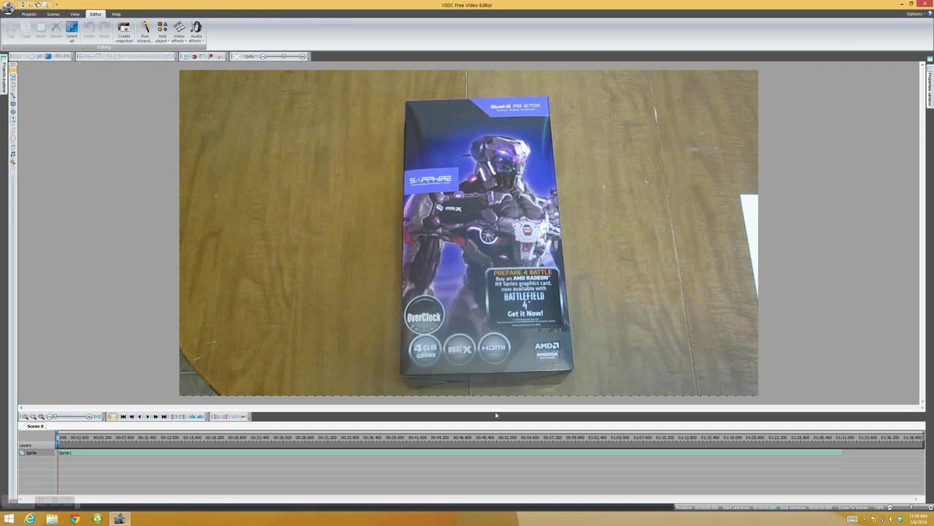
{"action": "left_click_drag", "start_coordinate": [495, 411], "coordinate": [438, 309]}
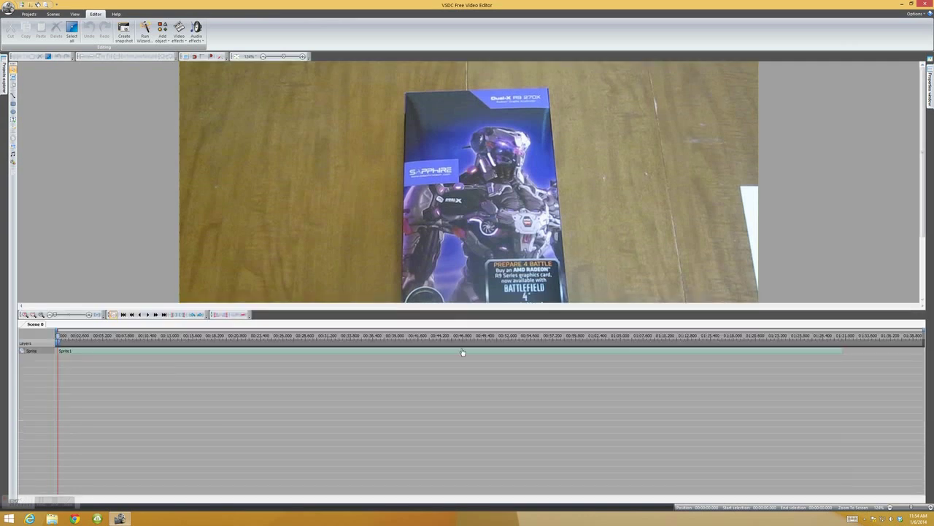
Fit the scene in the preview, then open Sprite1's contents on the timeline with the Video4 clip selected
{"action": "left_click", "coordinate": [277, 57]}
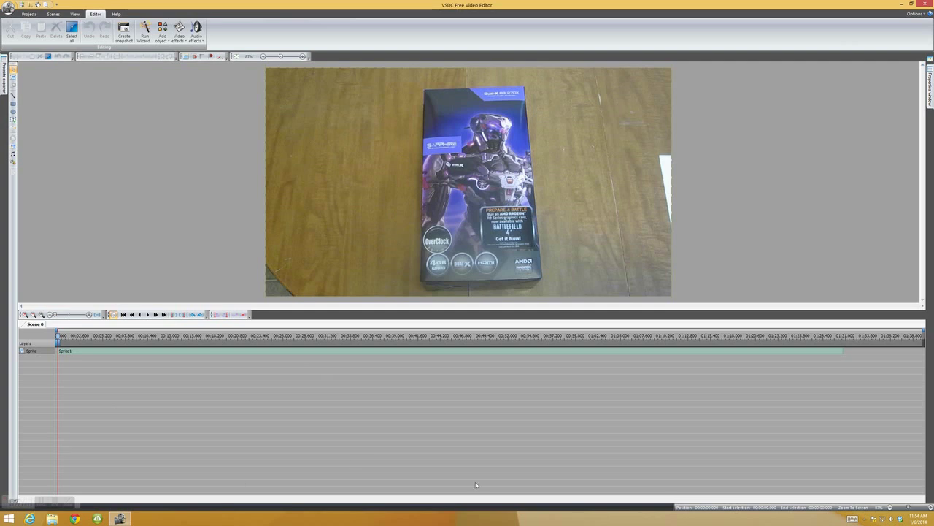
{"action": "left_click", "coordinate": [34, 353]}
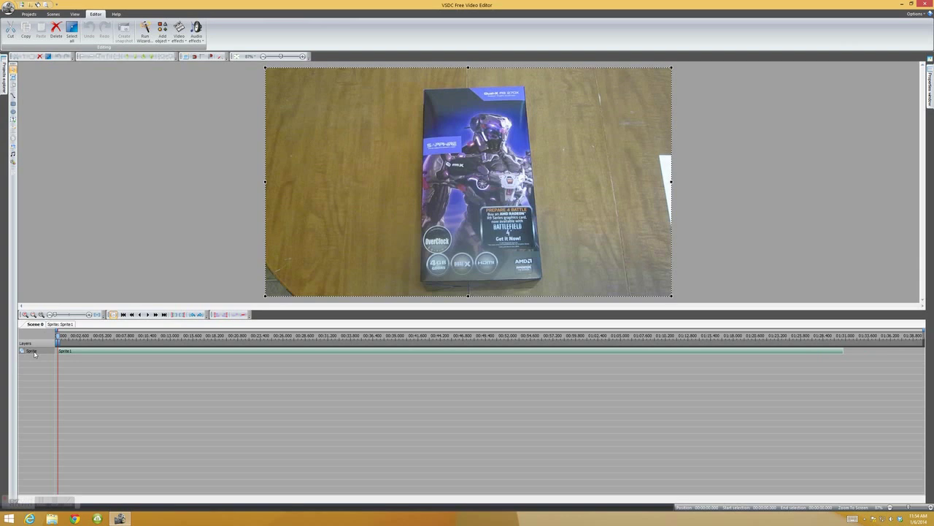
{"action": "left_click", "coordinate": [64, 325]}
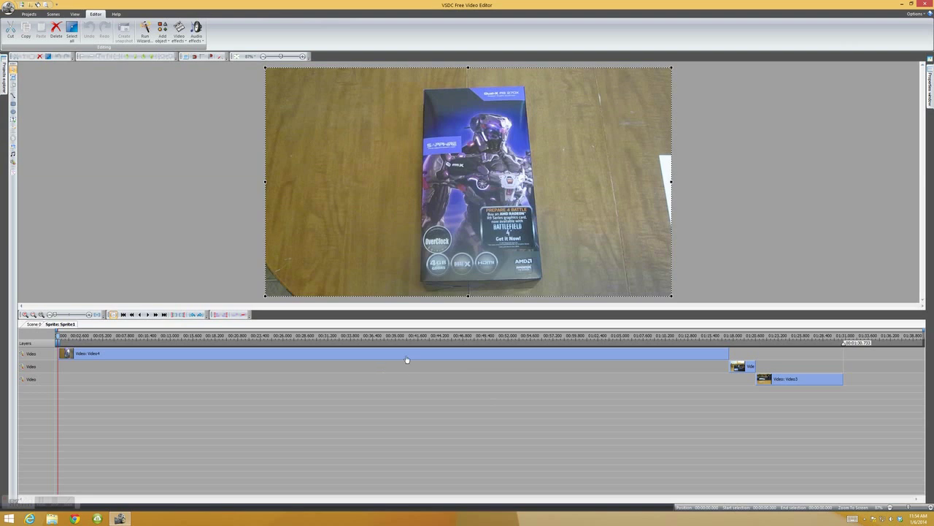
{"action": "mouse_move", "coordinate": [406, 357]}
{"action": "left_click", "coordinate": [185, 359]}
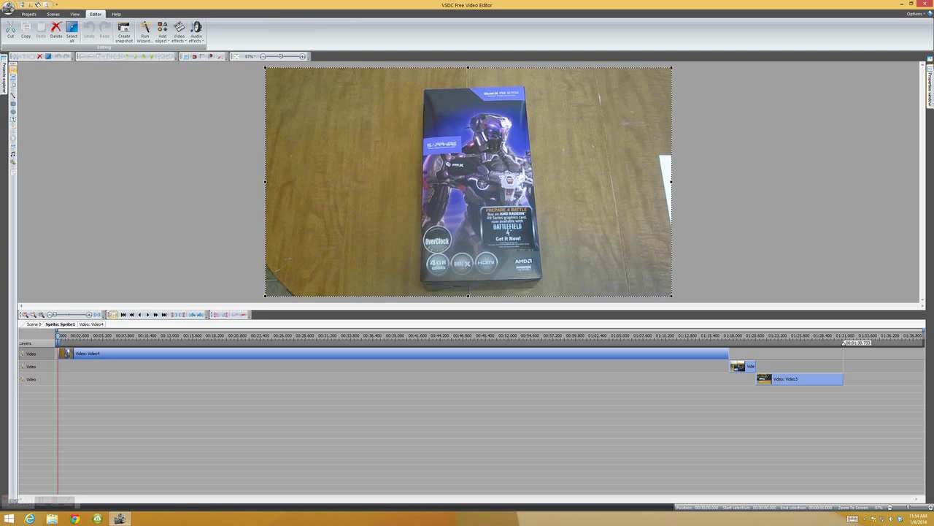
Dock the Properties and Resources windows beside the preview, with Video4's properties displayed
{"action": "mouse_move", "coordinate": [930, 64]}
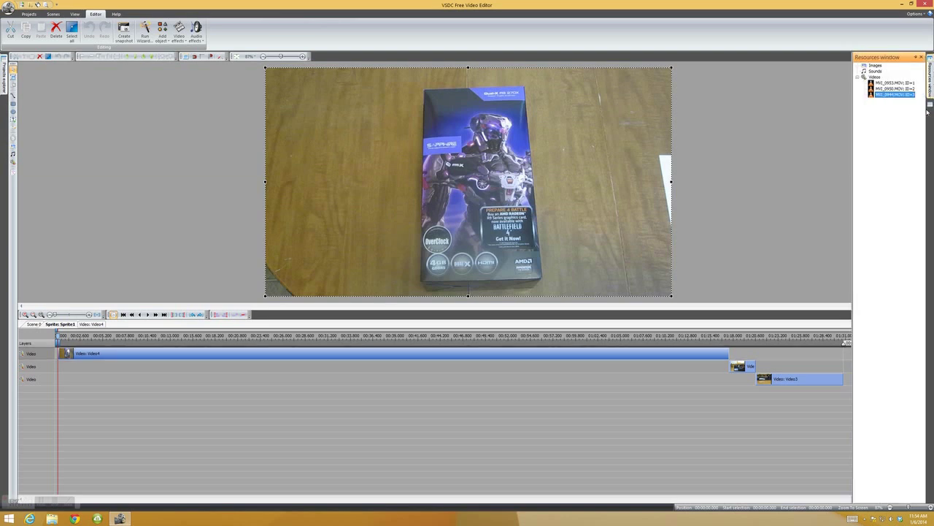
{"action": "mouse_move", "coordinate": [931, 107]}
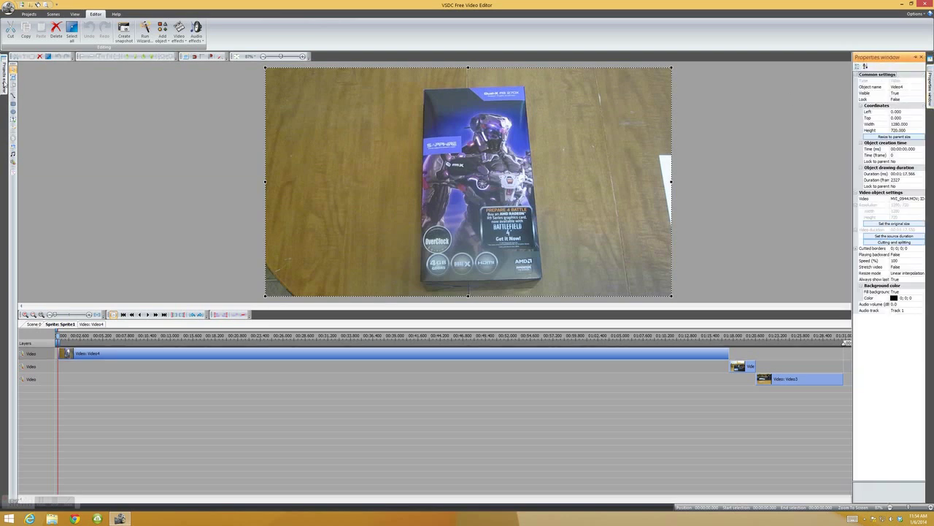
{"action": "left_click", "coordinate": [74, 15]}
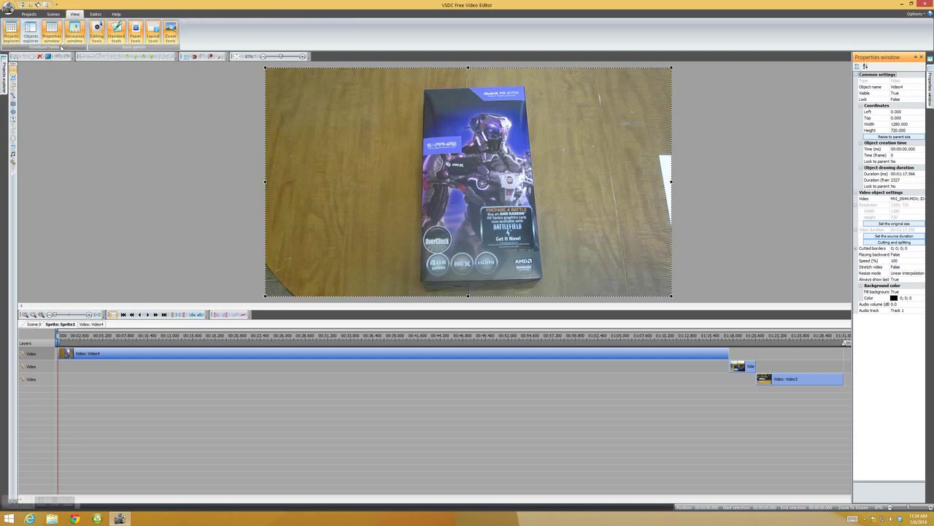
{"action": "left_click", "coordinate": [55, 40]}
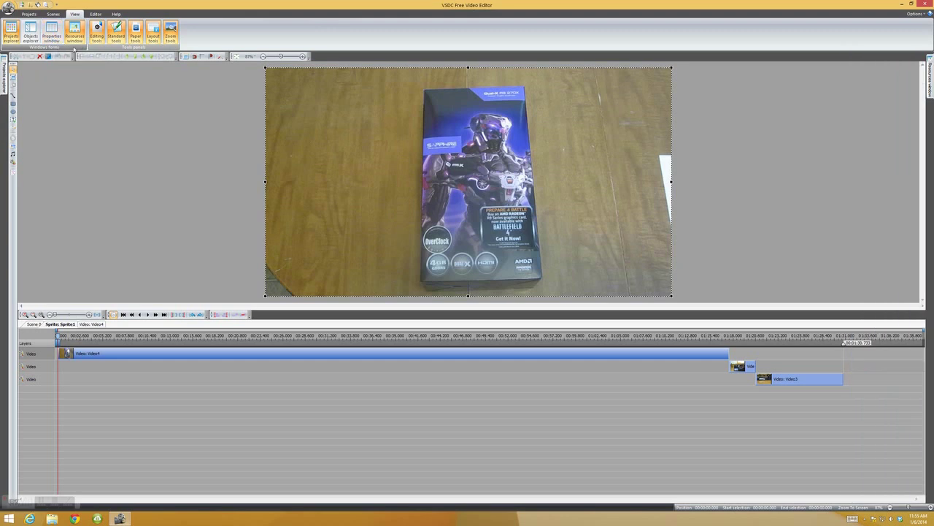
{"action": "left_click", "coordinate": [79, 38]}
{"action": "left_click", "coordinate": [51, 35]}
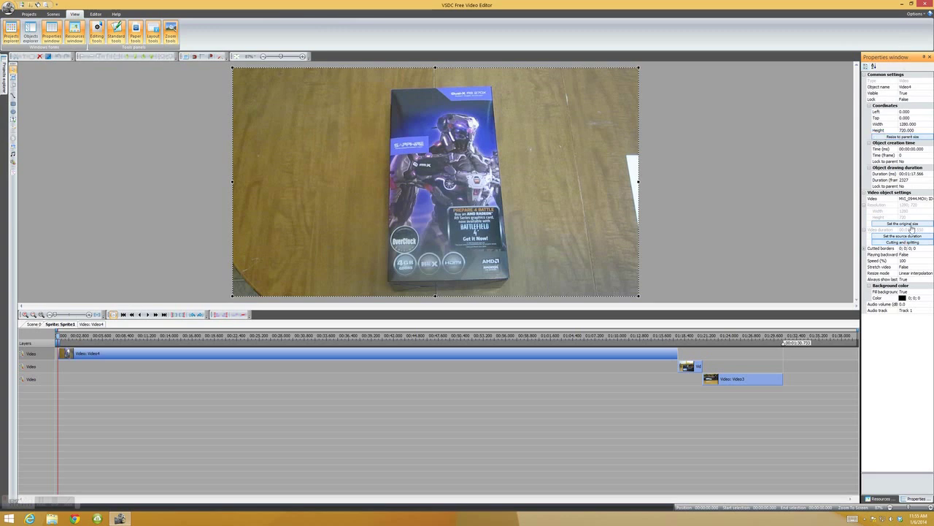
Open Video4 for cutting and splitting and cut the region from 00:00:45.300 to 00:00:50.200
{"action": "left_click", "coordinate": [910, 242]}
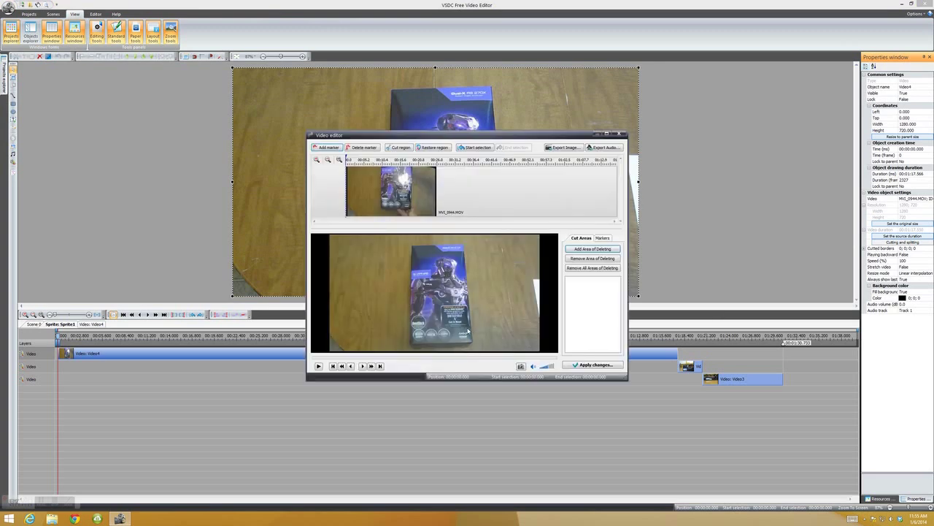
{"action": "left_click", "coordinate": [462, 357]}
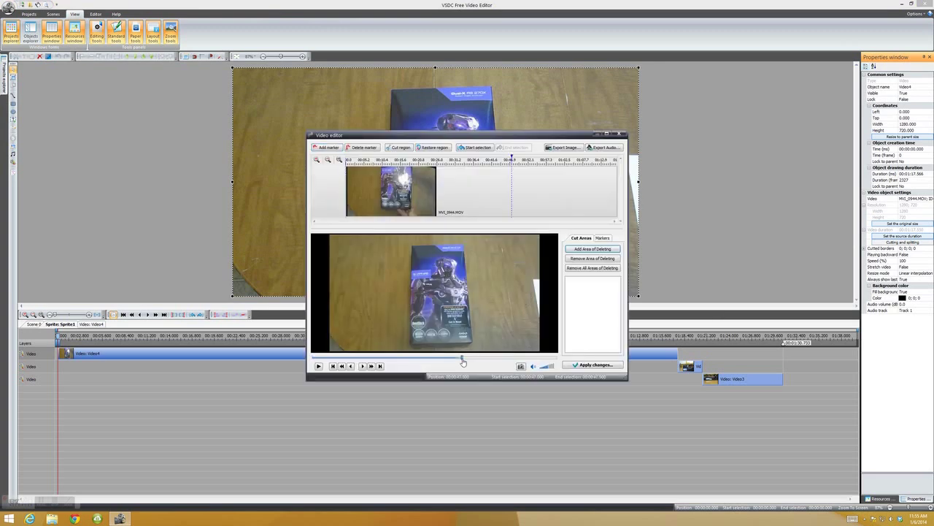
{"action": "left_click", "coordinate": [454, 358]}
{"action": "left_click", "coordinate": [476, 148]}
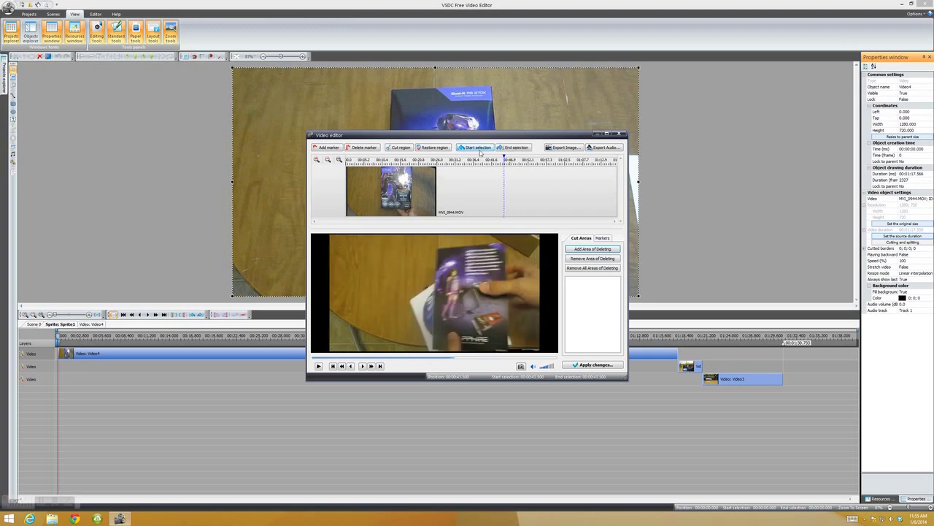
{"action": "key", "text": "space"}
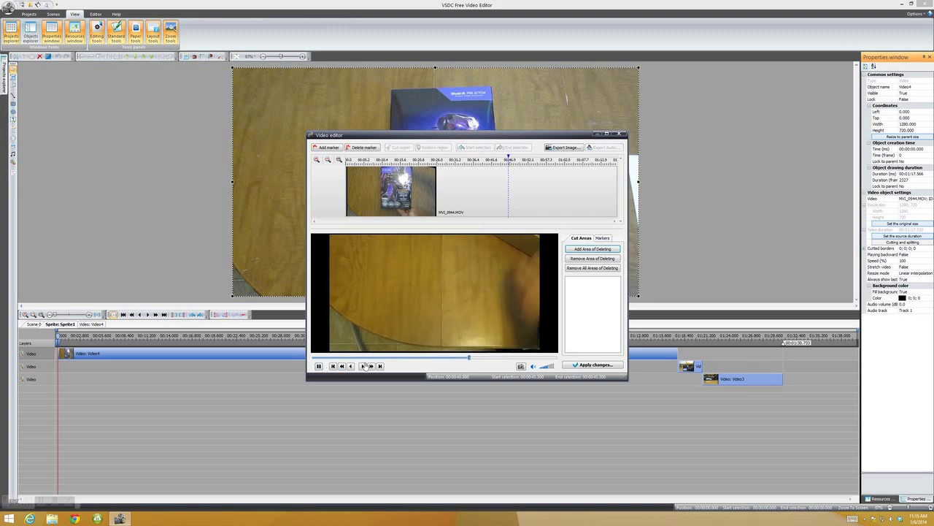
{"action": "key", "text": "space"}
{"action": "left_click", "coordinate": [514, 148]}
{"action": "left_click", "coordinate": [401, 148]}
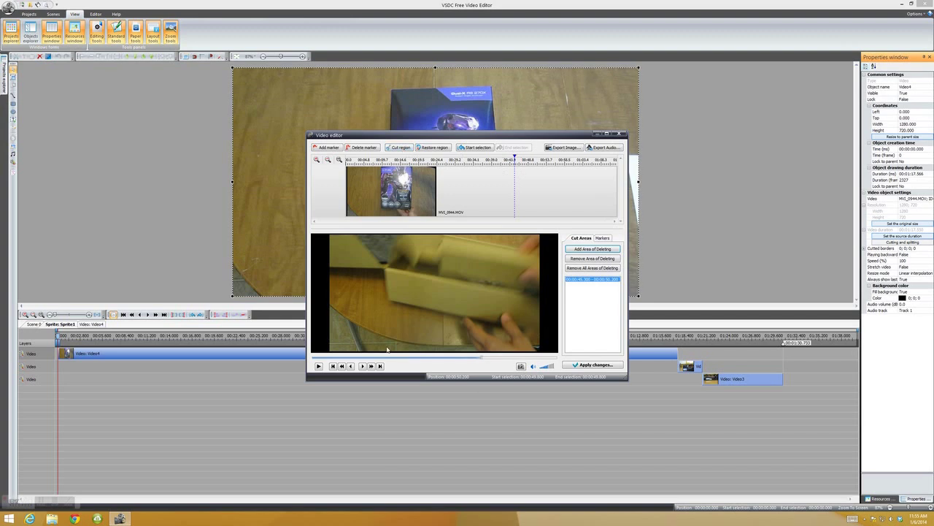
Cut Video4 from 00:01:01.500 to its end, apply the changes and accept adjusting the video object's duration
{"action": "left_click", "coordinate": [500, 357]}
{"action": "left_click", "coordinate": [481, 148]}
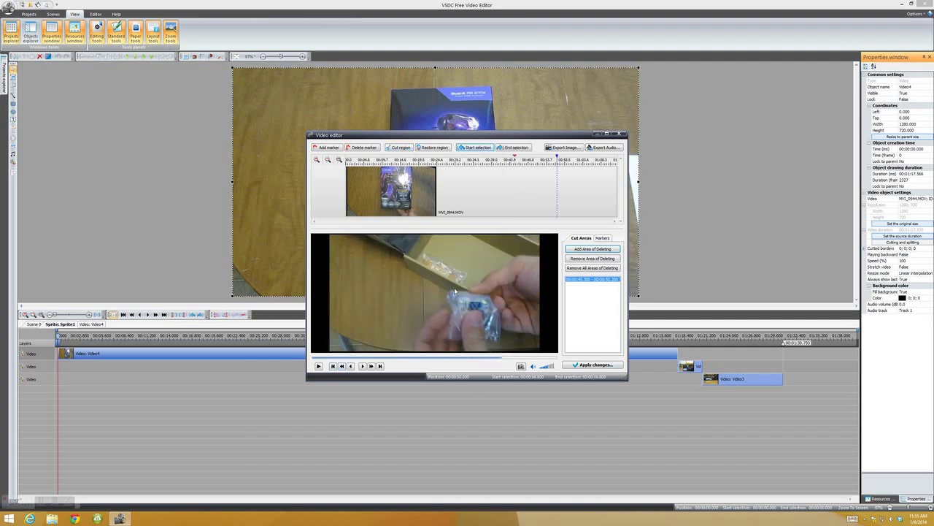
{"action": "left_click", "coordinate": [508, 147]}
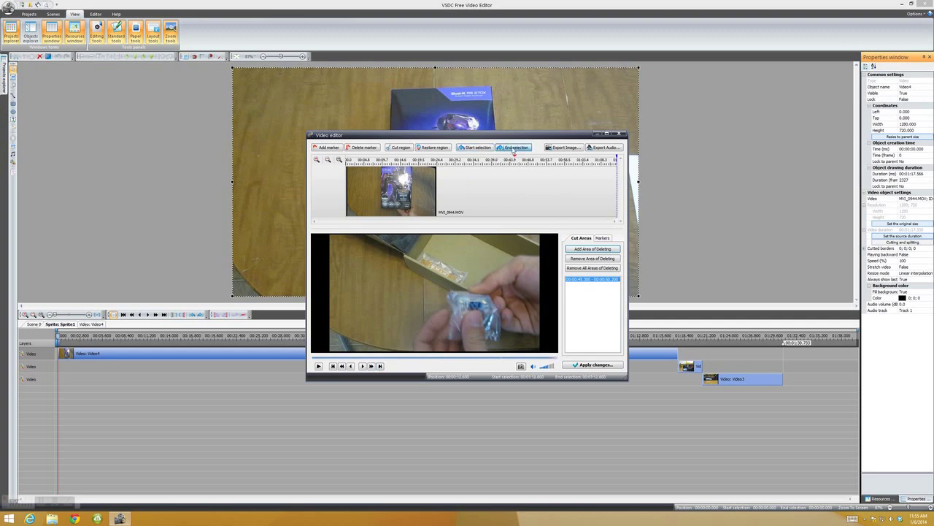
{"action": "left_click", "coordinate": [399, 148]}
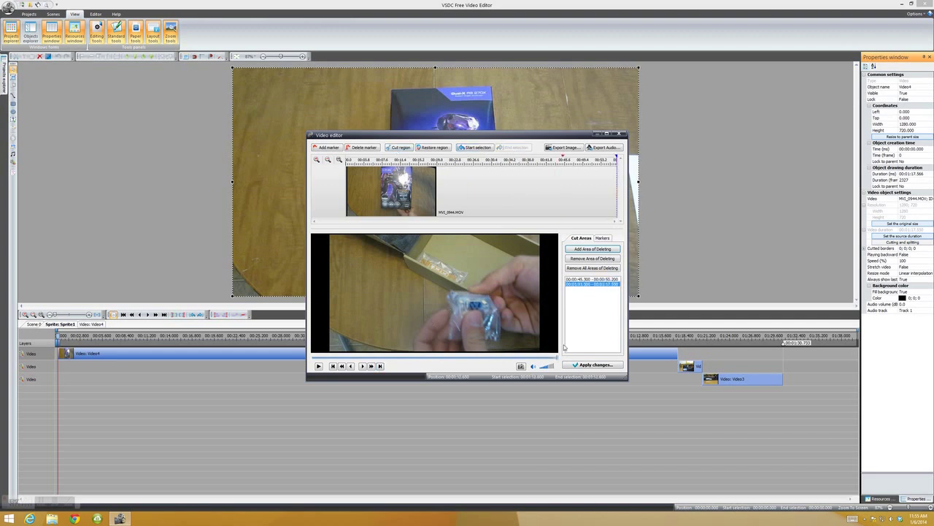
{"action": "left_click", "coordinate": [596, 364]}
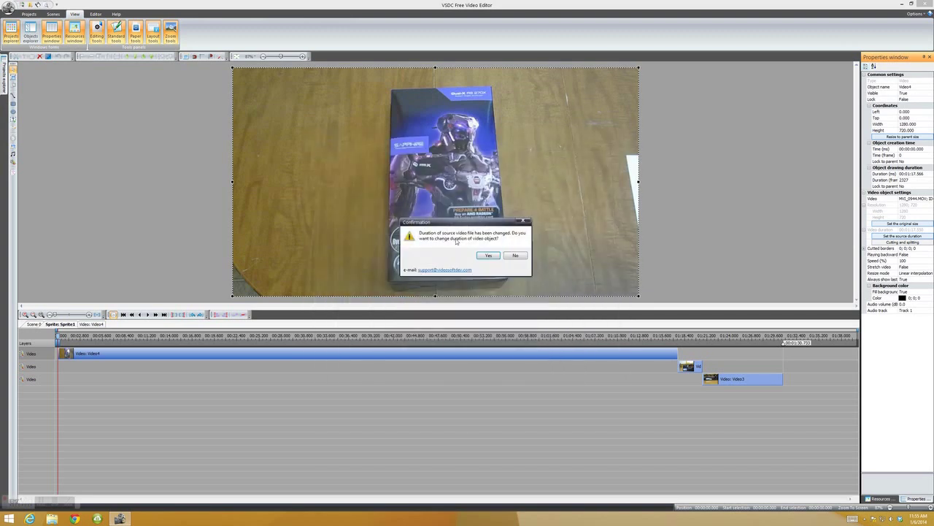
{"action": "left_click", "coordinate": [496, 257]}
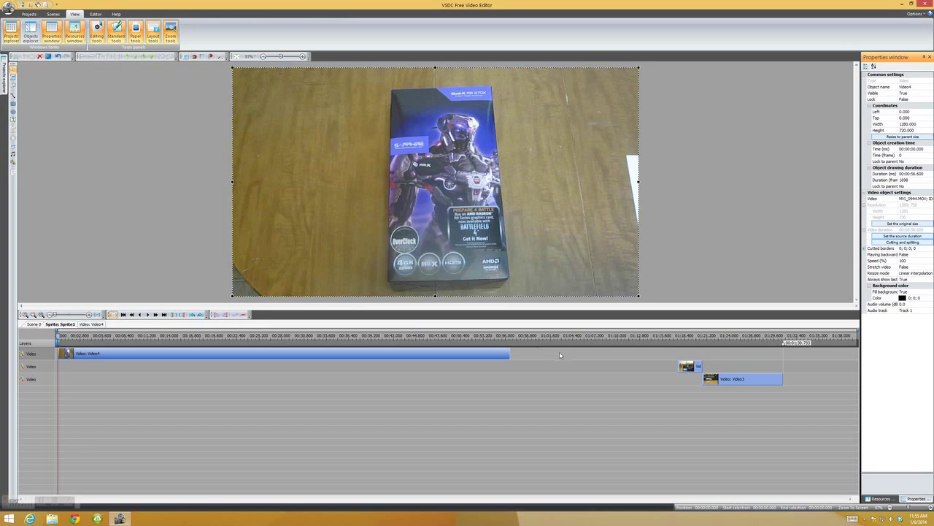
Move Video2 and Video3 earlier on the timeline so they directly follow the shortened Video4 clip
{"action": "left_click_drag", "start_coordinate": [689, 366], "coordinate": [523, 366]}
{"action": "left_click_drag", "start_coordinate": [719, 380], "coordinate": [551, 385]}
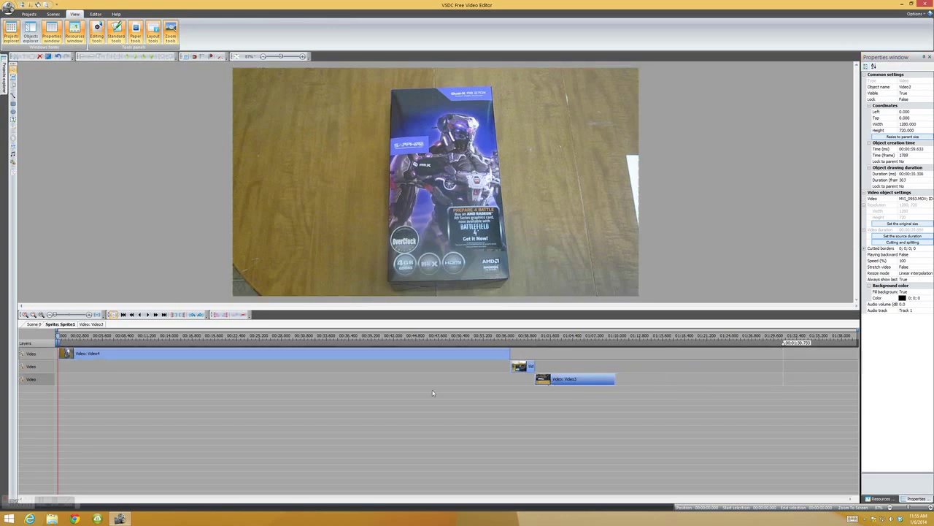
Send the Video4 clip to the bottom layer and return it to the top layer
{"action": "left_click", "coordinate": [370, 356]}
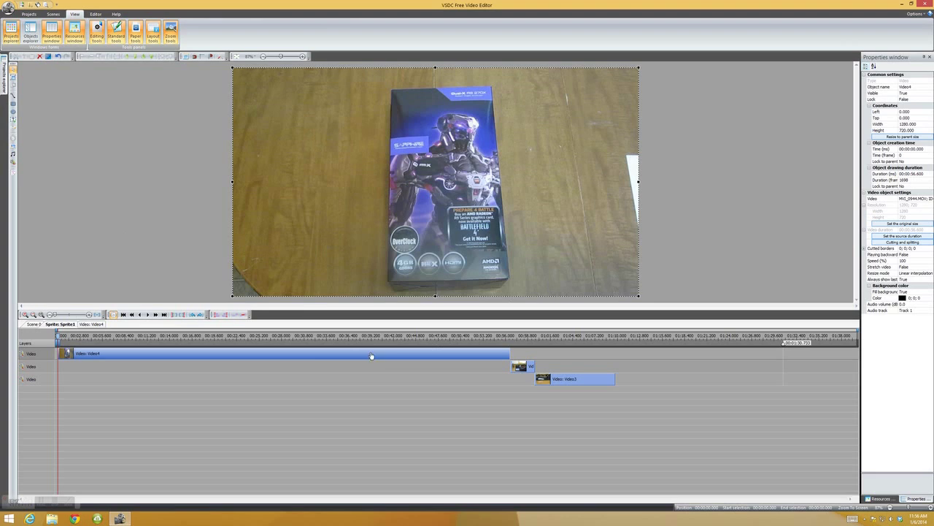
{"action": "right_click", "coordinate": [182, 357]}
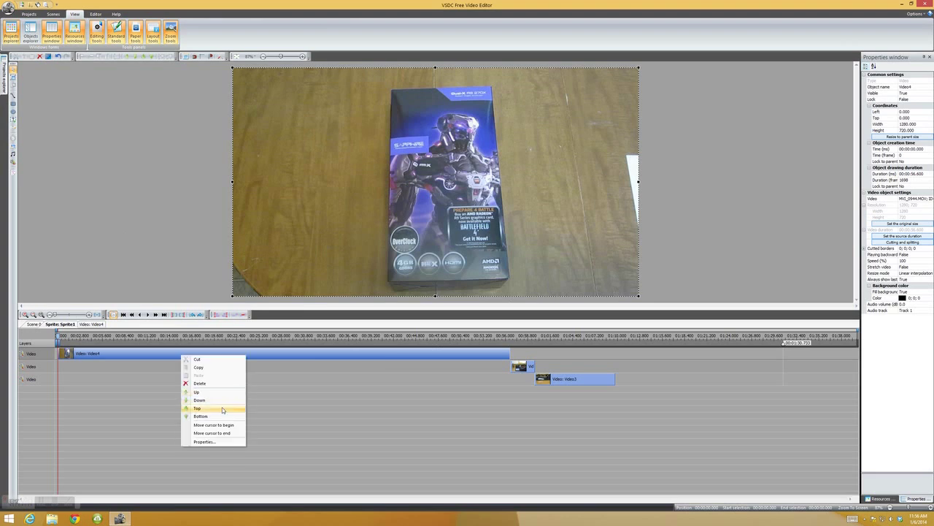
{"action": "left_click", "coordinate": [221, 416]}
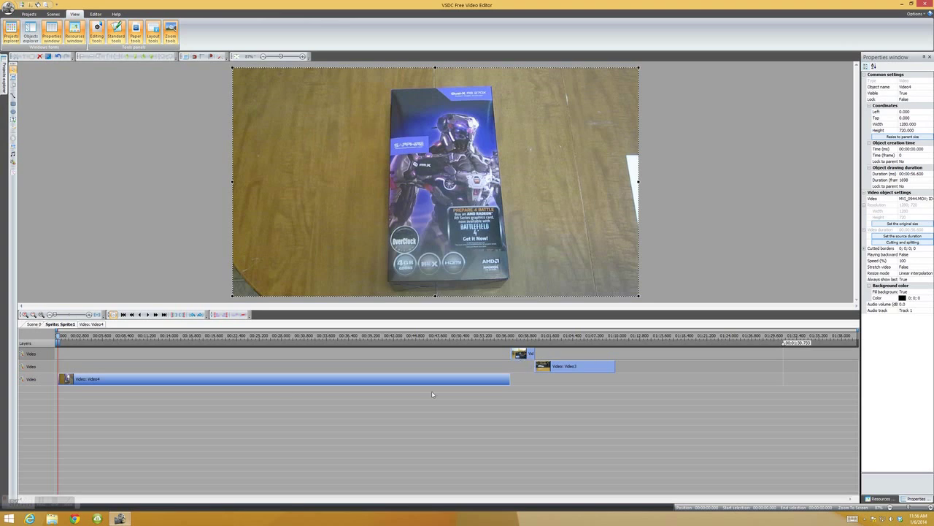
{"action": "right_click", "coordinate": [233, 380]}
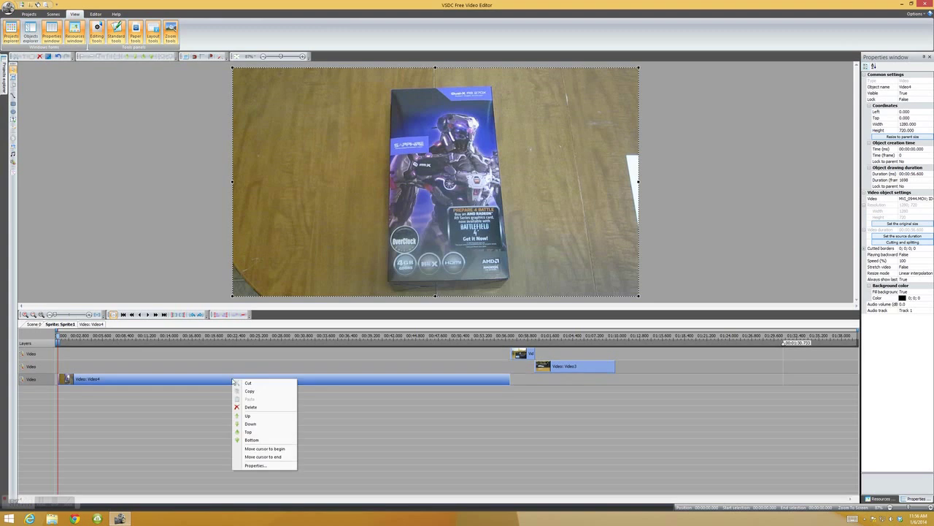
{"action": "left_click", "coordinate": [249, 432]}
Send Video4 to the bottom layer and line up Video3 and Video2 back to back above it from the timeline start
{"action": "right_click", "coordinate": [244, 356]}
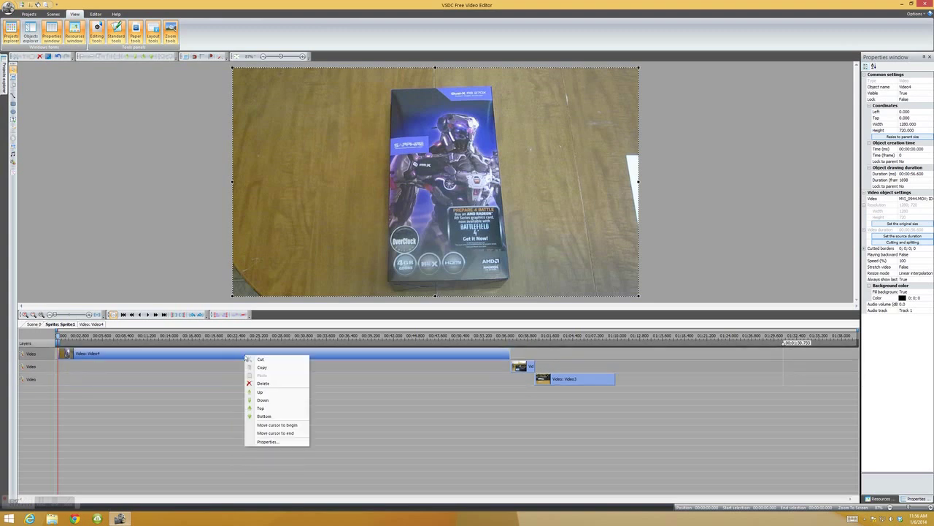
{"action": "left_click", "coordinate": [283, 417]}
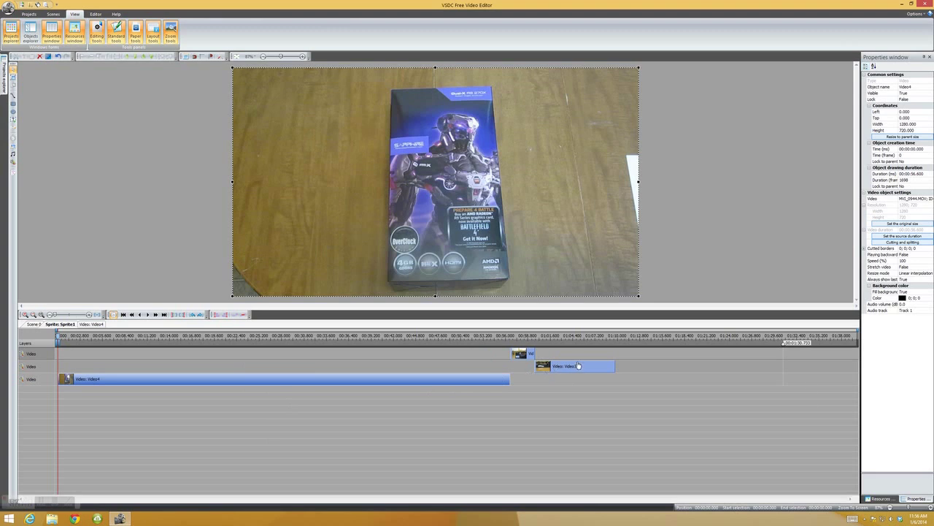
{"action": "left_click_drag", "start_coordinate": [578, 366], "coordinate": [91, 370]}
{"action": "left_click_drag", "start_coordinate": [523, 354], "coordinate": [153, 357]}
{"action": "left_click", "coordinate": [111, 366]}
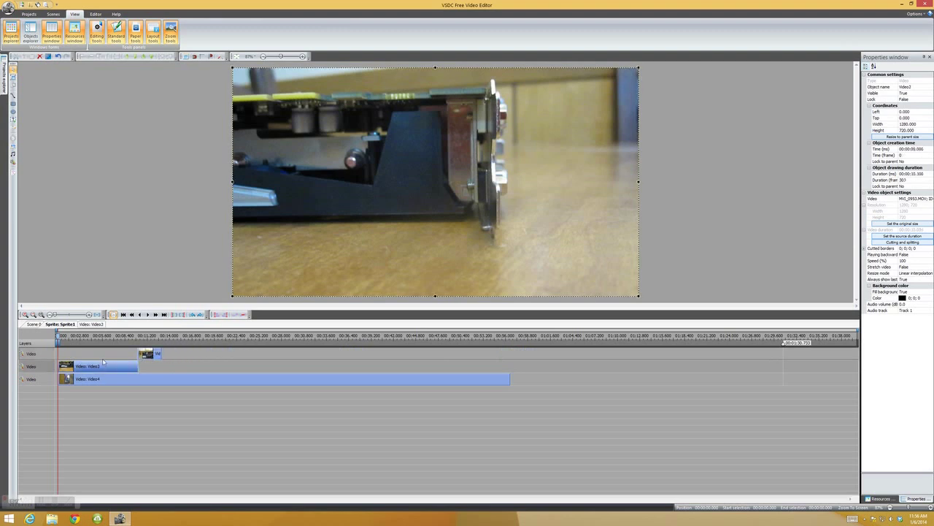
Scrub the playhead over the overlapping clips to check which layer the preview shows, and select Video4
{"action": "left_click_drag", "start_coordinate": [70, 335], "coordinate": [152, 339]}
{"action": "left_click", "coordinate": [174, 337]}
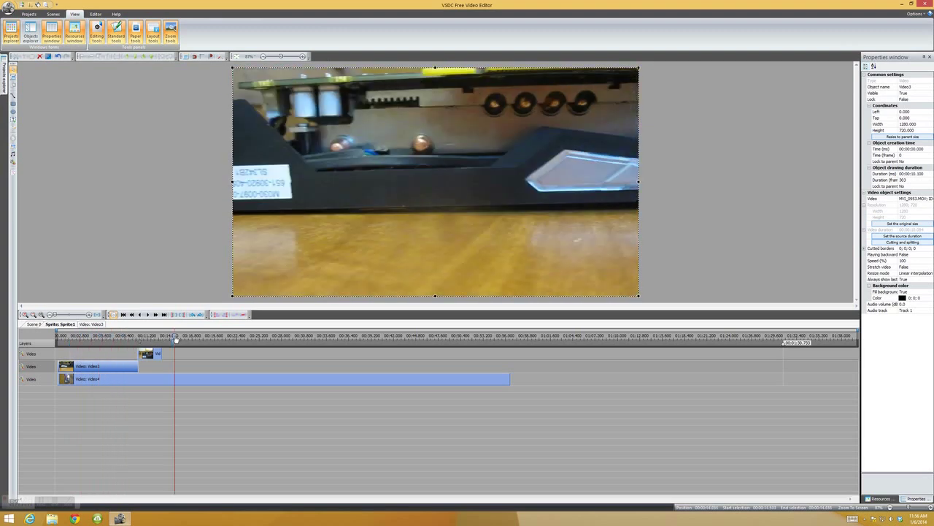
{"action": "left_click", "coordinate": [124, 336]}
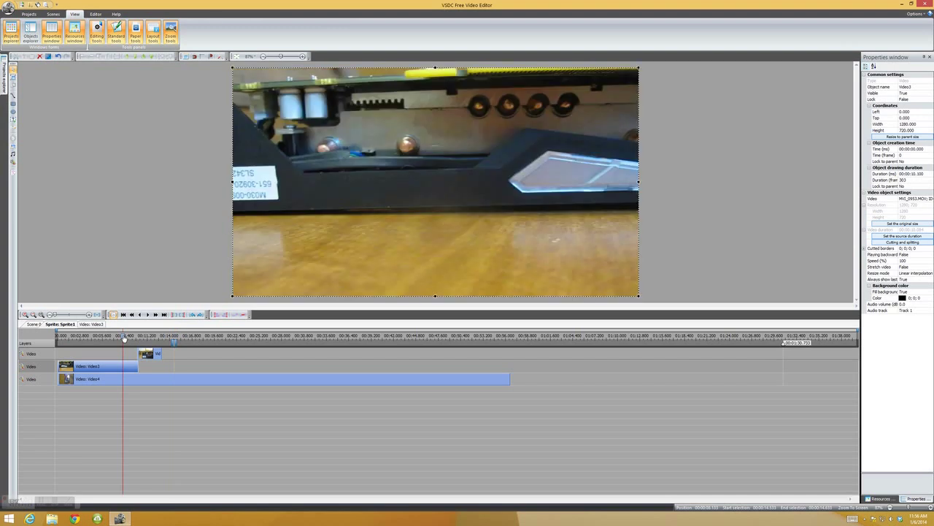
{"action": "mouse_move", "coordinate": [188, 377]}
{"action": "left_click", "coordinate": [188, 379]}
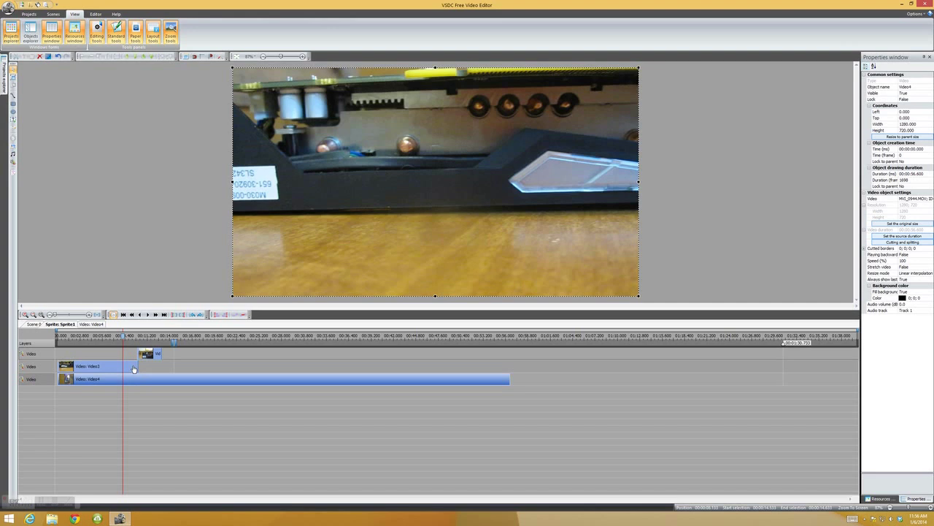
Move Video2 to start at about 00:00:10.800, leaving a gap after Video3, and place the playhead at Video3's end
{"action": "mouse_move", "coordinate": [153, 355]}
{"action": "left_mouse_down"}
{"action": "mouse_move", "coordinate": [183, 356]}
{"action": "mouse_move", "coordinate": [160, 355]}
{"action": "left_mouse_up"}
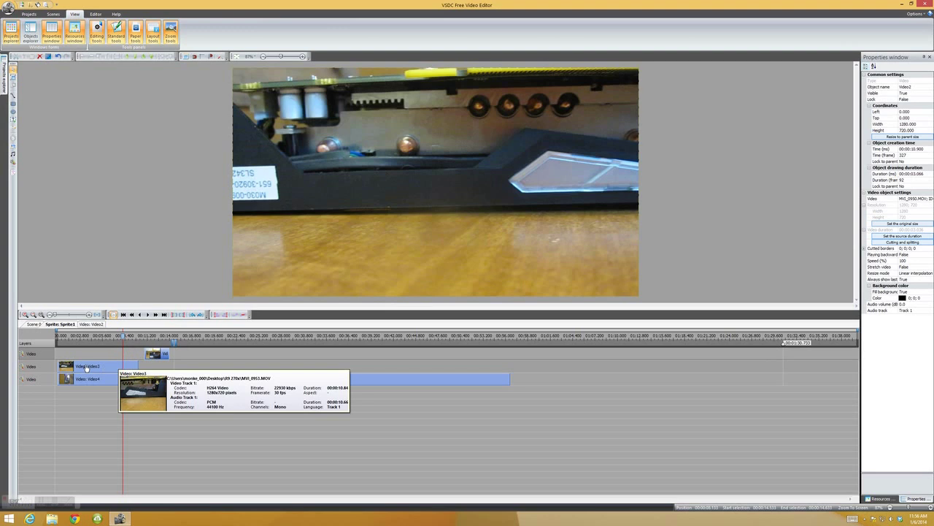
{"action": "left_click", "coordinate": [86, 367]}
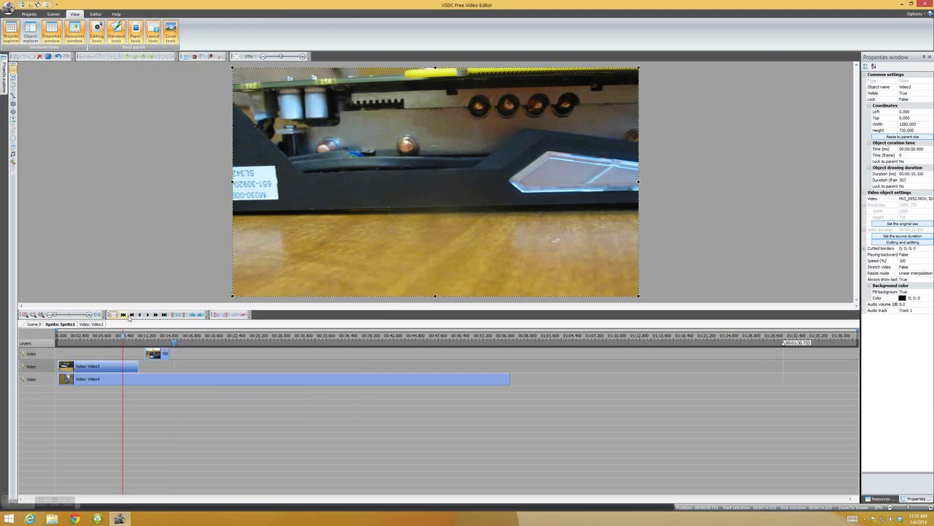
{"action": "left_click", "coordinate": [166, 315]}
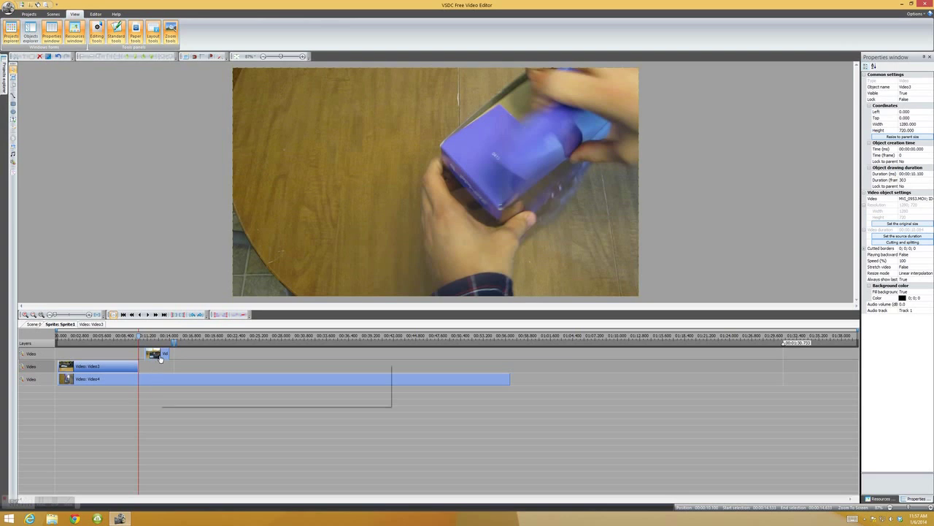
{"action": "mouse_move", "coordinate": [146, 361]}
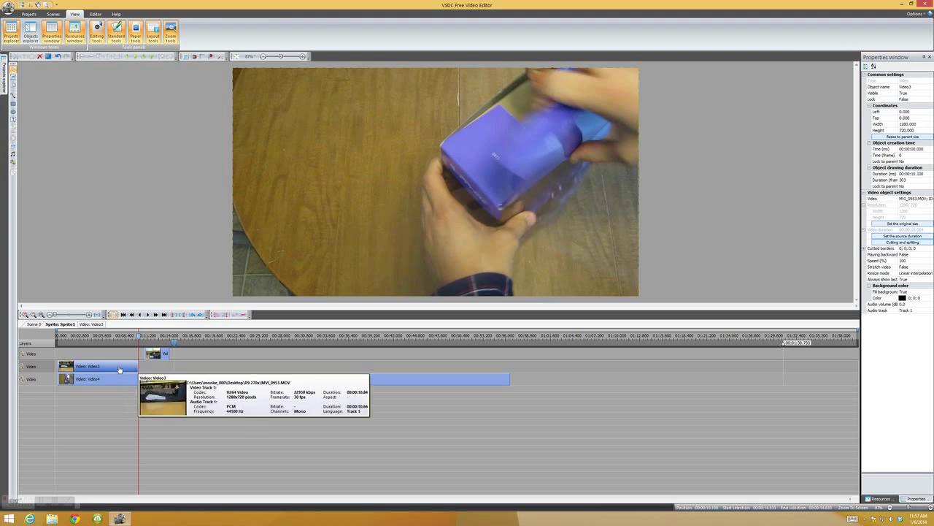
{"action": "left_click", "coordinate": [164, 356]}
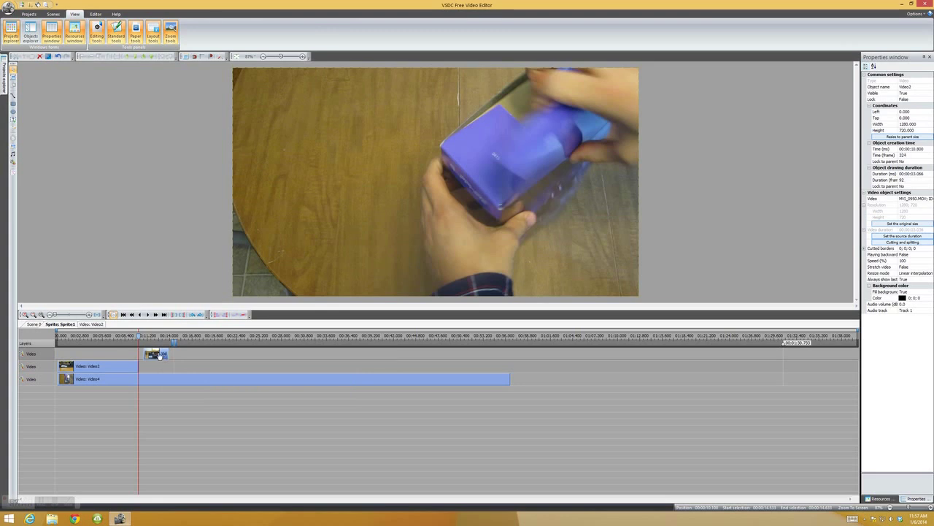
Move Video2 to start at 00:00:10.100, directly after Video3, and scrub the playhead past the join to check it
{"action": "left_click_drag", "start_coordinate": [165, 356], "coordinate": [159, 356]}
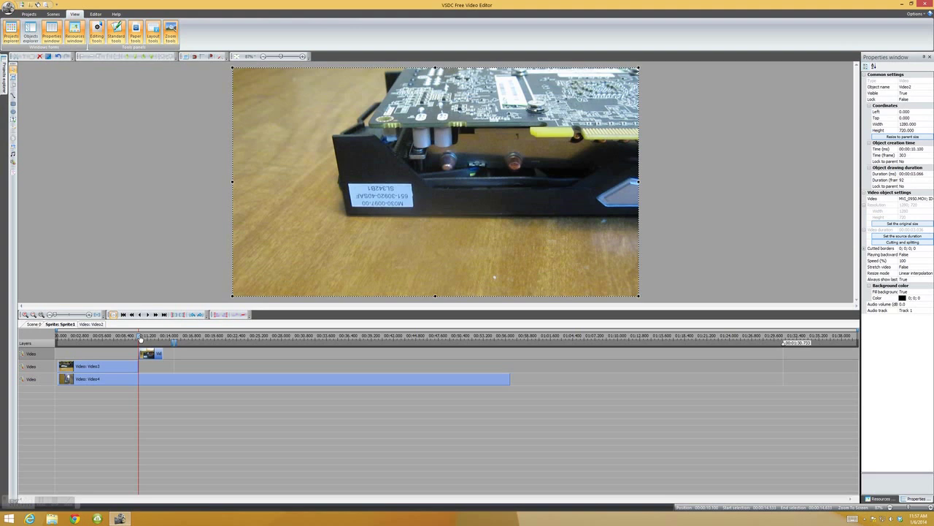
{"action": "left_click_drag", "start_coordinate": [140, 339], "coordinate": [147, 339]}
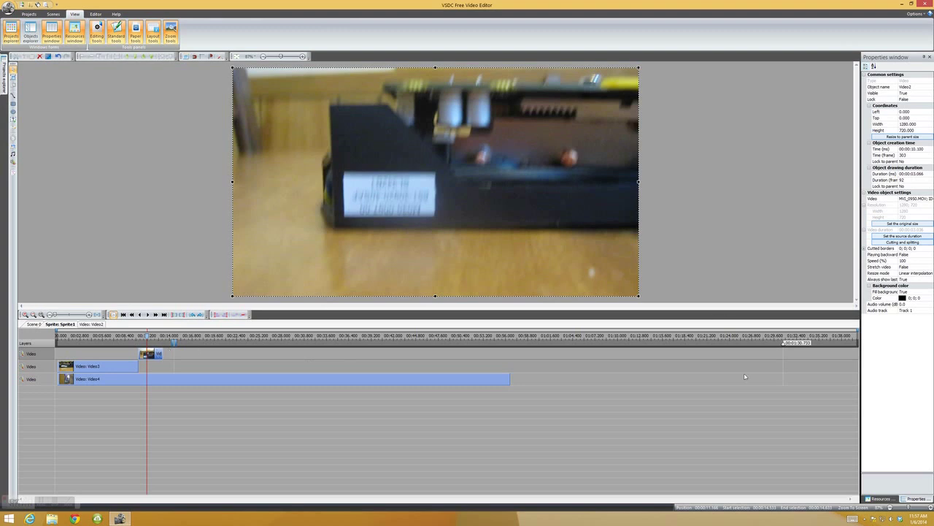
{"action": "left_click", "coordinate": [103, 367]}
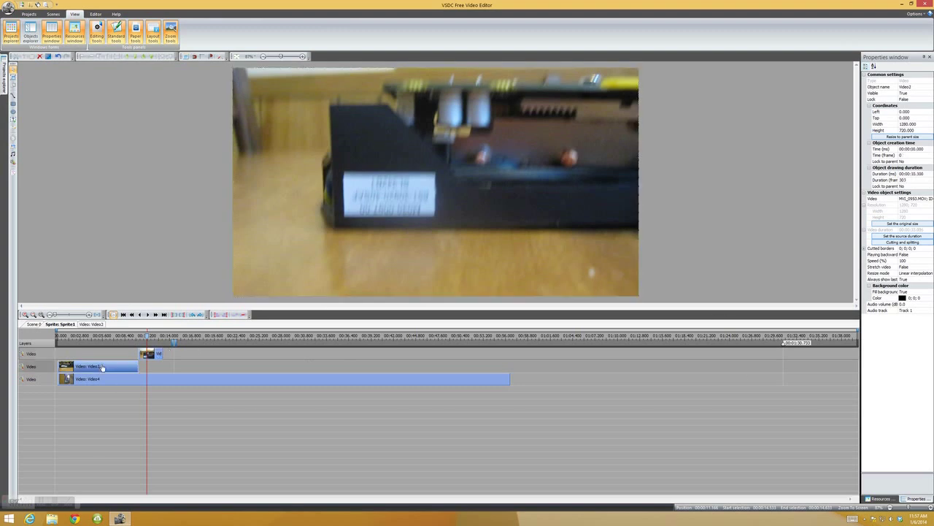
{"action": "left_click", "coordinate": [140, 380]}
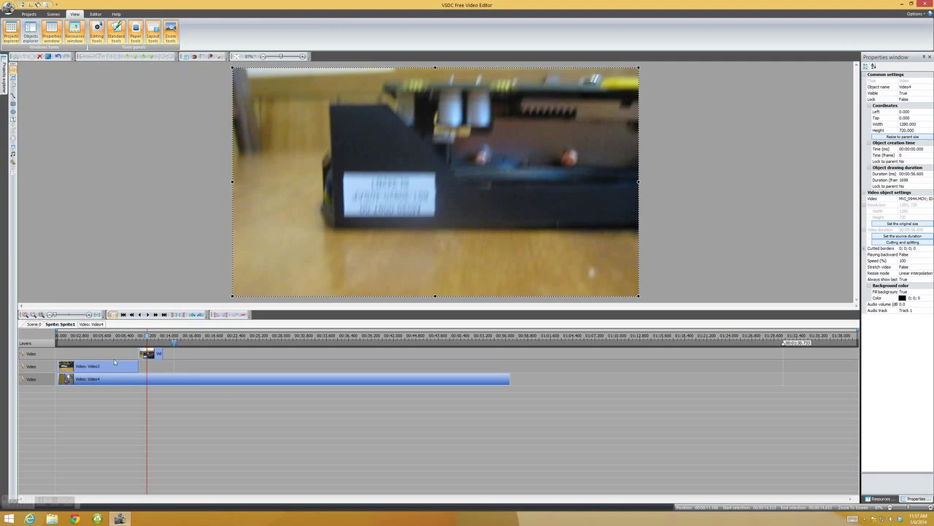
Set the audio track of the Video3 clip to Don't use audio
{"action": "left_click", "coordinate": [121, 365]}
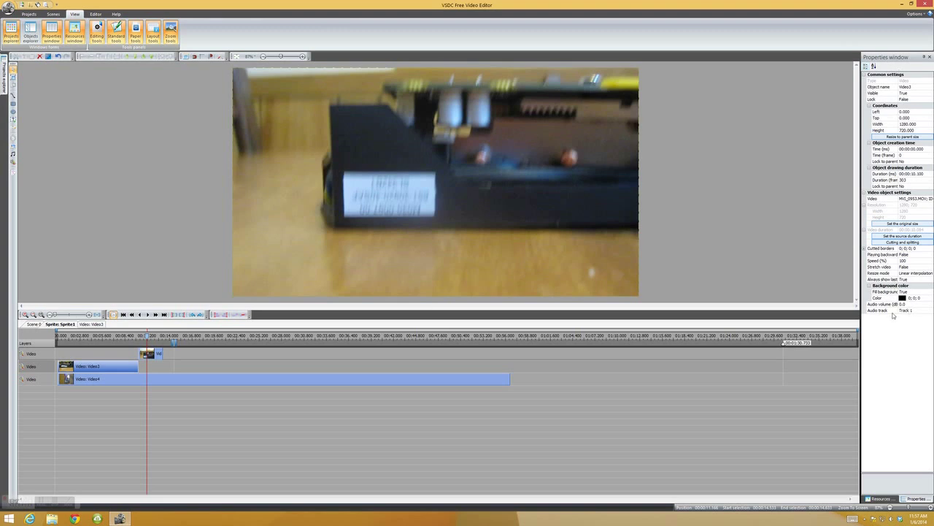
{"action": "left_click", "coordinate": [912, 310]}
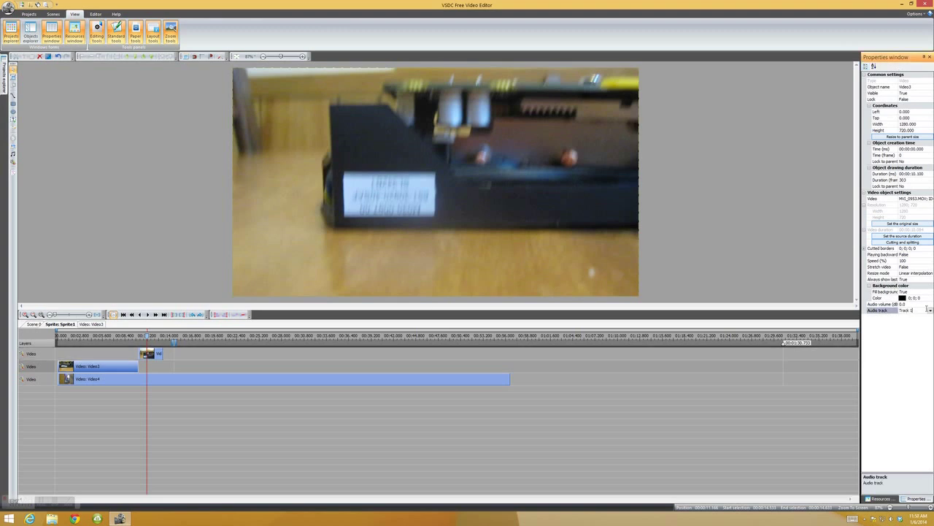
{"action": "left_click", "coordinate": [929, 311]}
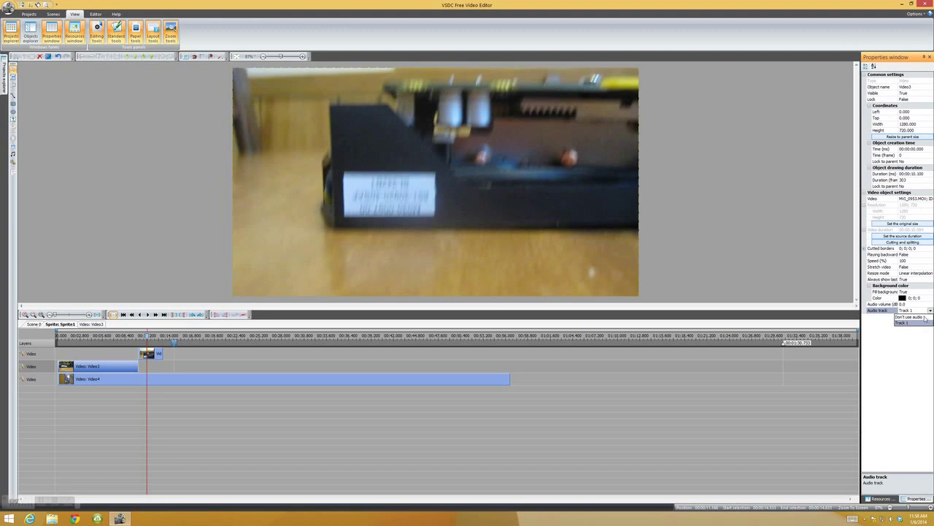
{"action": "left_click", "coordinate": [924, 316]}
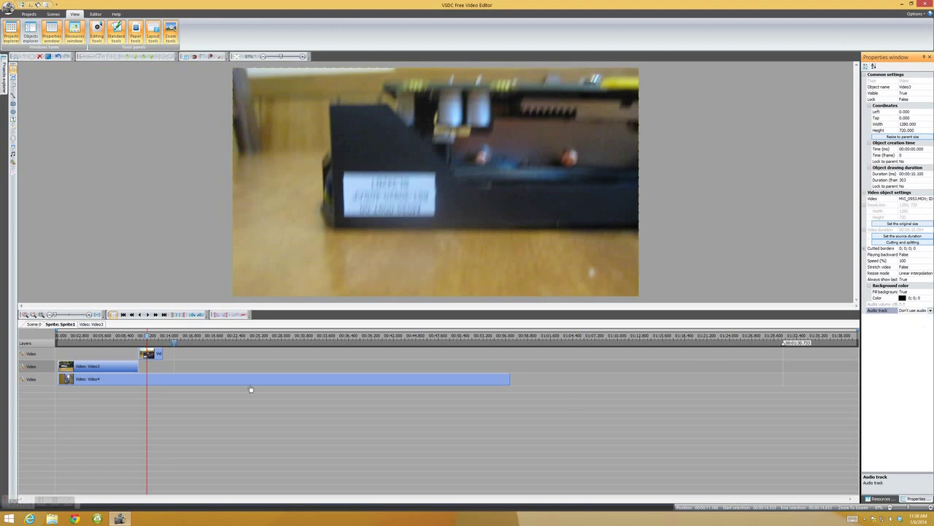
Set the audio track of the Video2 clip to Don't use audio
{"action": "left_click", "coordinate": [155, 355]}
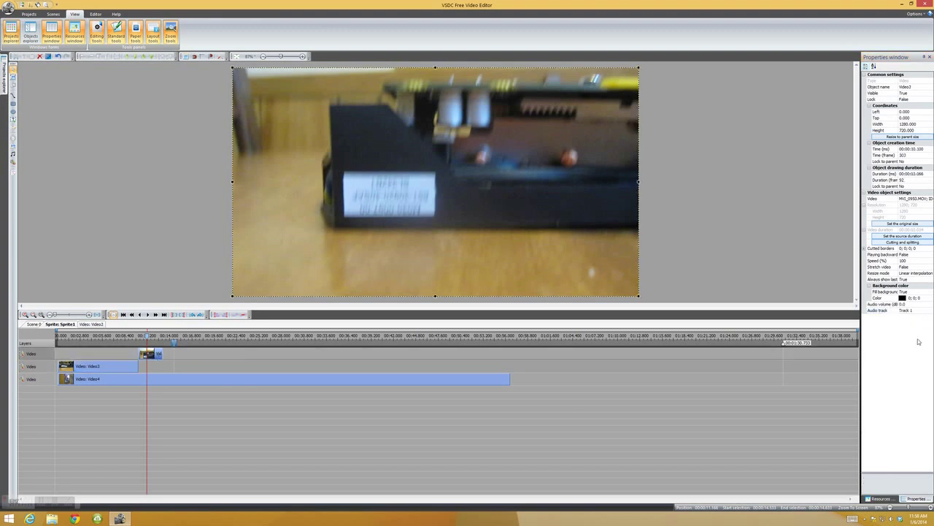
{"action": "left_click", "coordinate": [917, 311]}
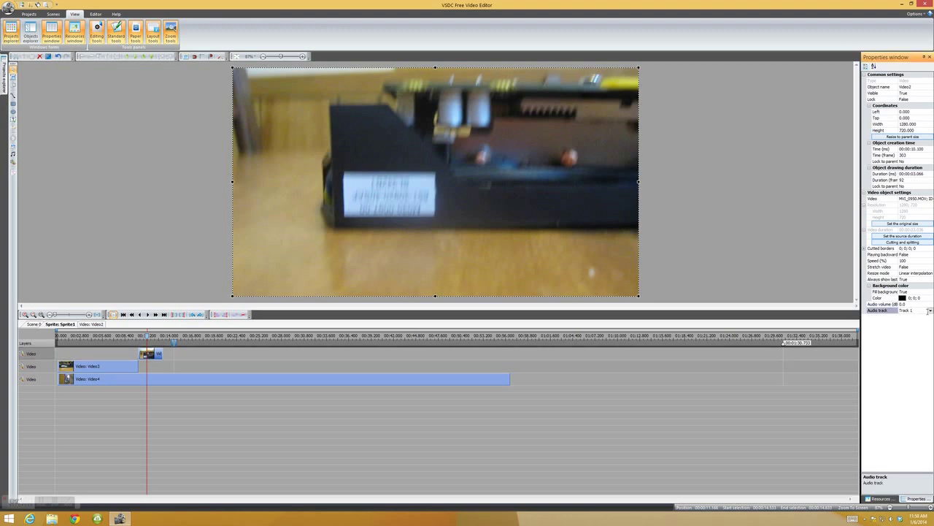
{"action": "left_click", "coordinate": [929, 311]}
{"action": "left_click", "coordinate": [910, 316]}
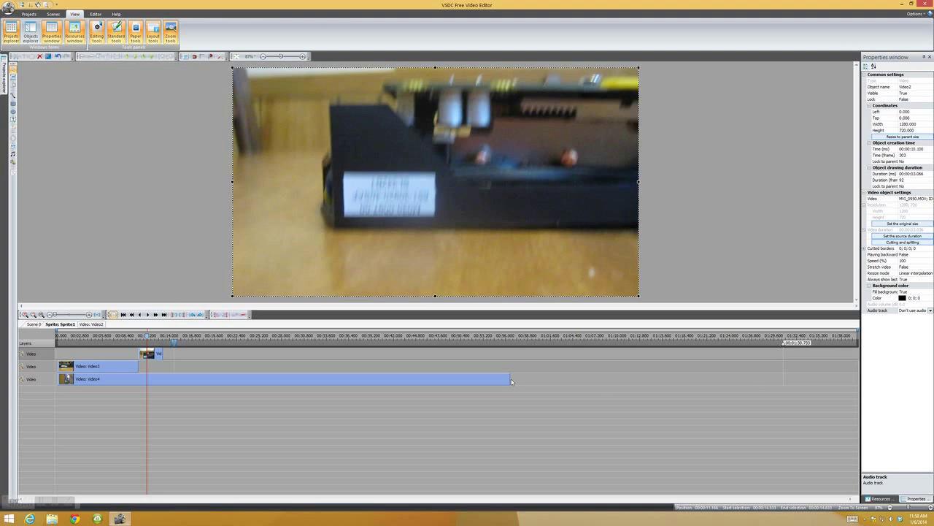
Trim the end of Video4 so the clip lasts 00:00:19.800, running somewhat past the end of Video2
{"action": "left_click_drag", "start_coordinate": [509, 379], "coordinate": [216, 379]}
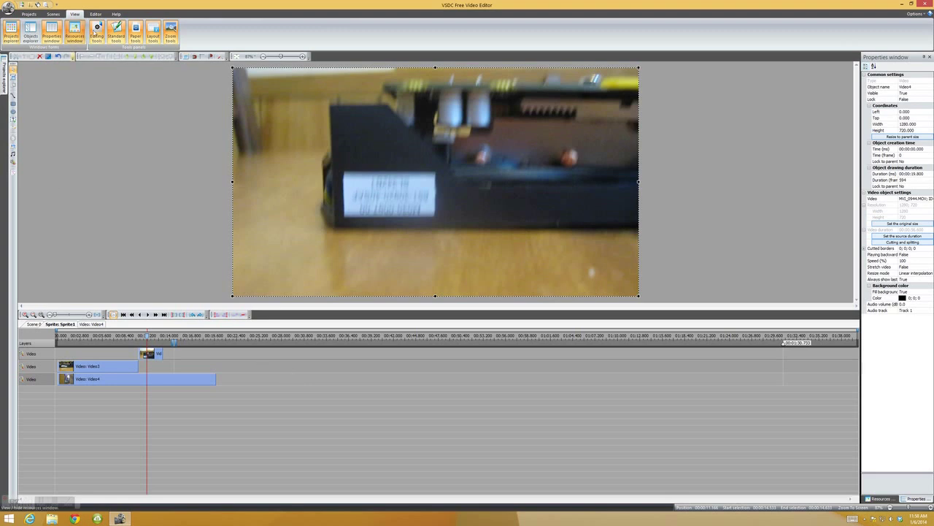
Select Video3 and Video2 together and apply a Wipe Clock transition, Top to bottom clockwise, between them with the file's sequence wizard
{"action": "left_click", "coordinate": [96, 13]}
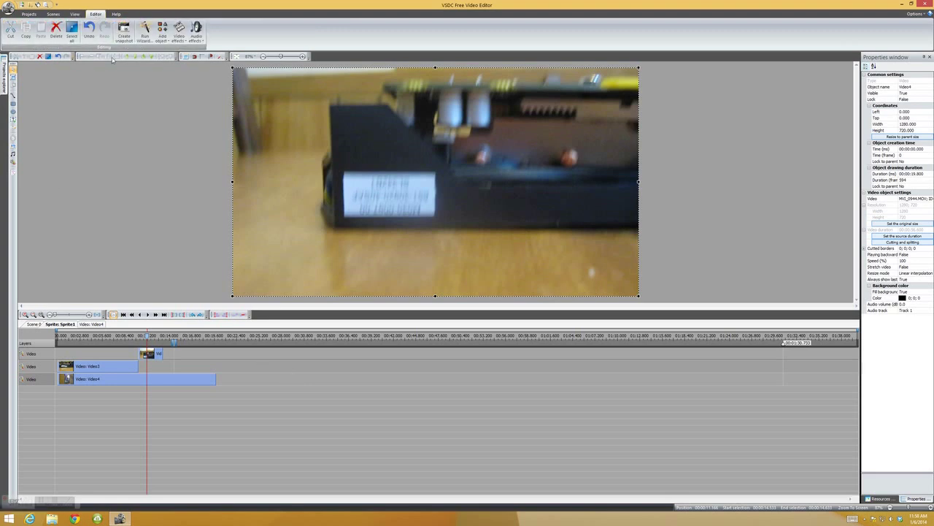
{"action": "left_click", "coordinate": [199, 365]}
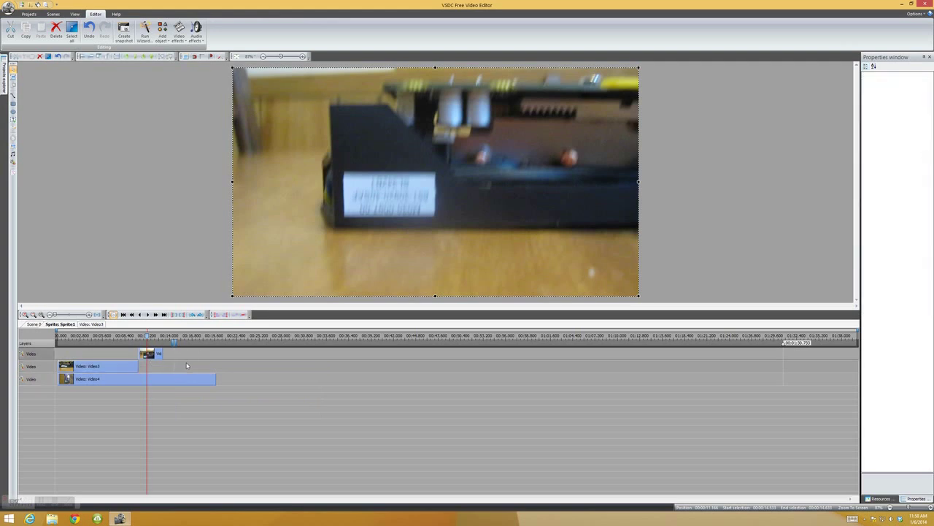
{"action": "left_click", "coordinate": [125, 371]}
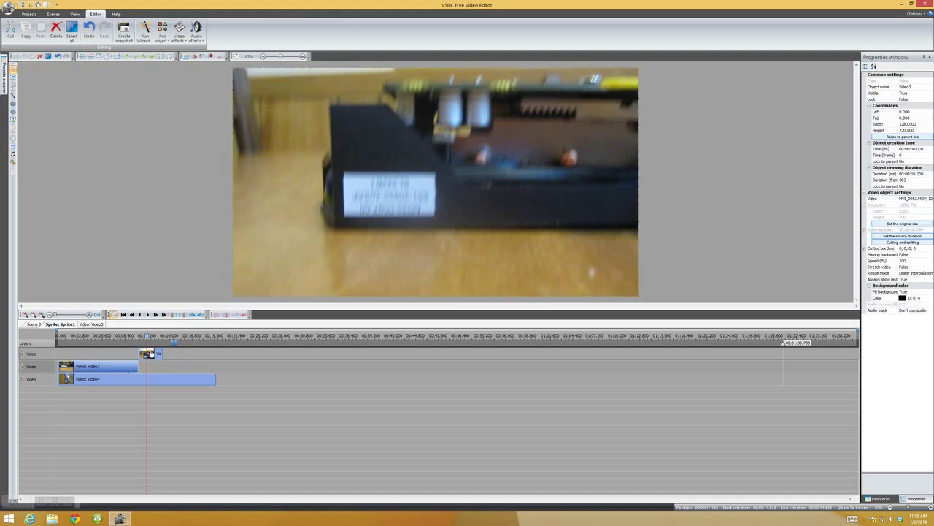
{"action": "left_click", "coordinate": [149, 354]}
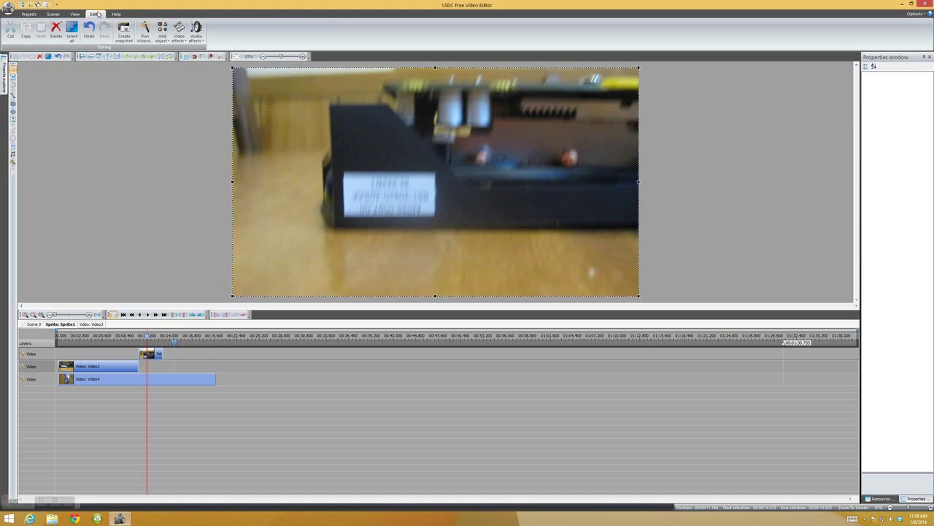
{"action": "left_click", "coordinate": [181, 36]}
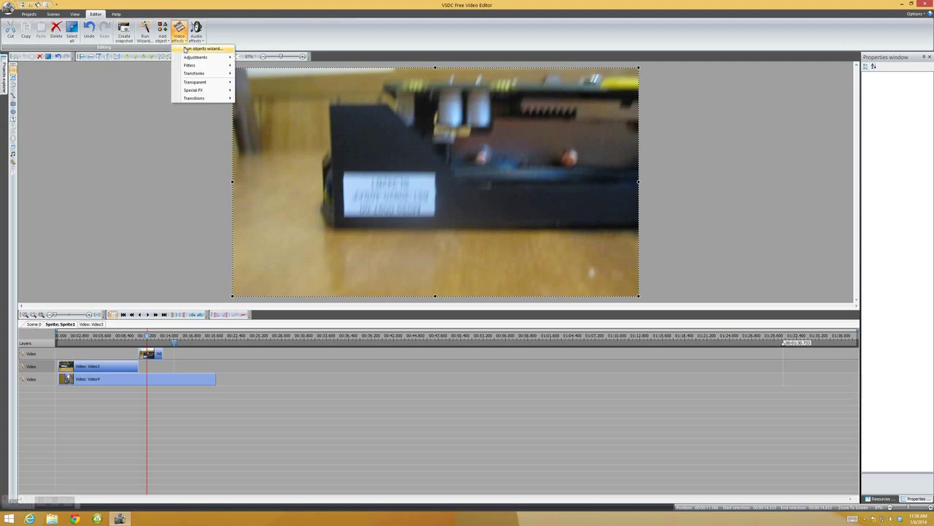
{"action": "key", "text": "Escape"}
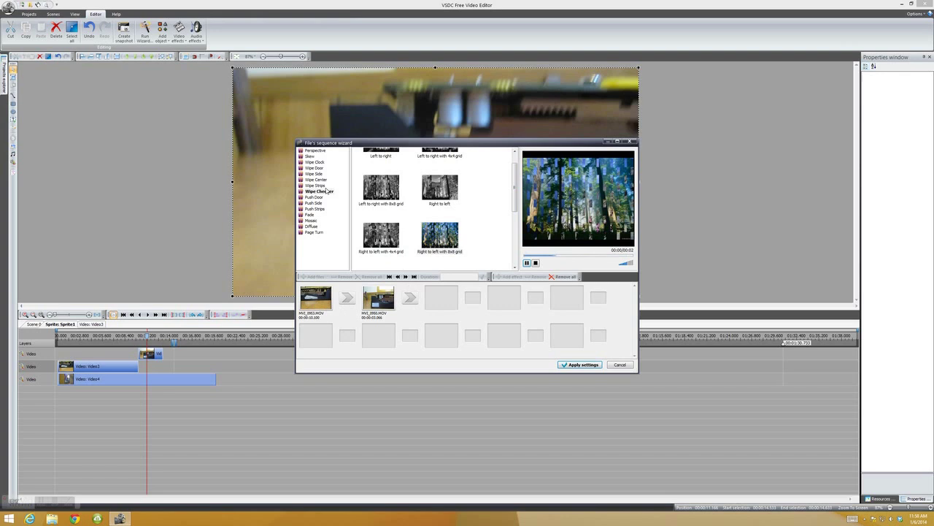
{"action": "left_click", "coordinate": [313, 162]}
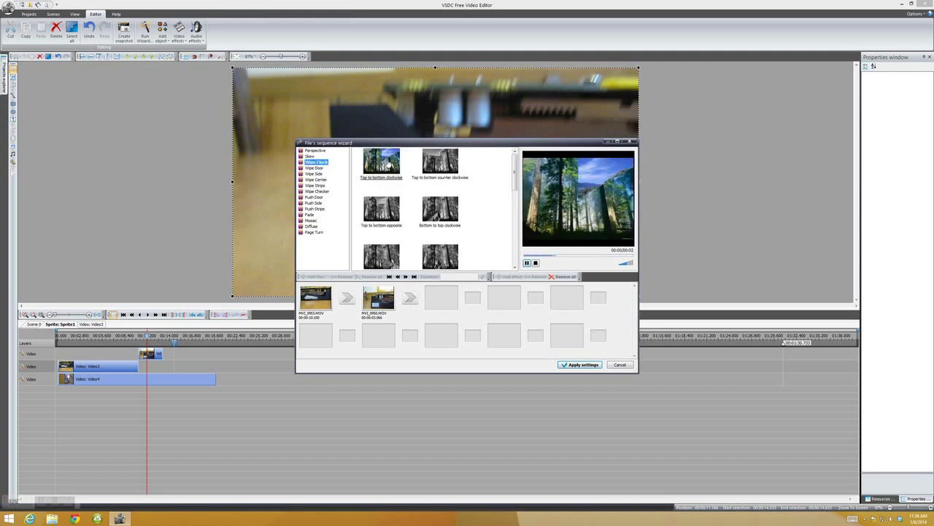
{"action": "left_click", "coordinate": [349, 300]}
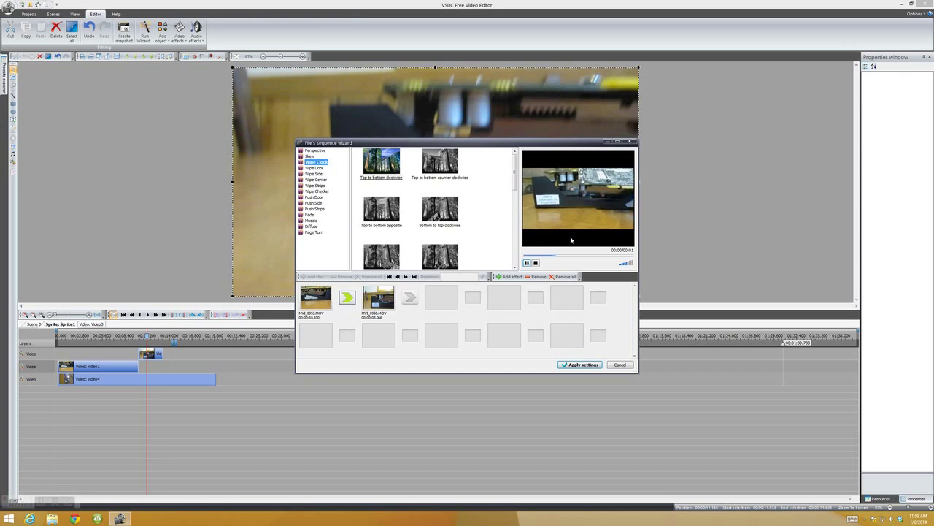
{"action": "left_click", "coordinate": [575, 365]}
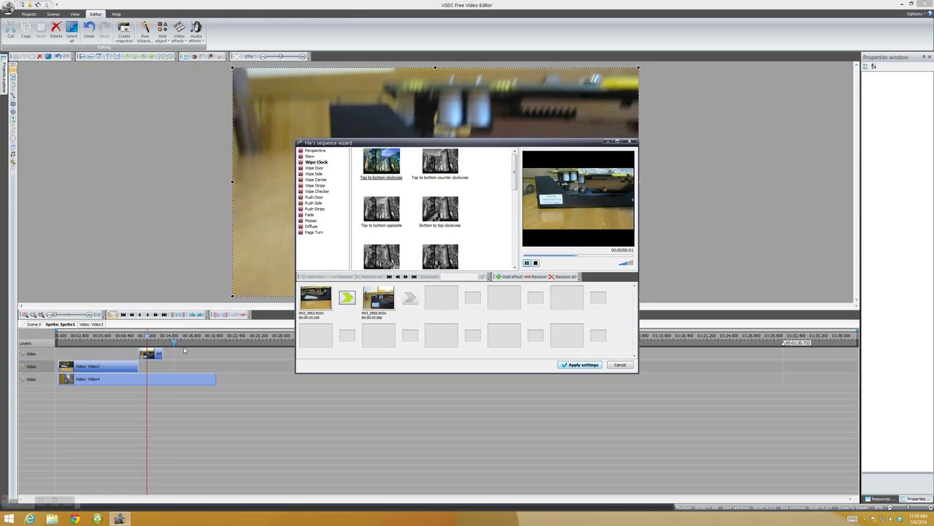
{"action": "left_click", "coordinate": [574, 366]}
Scrub the playhead across the join between Video3 and Video2 to check the wipe transition
{"action": "left_click", "coordinate": [146, 340]}
{"action": "left_click_drag", "start_coordinate": [146, 340], "coordinate": [132, 339]}
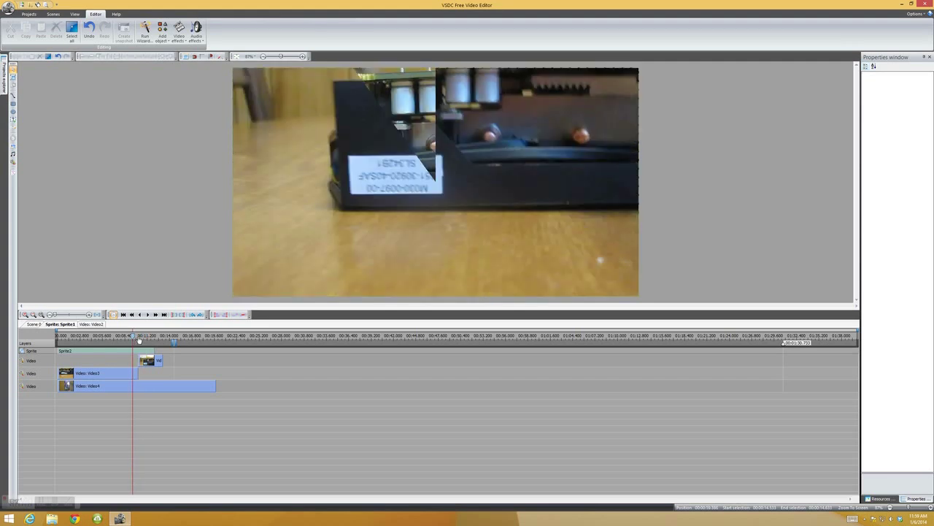
{"action": "left_click", "coordinate": [139, 340]}
{"action": "left_click", "coordinate": [141, 340]}
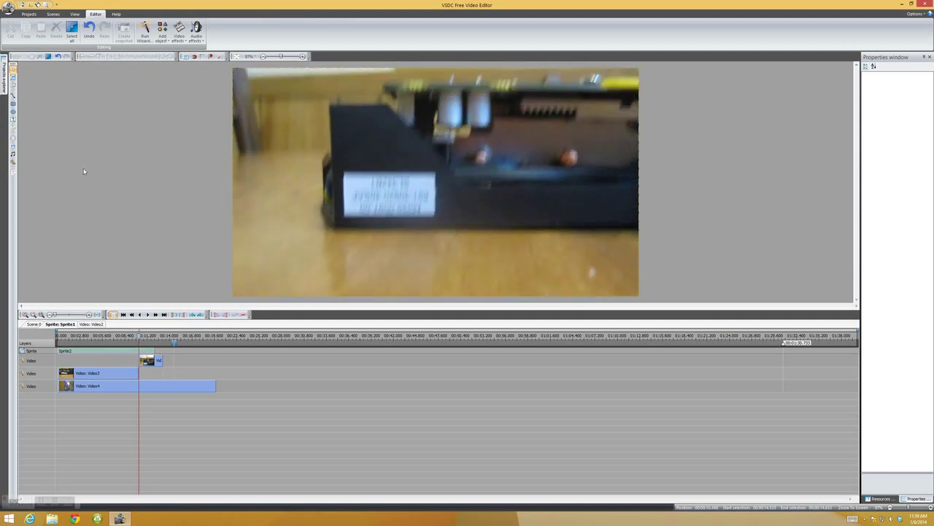
Build a preview of the scene, play it up to the transition between Video3 and Video2, and close the preview
{"action": "left_click", "coordinate": [29, 14]}
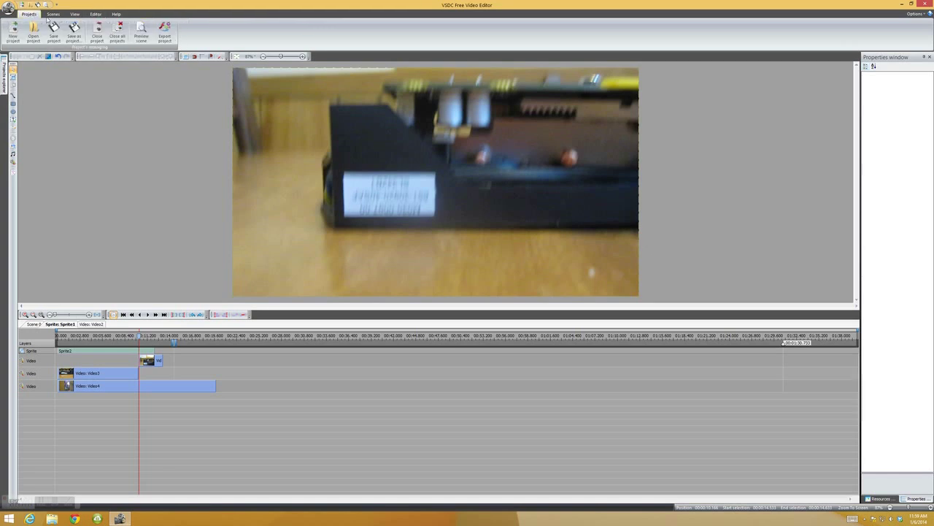
{"action": "left_click", "coordinate": [143, 36]}
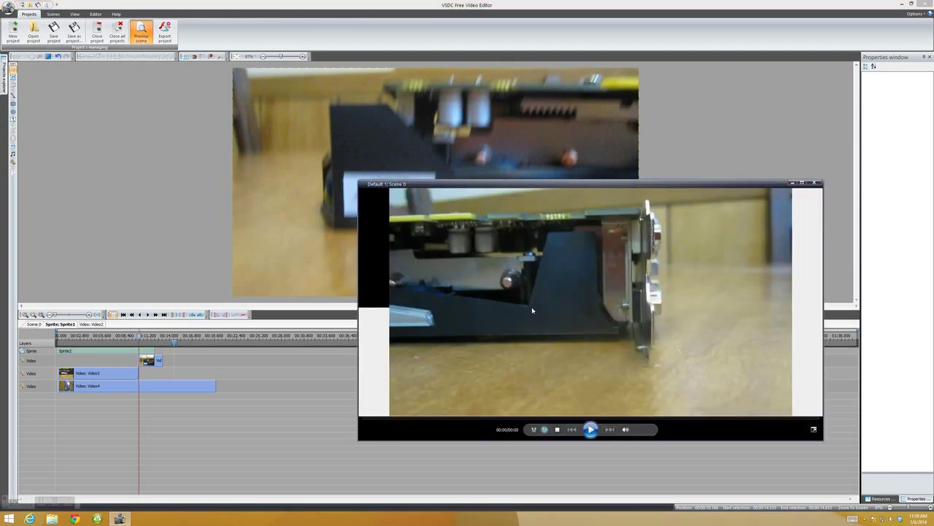
{"action": "left_click", "coordinate": [591, 430]}
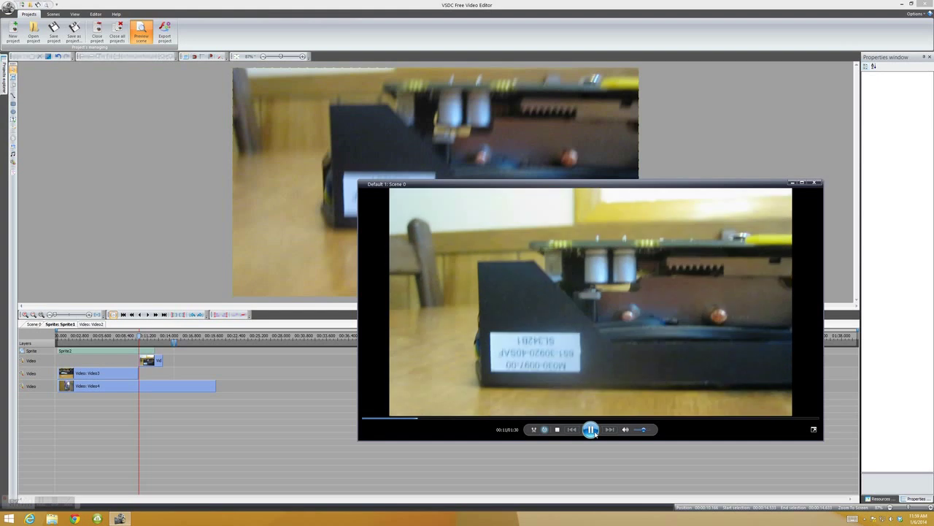
{"action": "left_click", "coordinate": [591, 429]}
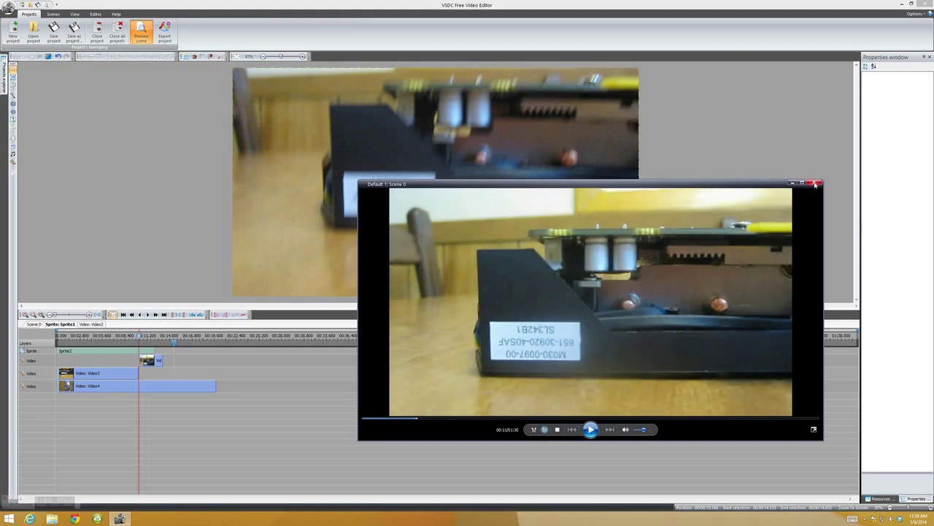
{"action": "left_click", "coordinate": [815, 184]}
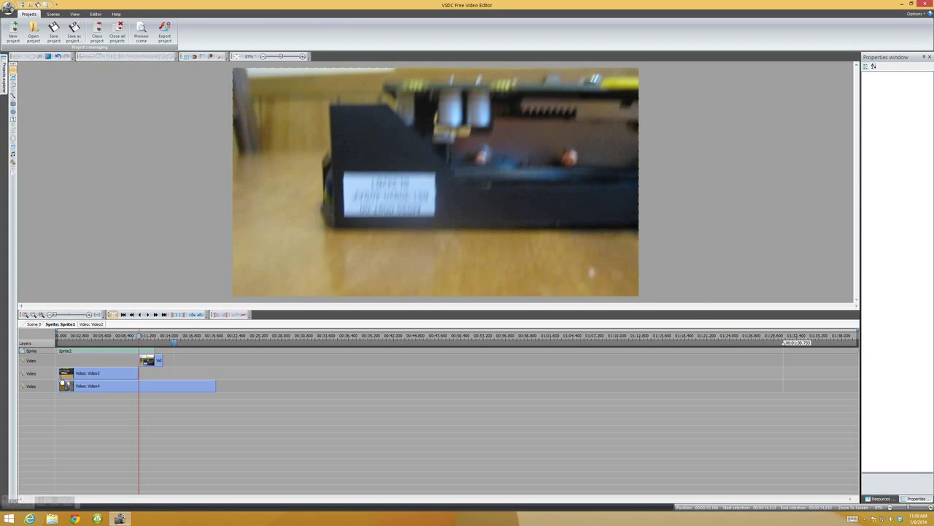
Preview the scene again, jump to points beyond the last clip to examine the rest of the video, and close the preview
{"action": "left_click", "coordinate": [124, 373]}
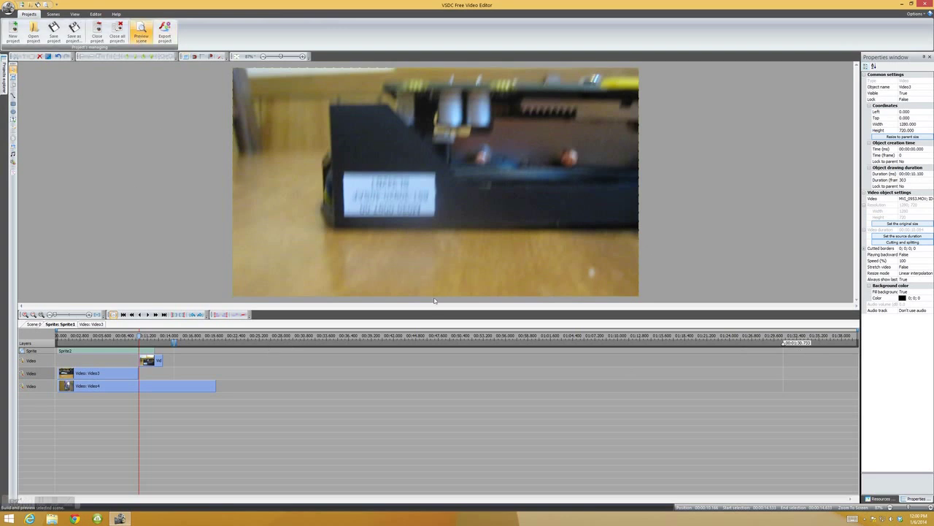
{"action": "left_click", "coordinate": [592, 431]}
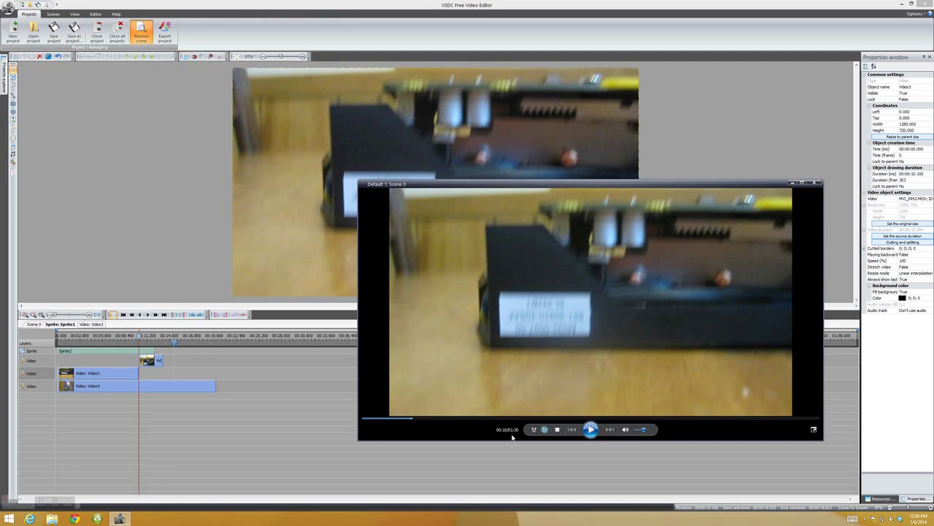
{"action": "left_click", "coordinate": [551, 418]}
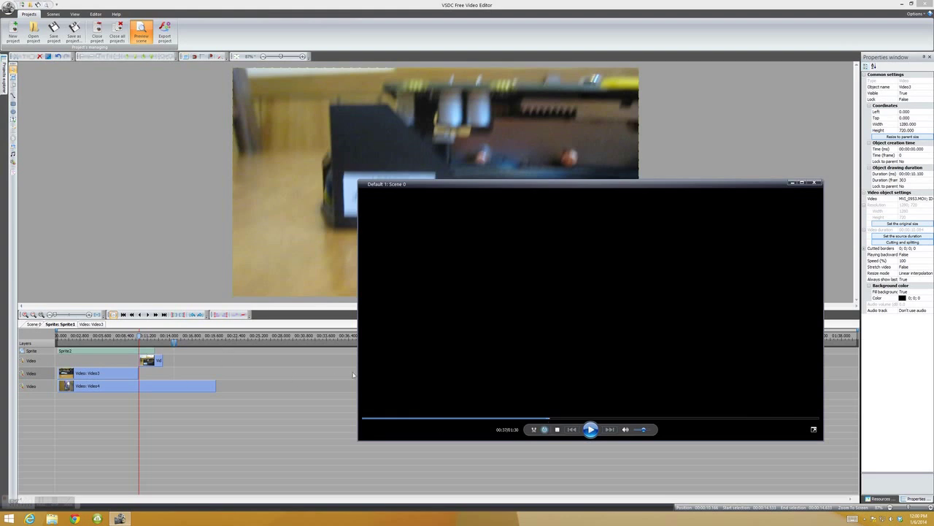
{"action": "left_click", "coordinate": [728, 419]}
{"action": "left_click", "coordinate": [818, 183]}
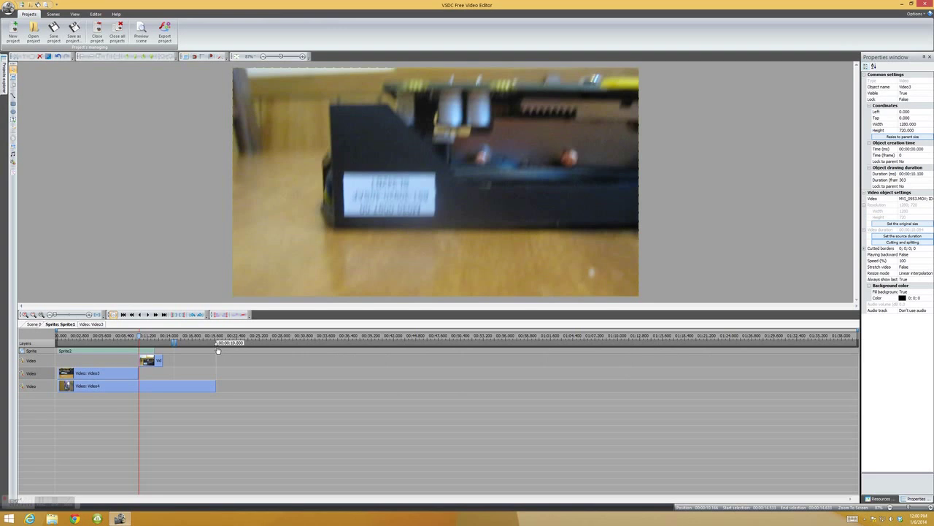
Set the timeline's end marker to 00:00:19.800, where Video4 ends, and play a new preview of the scene
{"action": "scroll", "coordinate": [217, 350], "scroll_direction": "up", "scroll_amount": 3}
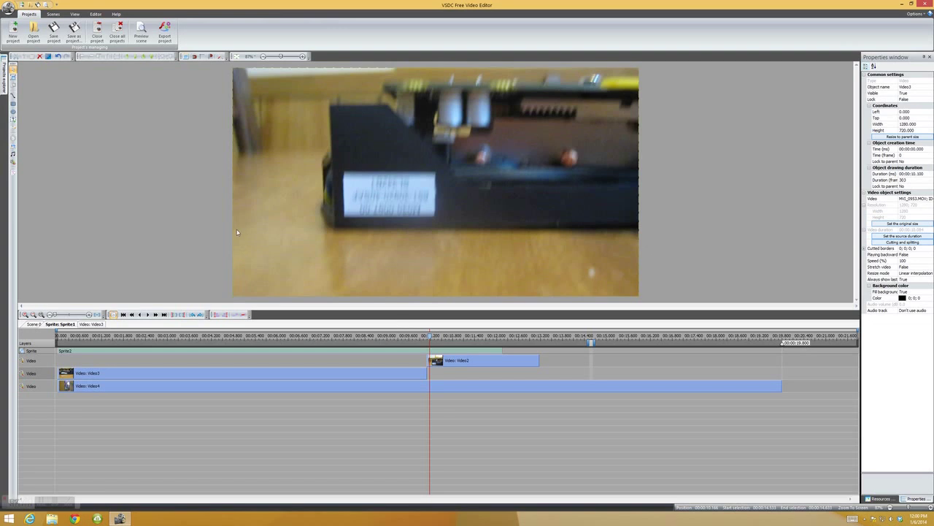
{"action": "left_click", "coordinate": [146, 40]}
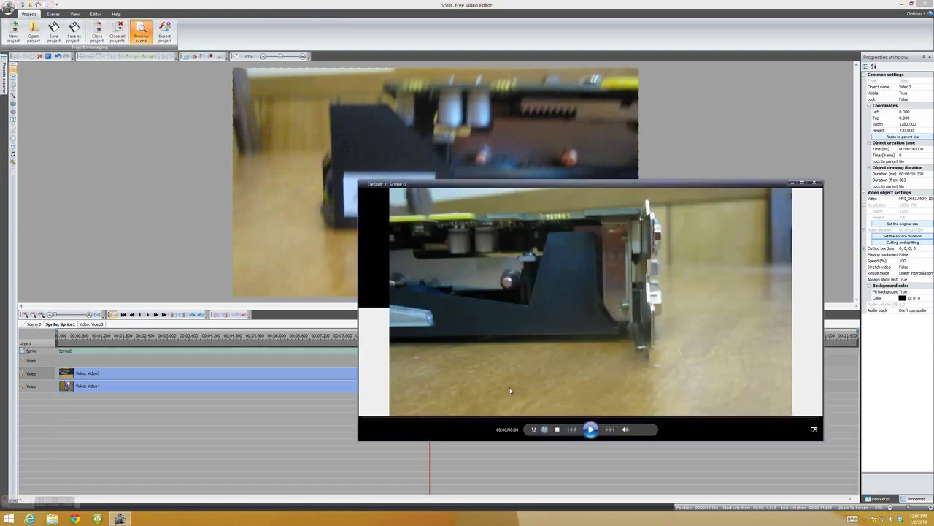
{"action": "left_click", "coordinate": [591, 431]}
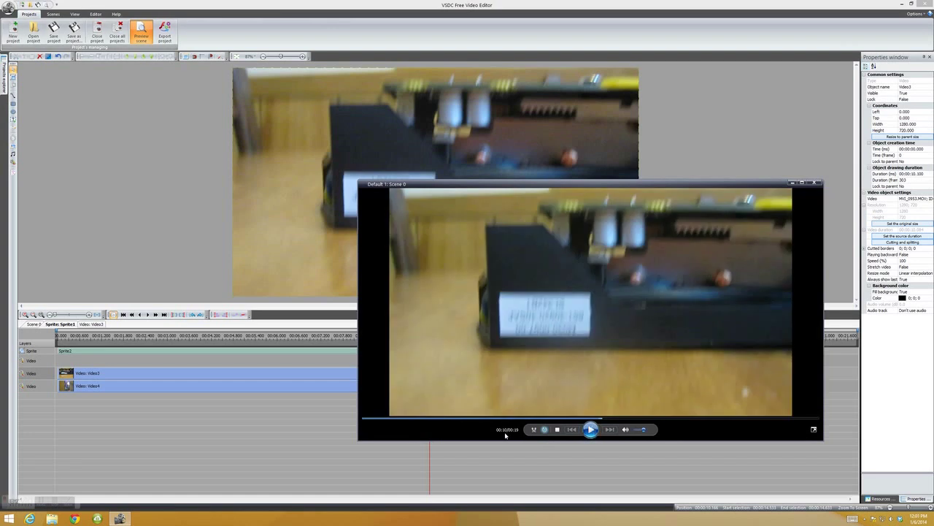
Close the scene preview and set the Properties window to hide automatically, with Video4 selected
{"action": "left_click", "coordinate": [815, 182]}
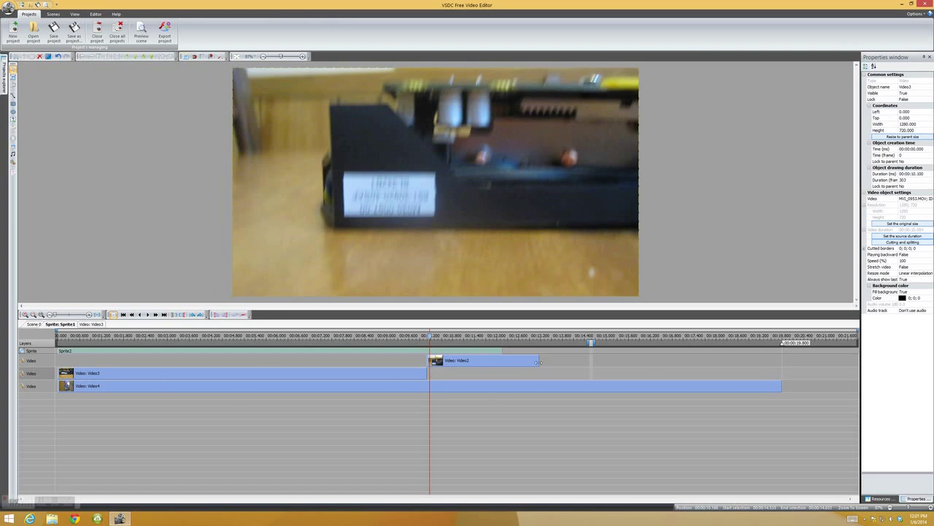
{"action": "left_click", "coordinate": [567, 385]}
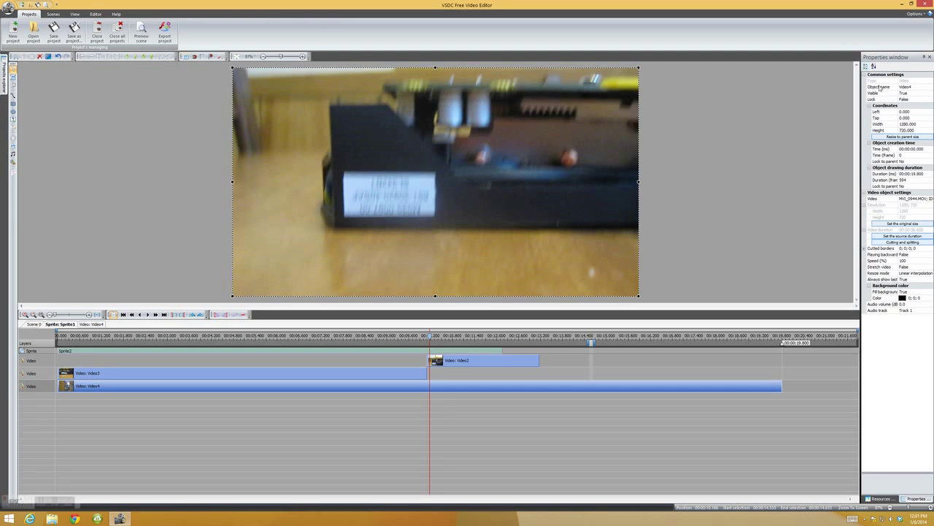
{"action": "left_click", "coordinate": [929, 58]}
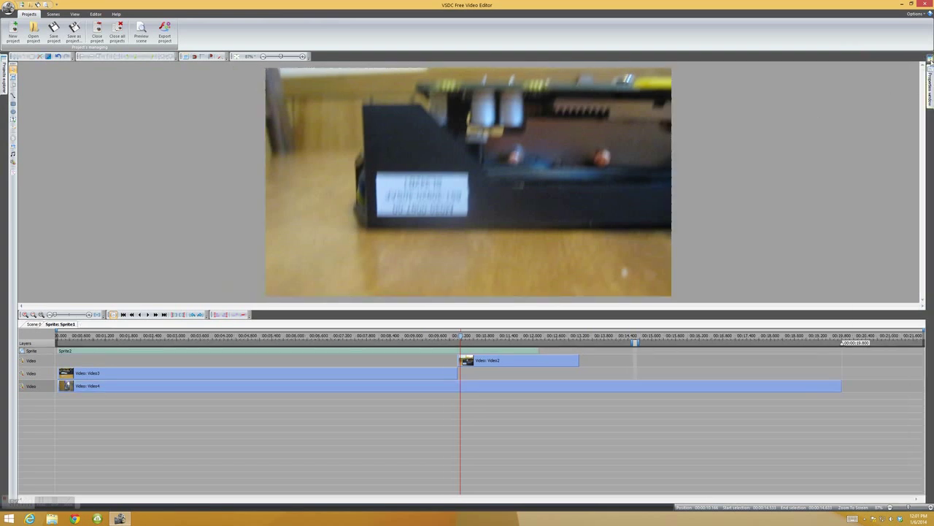
{"action": "mouse_move", "coordinate": [930, 63]}
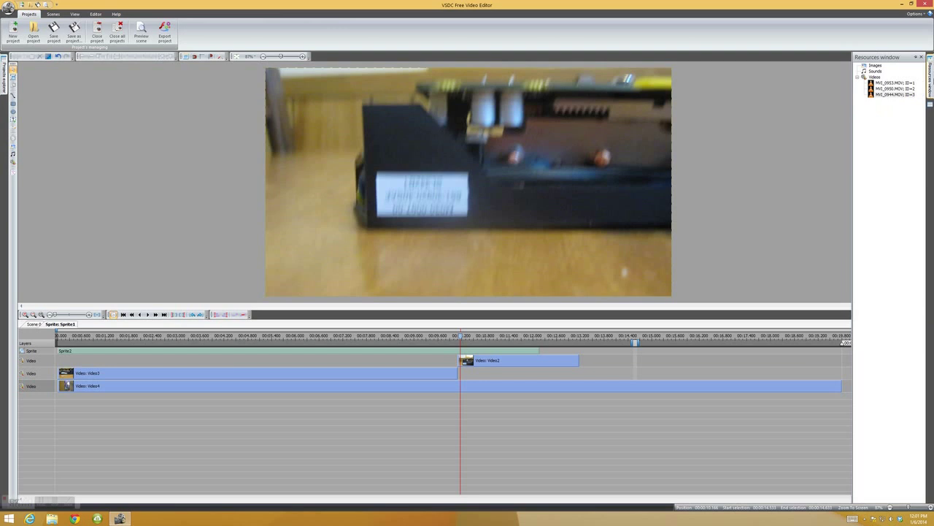
{"action": "left_click", "coordinate": [895, 94]}
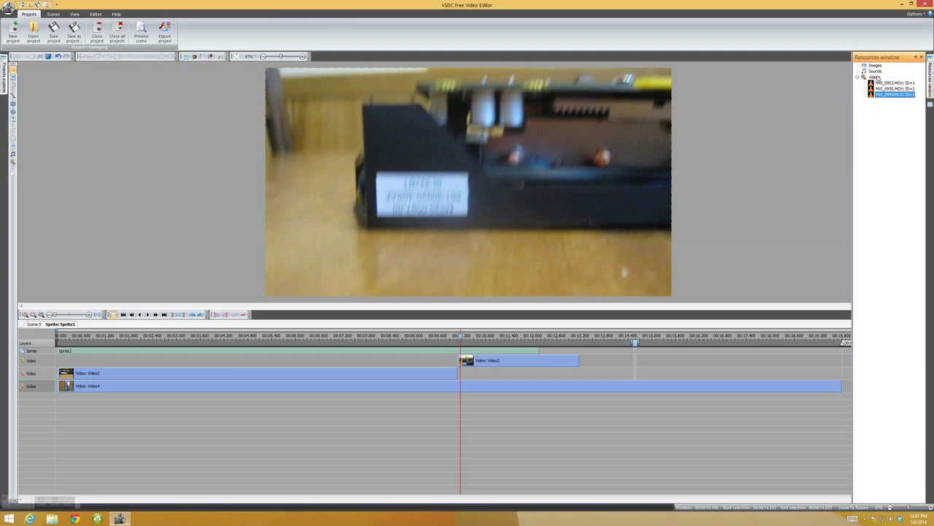
{"action": "right_click", "coordinate": [876, 78]}
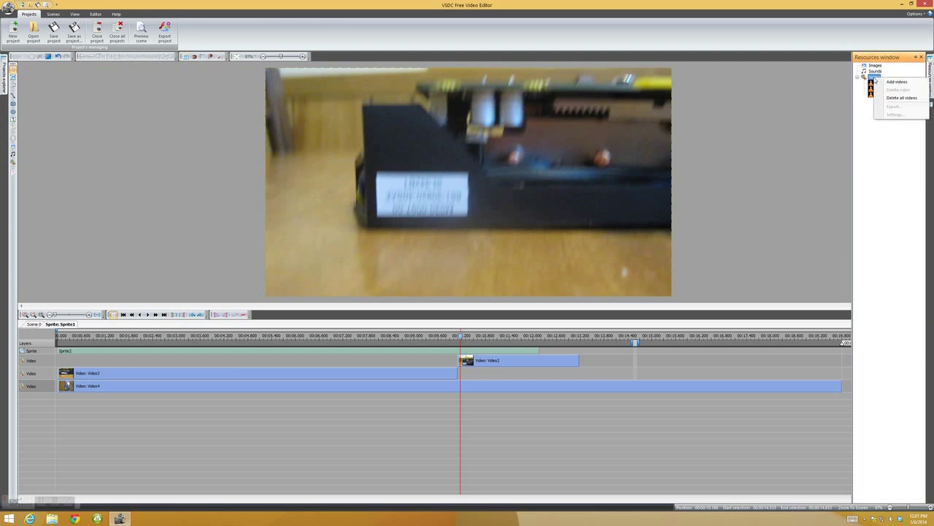
{"action": "left_click", "coordinate": [897, 83]}
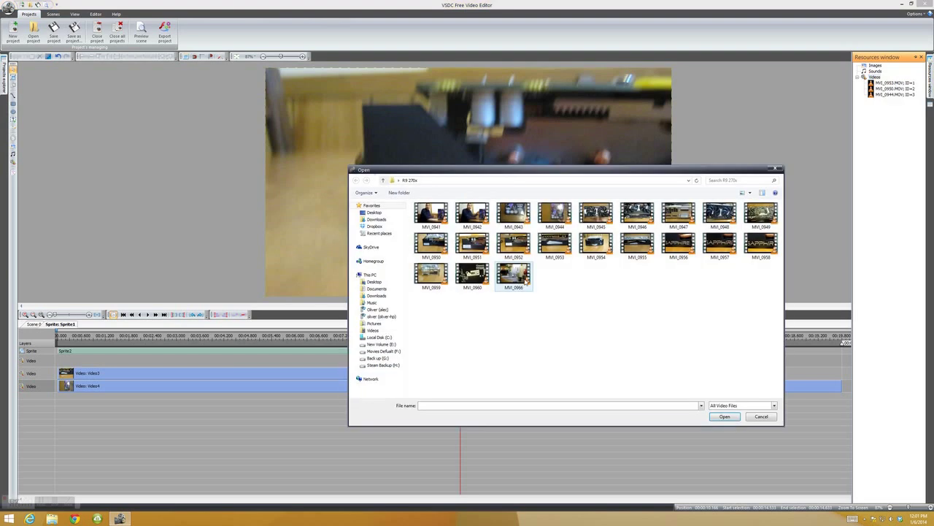
{"action": "left_click", "coordinate": [761, 417]}
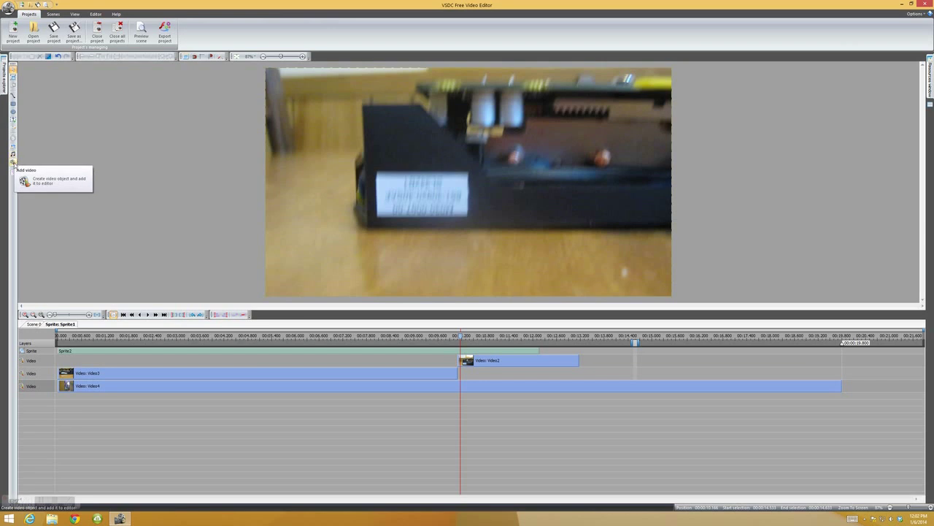
Add the clip MVI_0945 as a new video object in Sprite1, drawn across the whole frame
{"action": "left_click", "coordinate": [12, 162]}
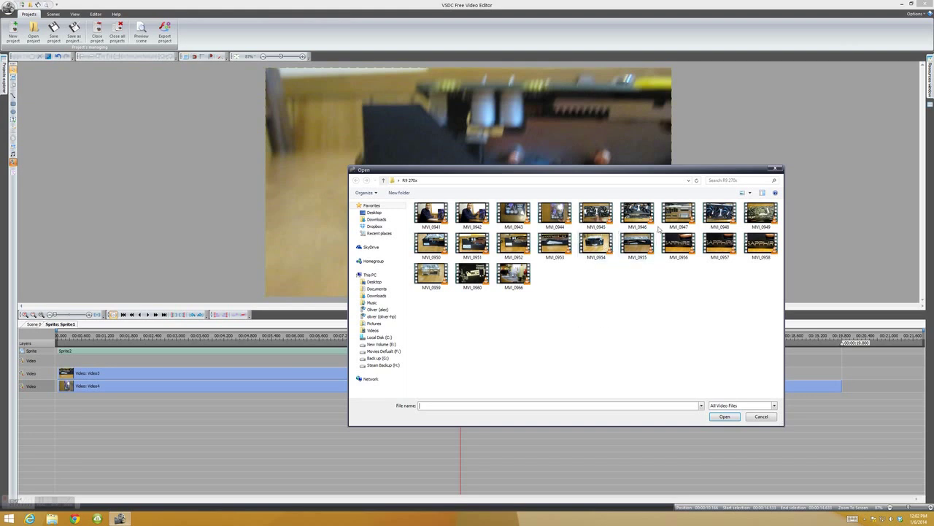
{"action": "left_click", "coordinate": [595, 213]}
{"action": "left_click", "coordinate": [724, 417]}
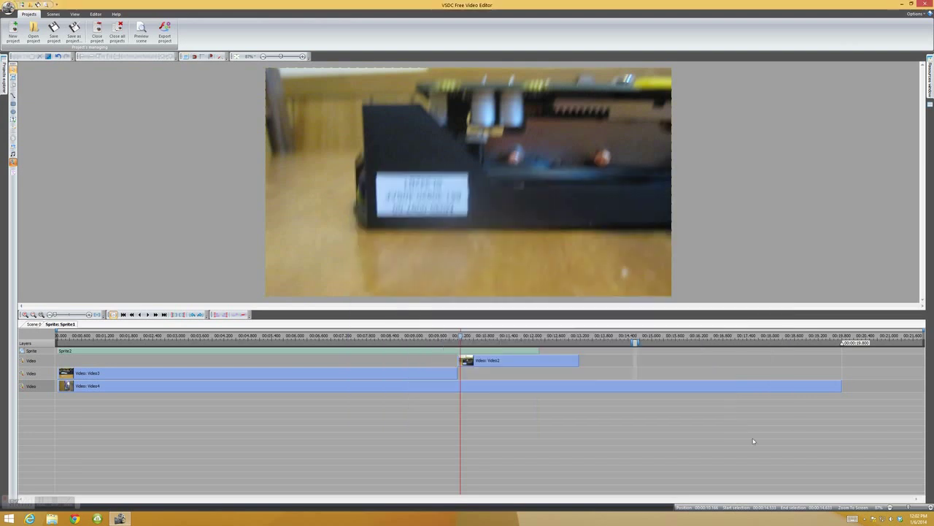
{"action": "left_click", "coordinate": [512, 295]}
{"action": "left_click_drag", "start_coordinate": [265, 66], "coordinate": [671, 298]}
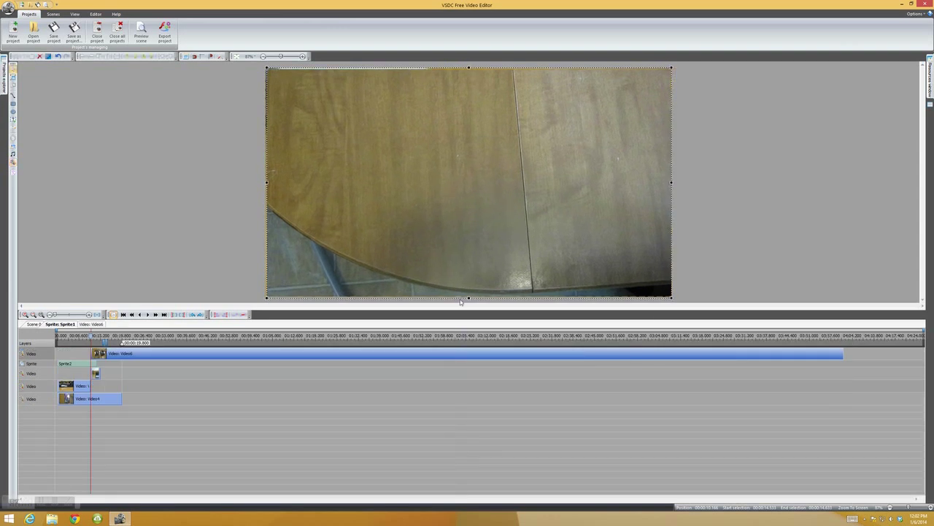
Shrink Video6 to about 423 × 289 pixels and place it outside the frame, to the right of the picture
{"action": "left_click", "coordinate": [234, 252]}
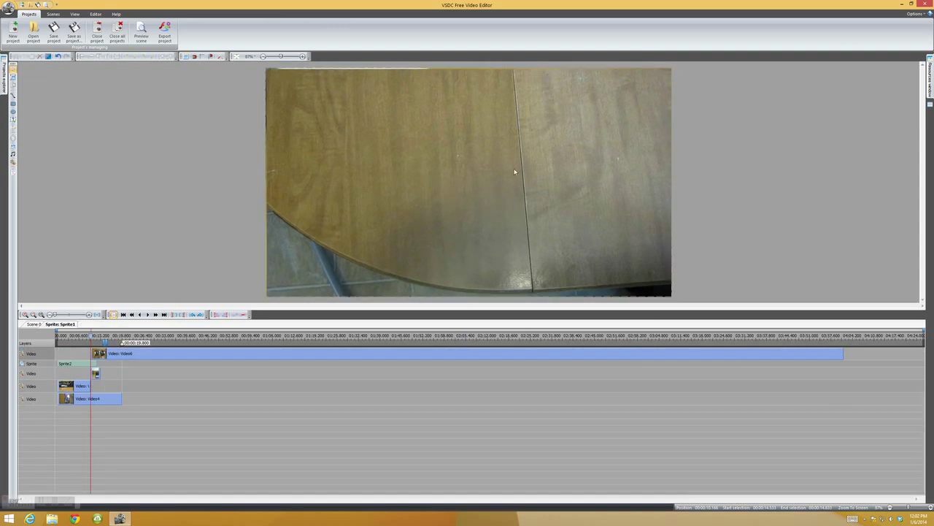
{"action": "left_click", "coordinate": [387, 157]}
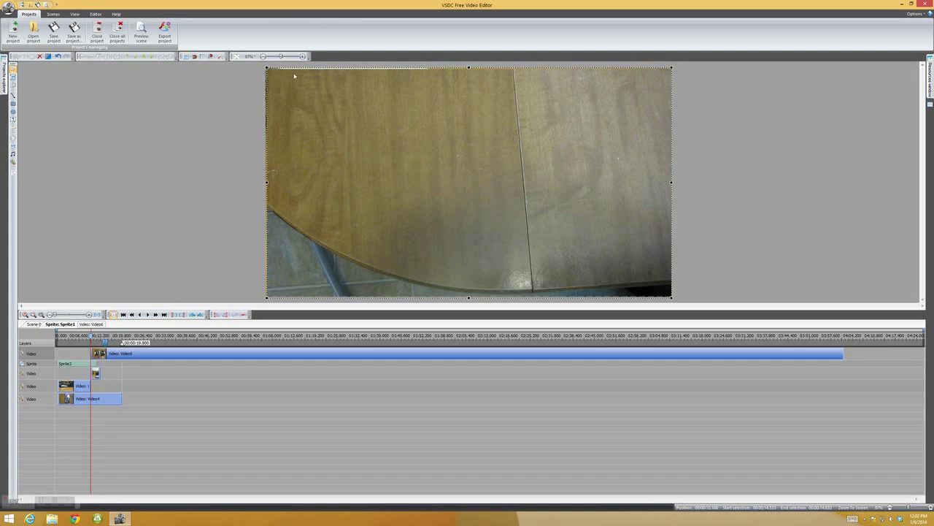
{"action": "left_click_drag", "start_coordinate": [268, 72], "coordinate": [742, 233]}
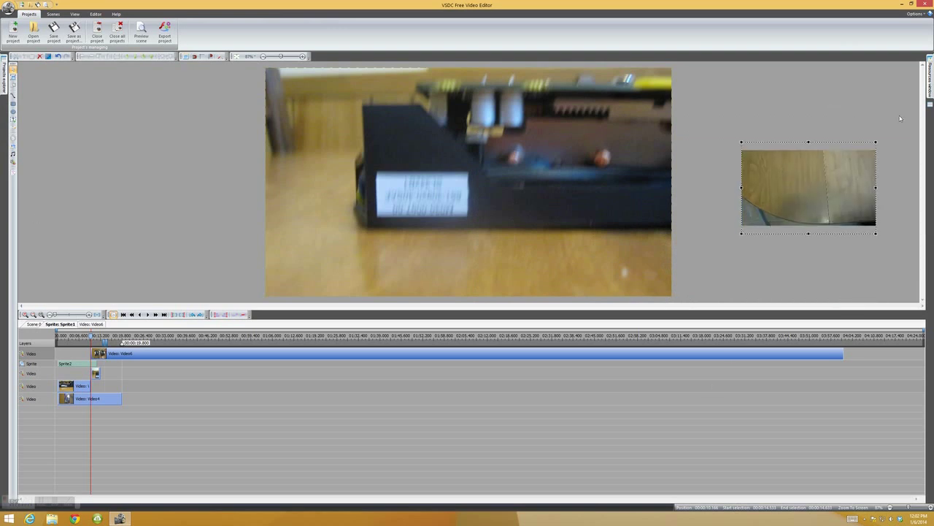
Examine the object tree of Scene 0, close it and reopen the Sprite1 timeline
{"action": "mouse_move", "coordinate": [930, 83]}
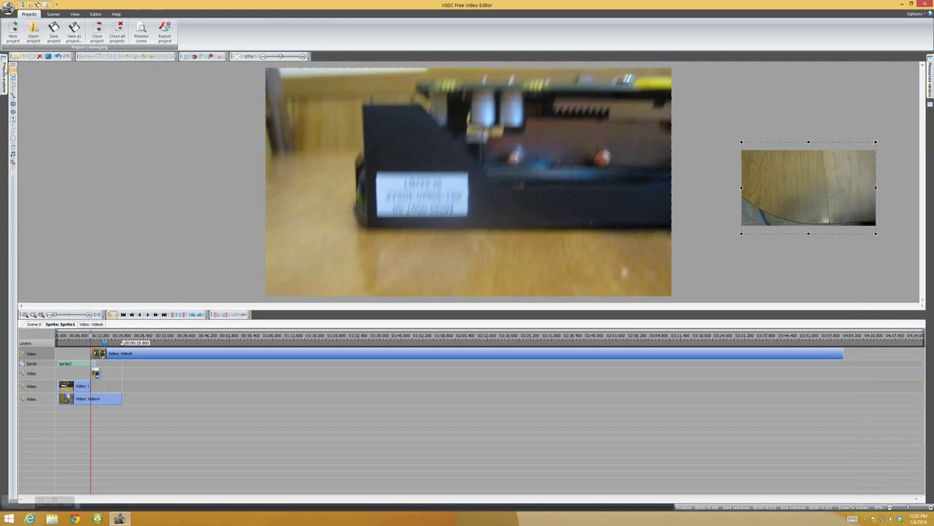
{"action": "mouse_move", "coordinate": [3, 71]}
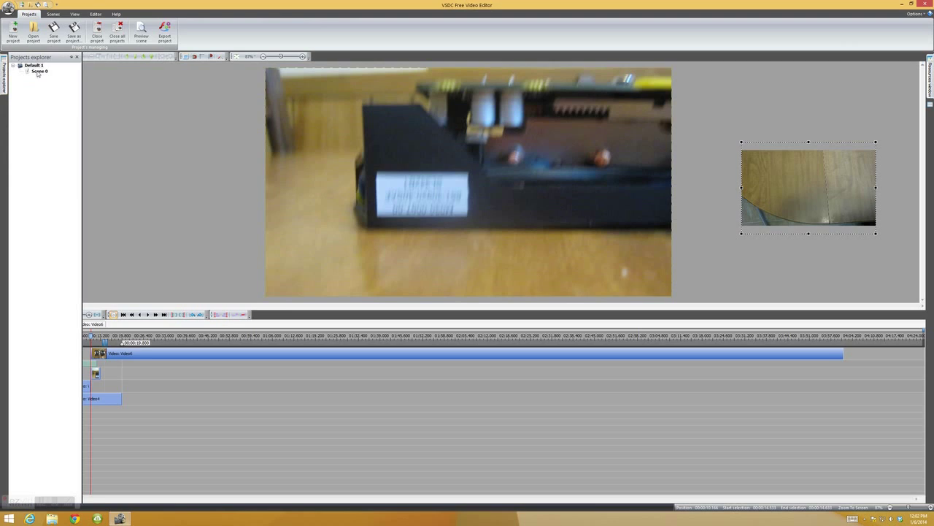
{"action": "double_click", "coordinate": [38, 72]}
{"action": "left_click", "coordinate": [44, 122]}
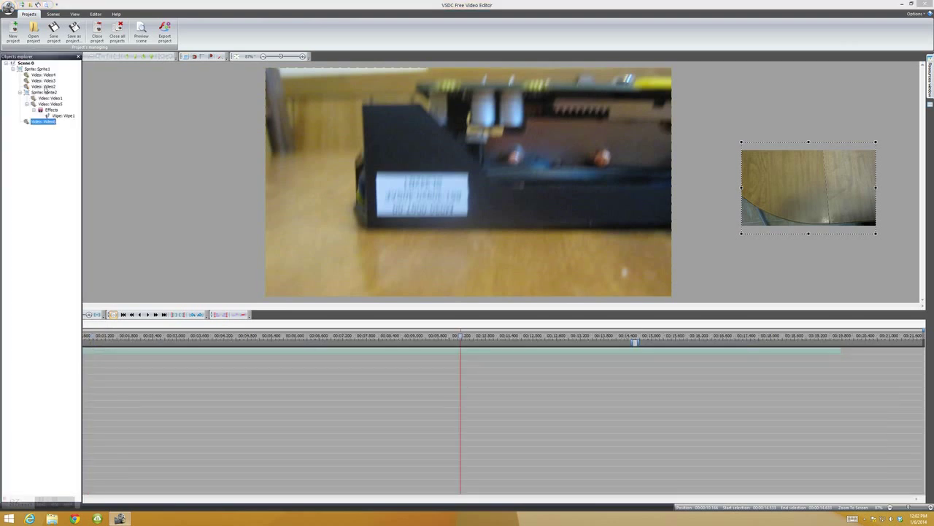
{"action": "left_click", "coordinate": [162, 159]}
{"action": "left_click", "coordinate": [78, 57]}
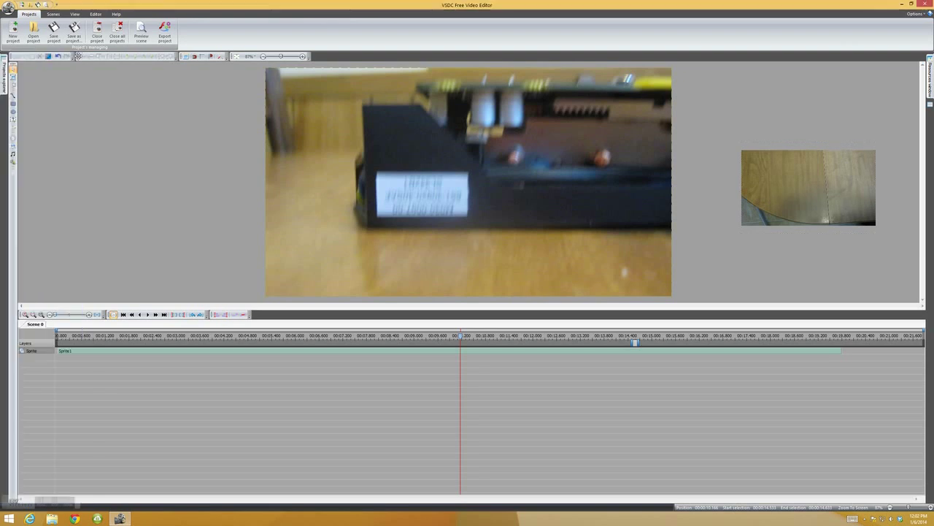
{"action": "double_click", "coordinate": [33, 351]}
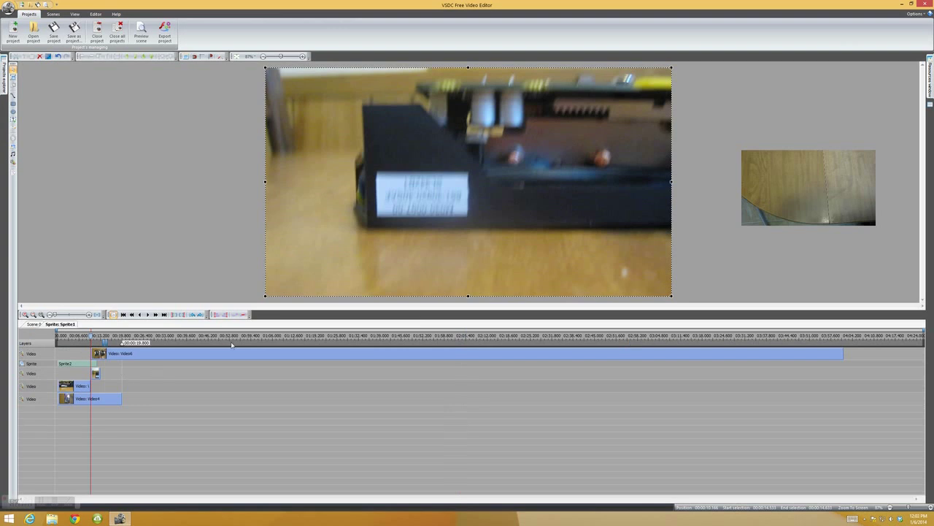
Move the small Video6 clip slightly higher in the empty area beside the frame
{"action": "left_click", "coordinate": [799, 181]}
{"action": "left_click_drag", "start_coordinate": [799, 181], "coordinate": [795, 140]}
{"action": "left_click", "coordinate": [801, 217]}
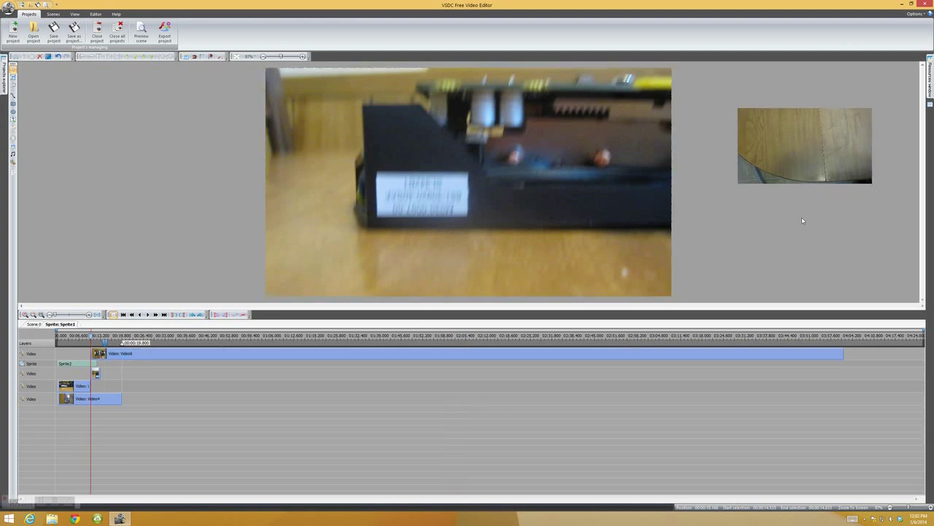
Resize Video6 to its parent's size so it fills the frame
{"action": "left_click", "coordinate": [312, 358]}
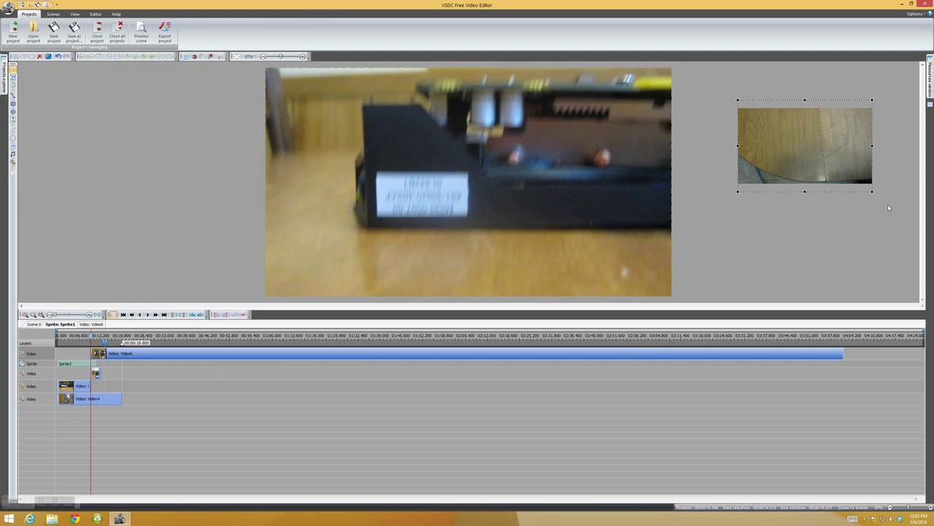
{"action": "mouse_move", "coordinate": [931, 101]}
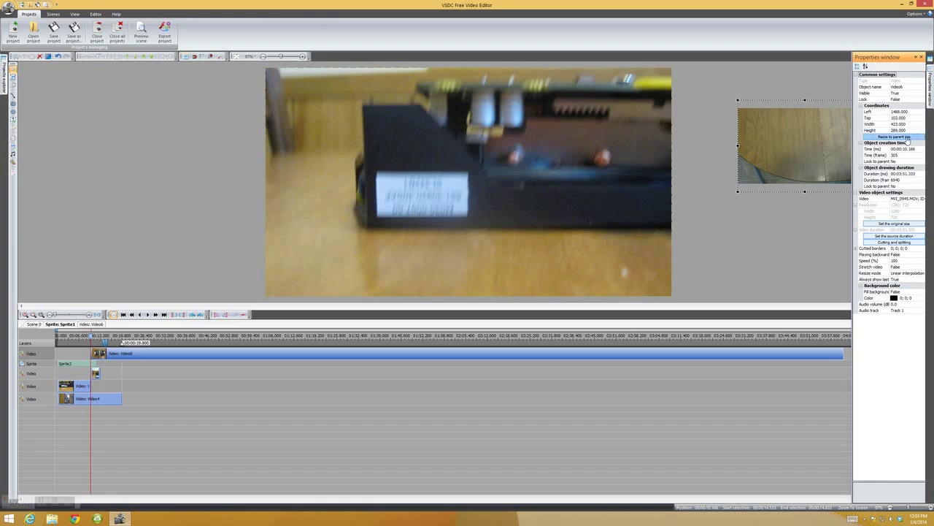
{"action": "left_click", "coordinate": [909, 140]}
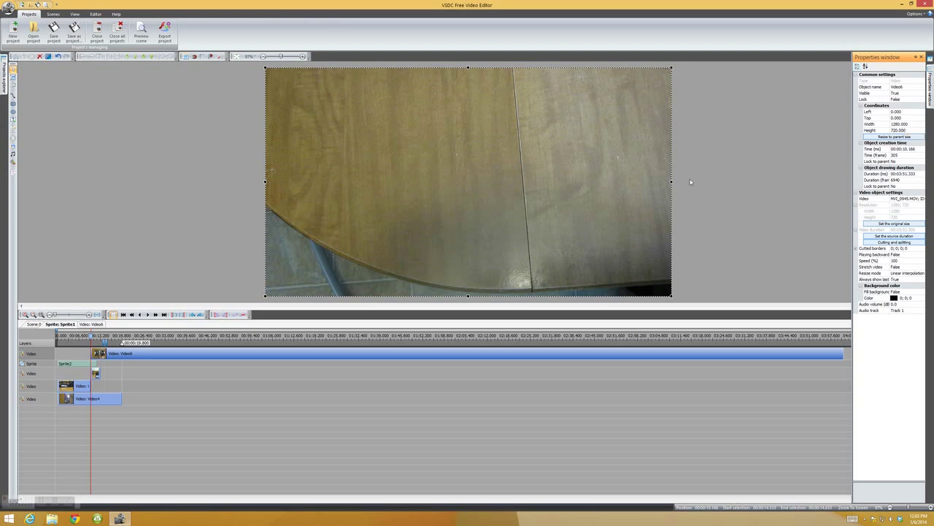
{"action": "left_click", "coordinate": [728, 179]}
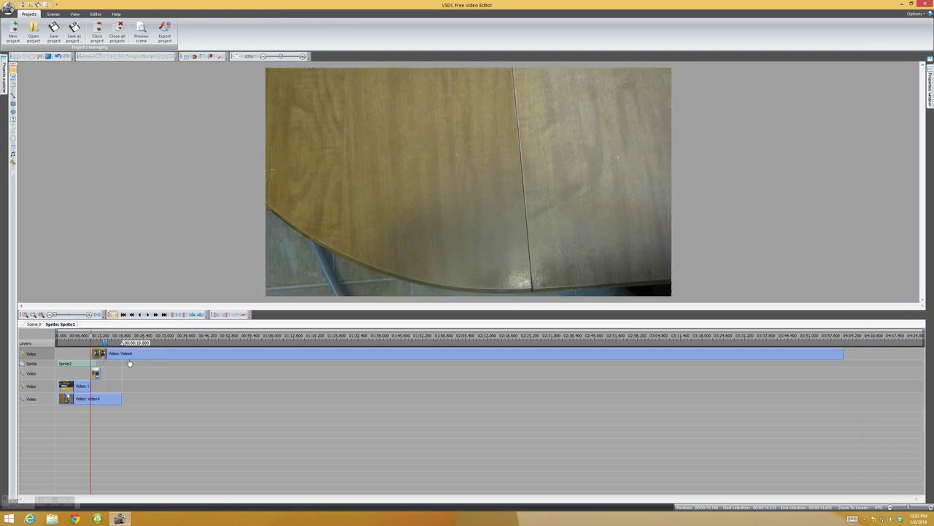
Check several points along Video6 and trim its end to 00:00:32.066
{"action": "left_click", "coordinate": [146, 355]}
{"action": "left_click", "coordinate": [171, 336]}
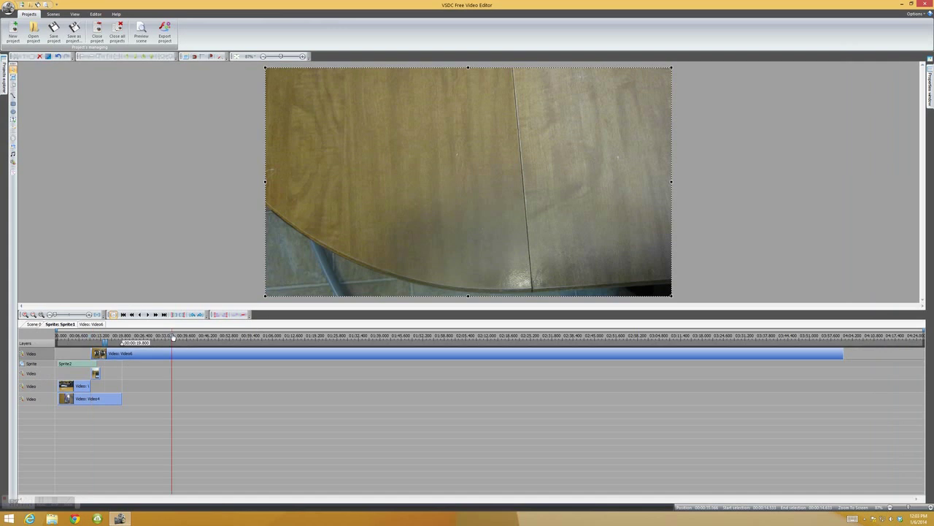
{"action": "left_click", "coordinate": [230, 337]}
{"action": "left_click", "coordinate": [309, 336]}
{"action": "left_click", "coordinate": [311, 336]}
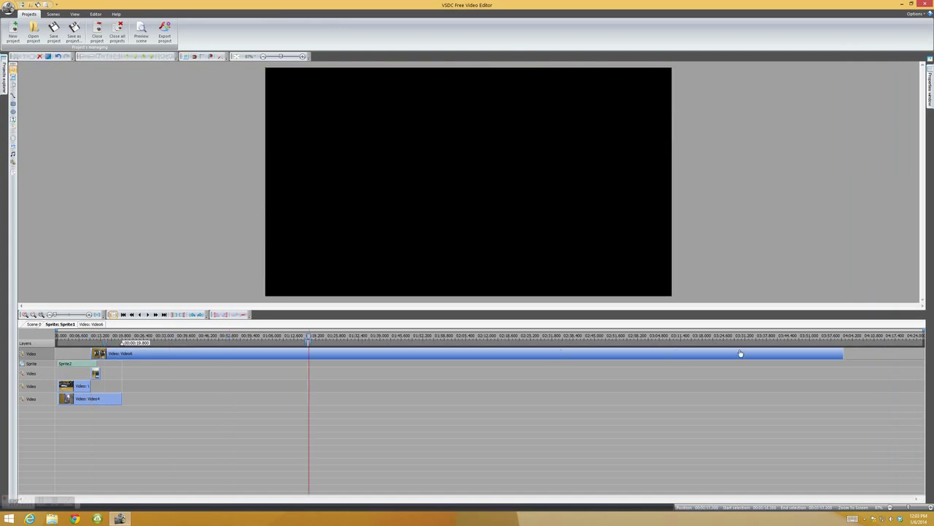
{"action": "left_click_drag", "start_coordinate": [845, 354], "coordinate": [226, 375]}
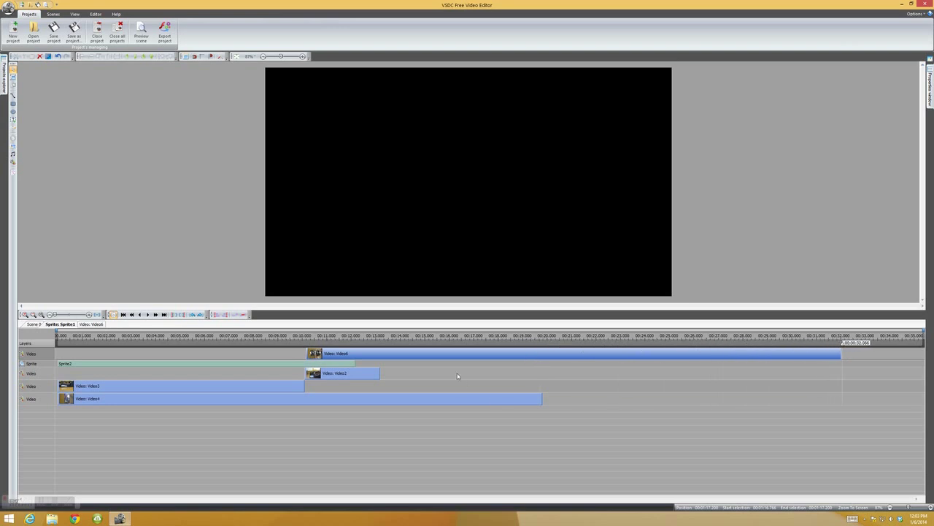
Place the playhead over the overlapping clips and move Video6 down the layers until it sits beneath Video2 and Video3
{"action": "left_click", "coordinate": [321, 340]}
{"action": "left_click", "coordinate": [339, 337]}
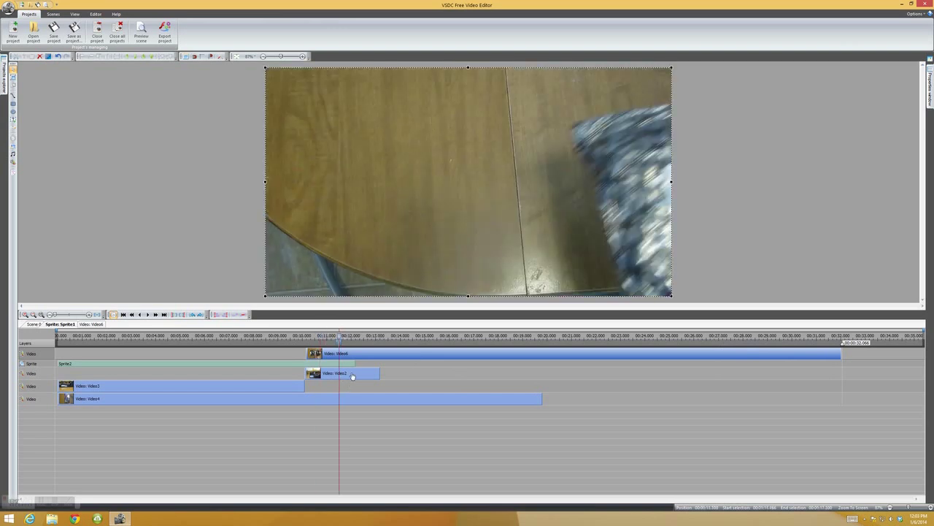
{"action": "mouse_move", "coordinate": [352, 375]}
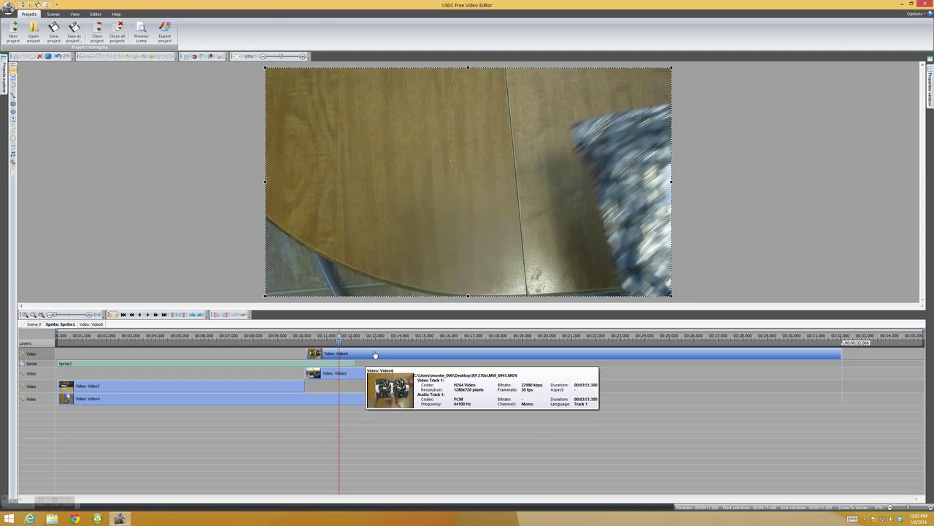
{"action": "right_click", "coordinate": [375, 356]}
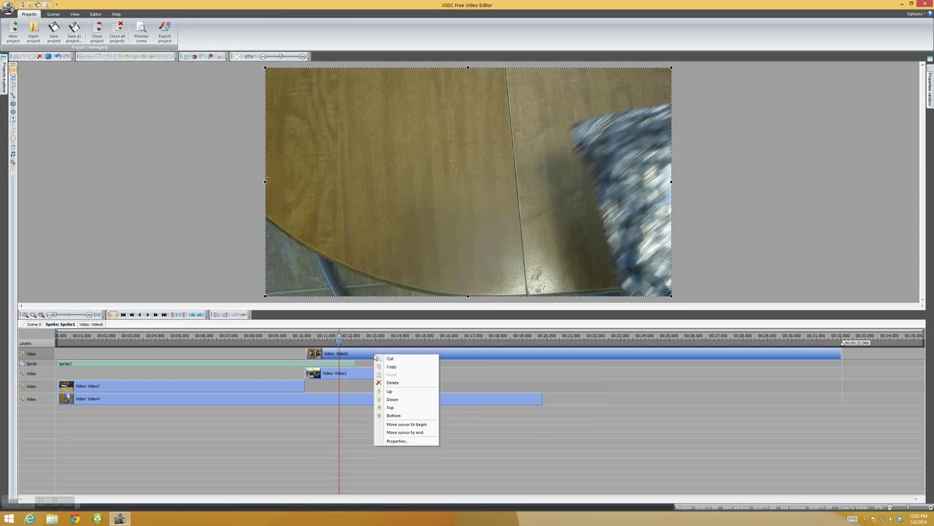
{"action": "left_click", "coordinate": [392, 399]}
{"action": "right_click", "coordinate": [392, 363]}
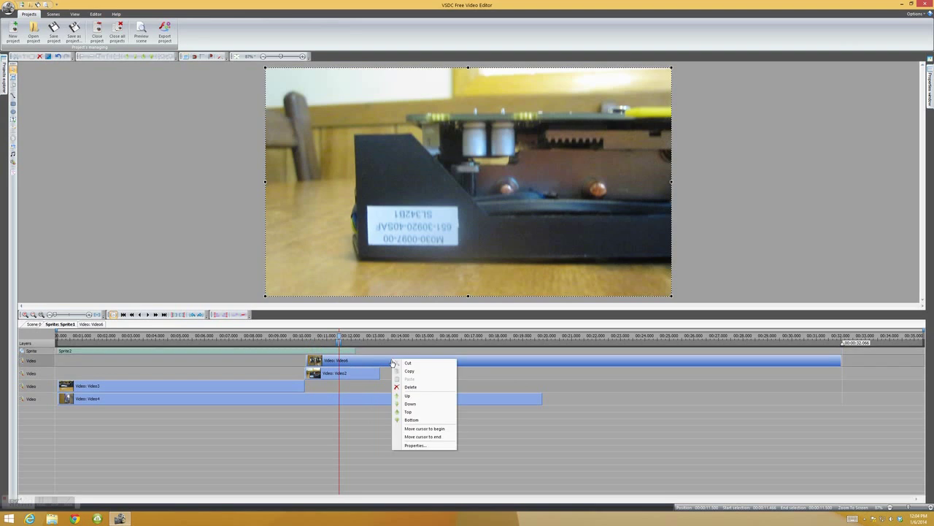
{"action": "left_click", "coordinate": [410, 404]}
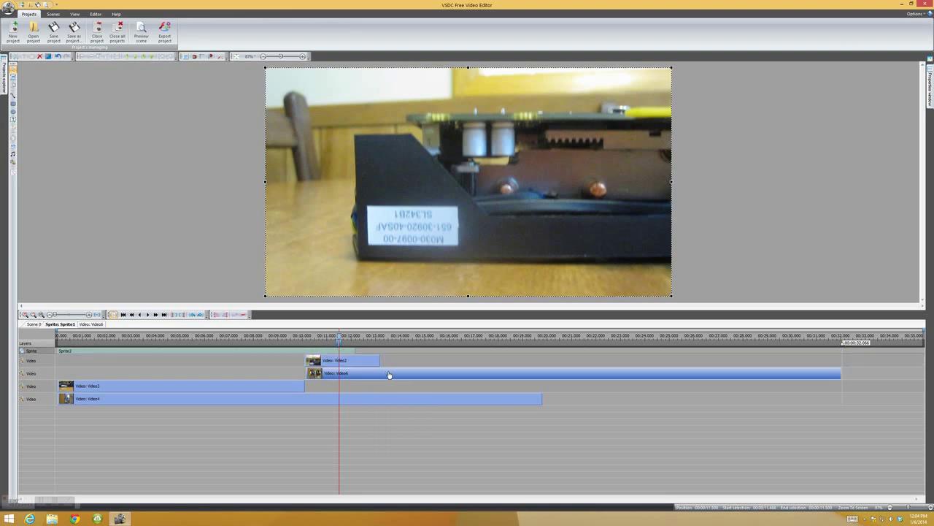
{"action": "right_click", "coordinate": [389, 374]}
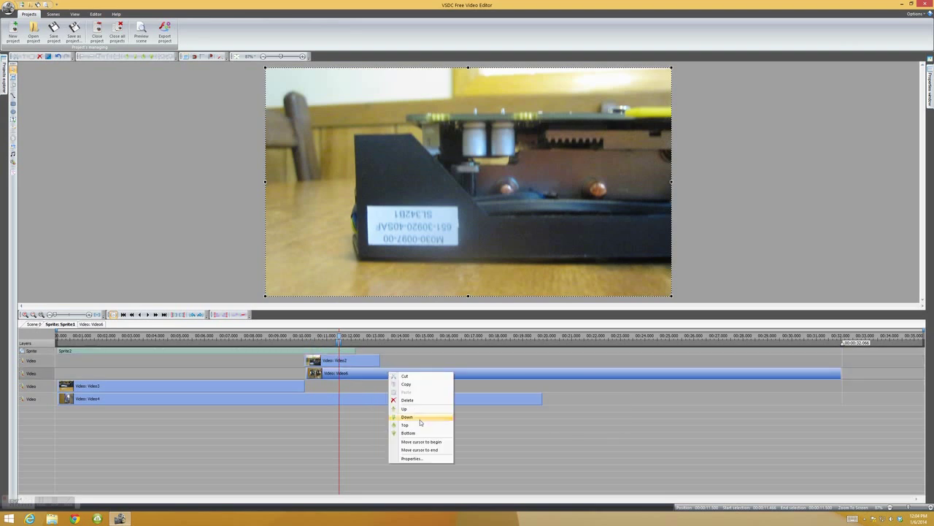
{"action": "left_click", "coordinate": [412, 418]}
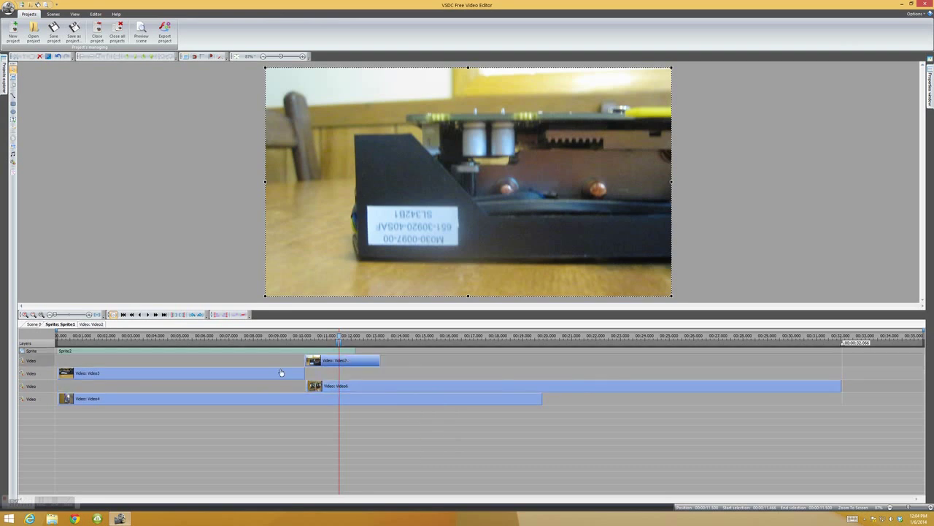
Examine the frame at several points along the timeline with Video3 and Video4 selected
{"action": "left_click", "coordinate": [252, 380]}
{"action": "left_click", "coordinate": [252, 336]}
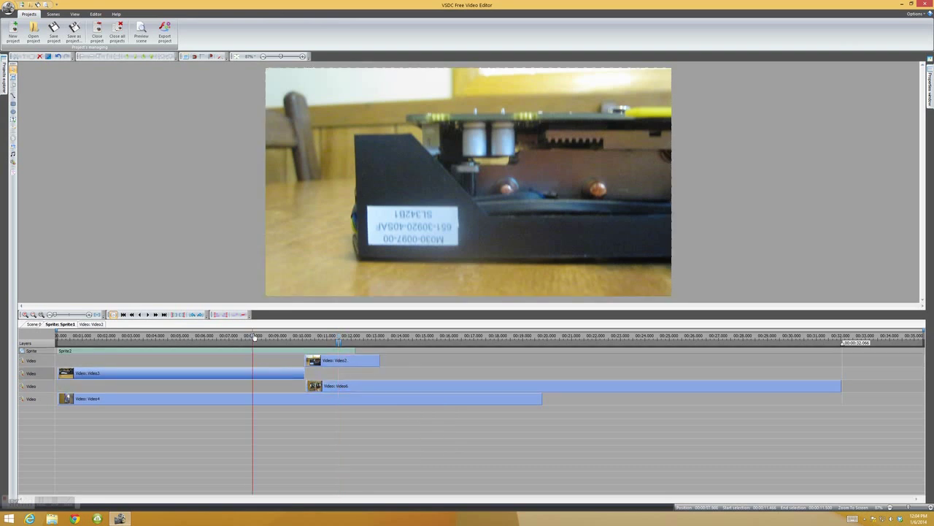
{"action": "left_click", "coordinate": [210, 336]}
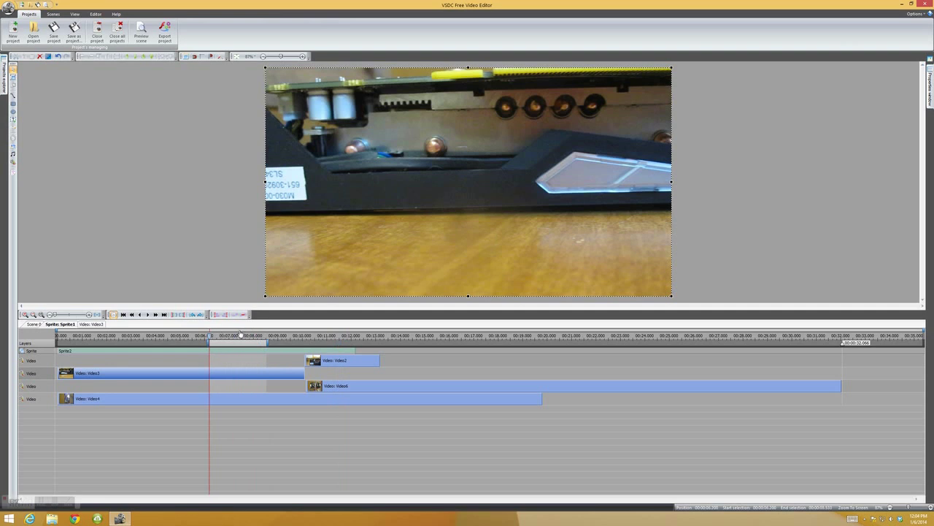
{"action": "left_click", "coordinate": [238, 336]}
{"action": "left_click_drag", "start_coordinate": [255, 337], "coordinate": [315, 337]}
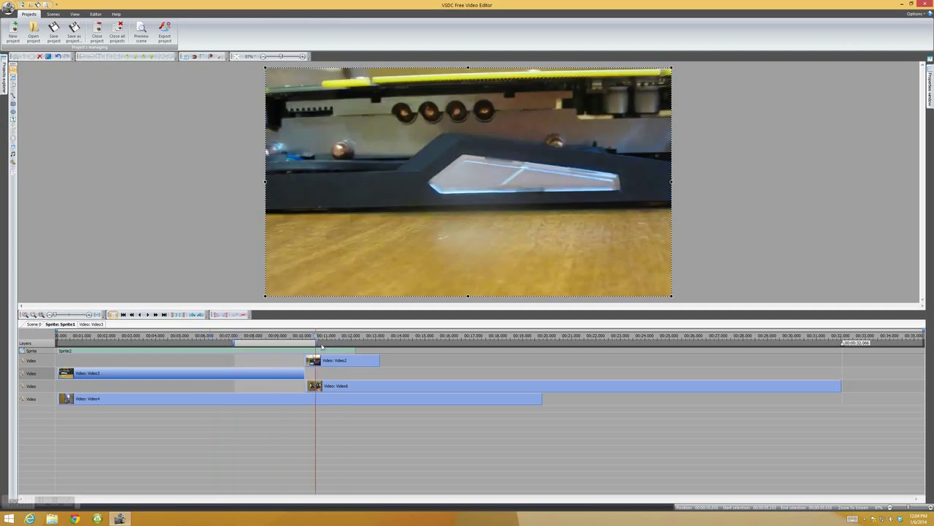
{"action": "left_click", "coordinate": [235, 396]}
{"action": "left_click", "coordinate": [342, 339]}
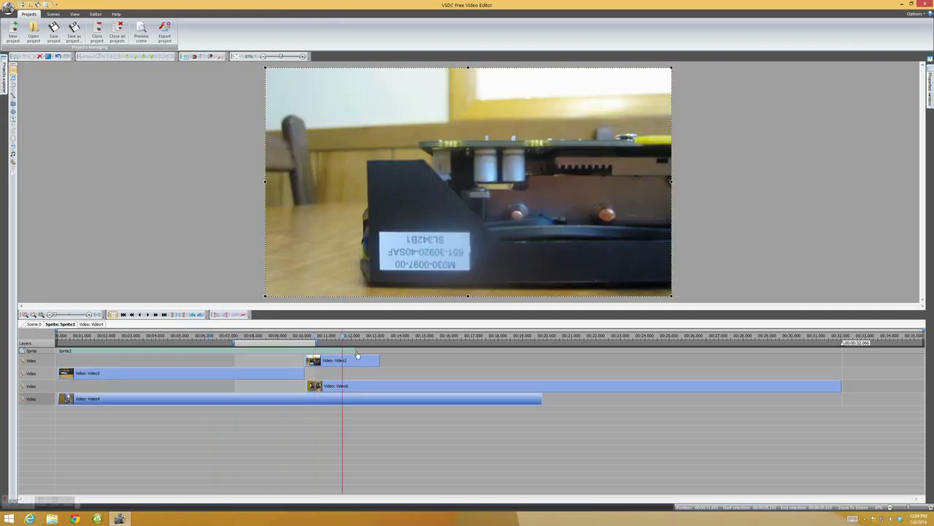
{"action": "left_click", "coordinate": [398, 340]}
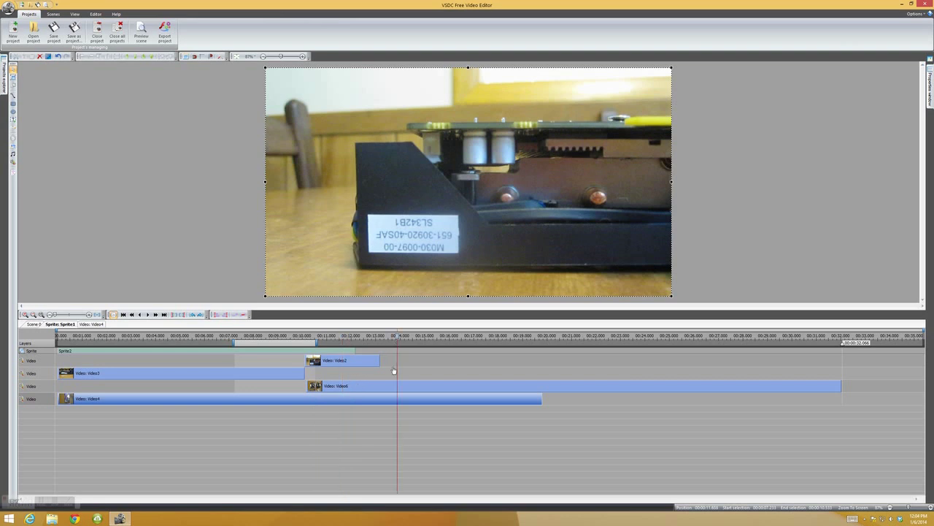
Move Video6 to start right after Video2 at 00:00:13.200 and set its audio track to not use audio
{"action": "left_click_drag", "start_coordinate": [376, 386], "coordinate": [449, 388]}
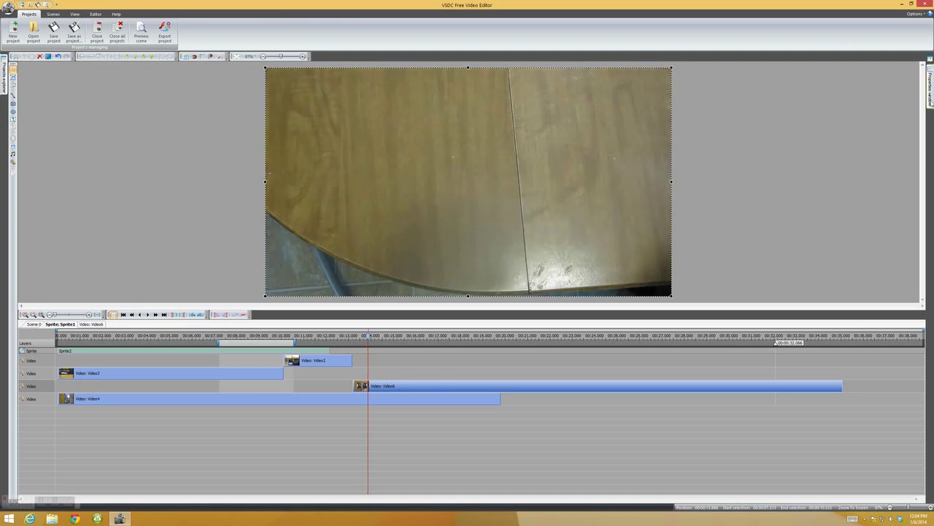
{"action": "left_click", "coordinate": [930, 102]}
{"action": "left_click", "coordinate": [911, 311]}
{"action": "left_click", "coordinate": [922, 310]}
{"action": "left_click", "coordinate": [902, 317]}
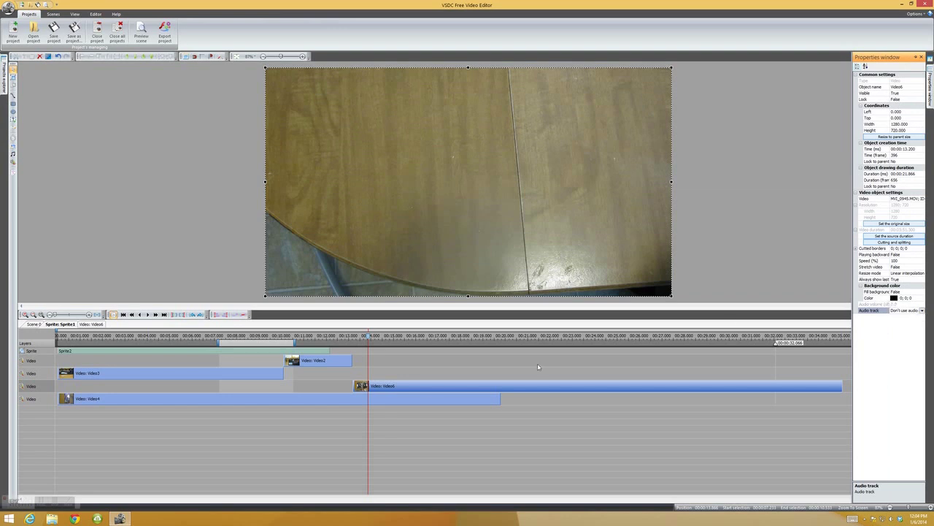
Trim Video6's end to line up with Video4's end, shorten the scene to 00:00:19.800, and check points within the trimmed clip
{"action": "left_click", "coordinate": [458, 336]}
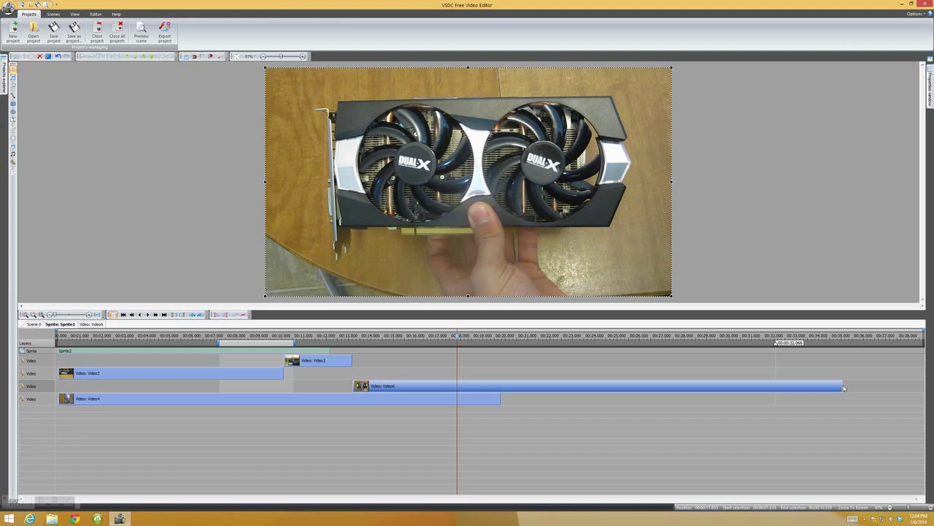
{"action": "left_click_drag", "start_coordinate": [843, 385], "coordinate": [502, 400]}
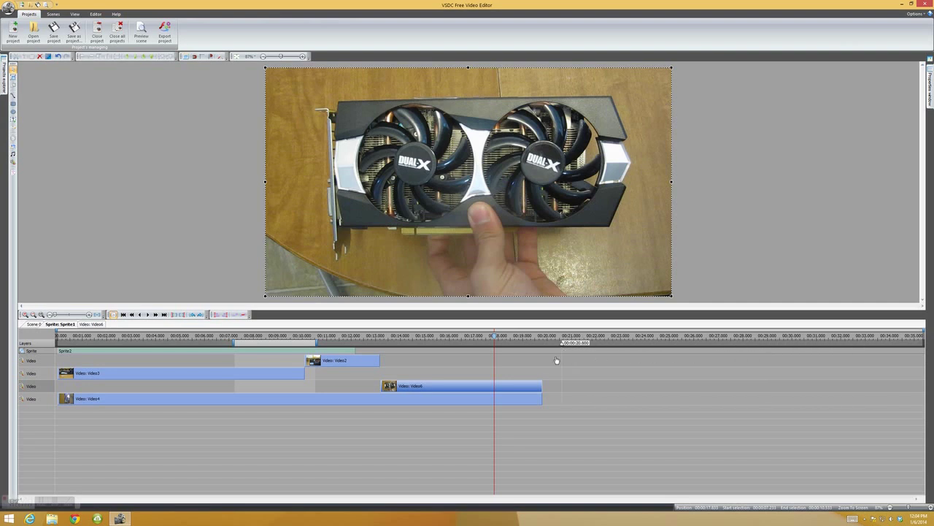
{"action": "scroll", "coordinate": [543, 360], "scroll_direction": "up", "scroll_amount": 1}
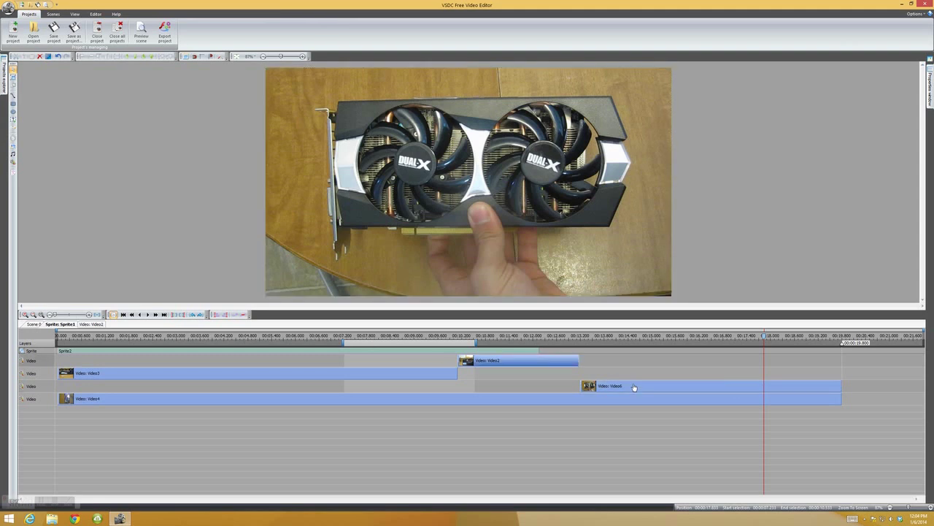
{"action": "left_click", "coordinate": [635, 337]}
{"action": "left_click", "coordinate": [693, 338]}
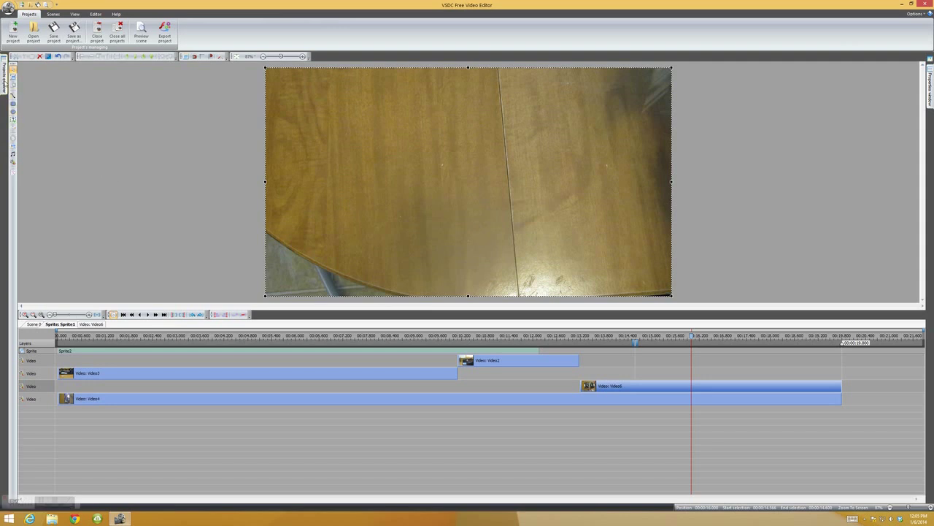
{"action": "left_click", "coordinate": [177, 130]}
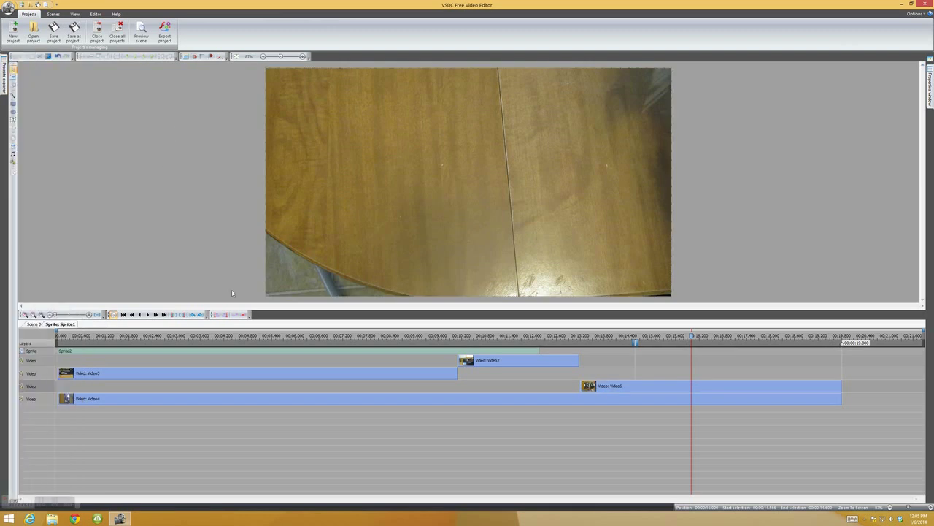
{"action": "left_click", "coordinate": [12, 148]}
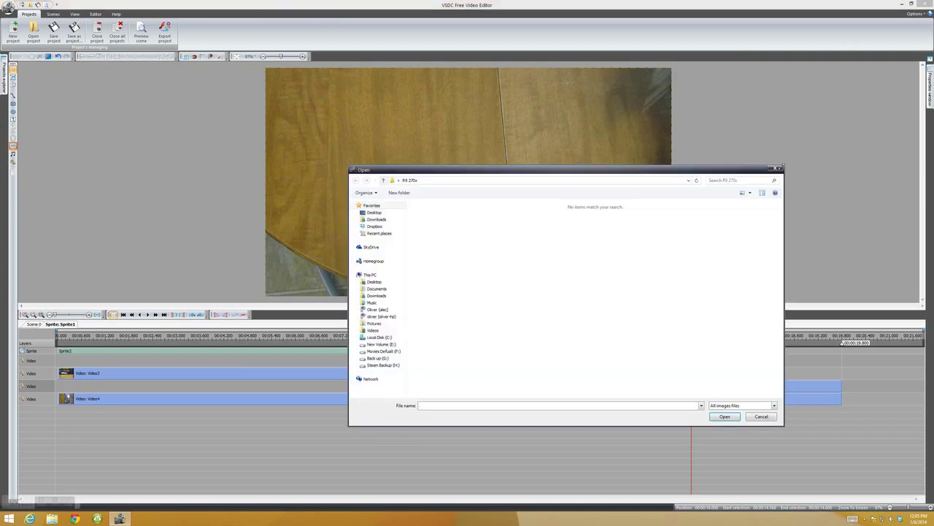
{"action": "left_click", "coordinate": [761, 416]}
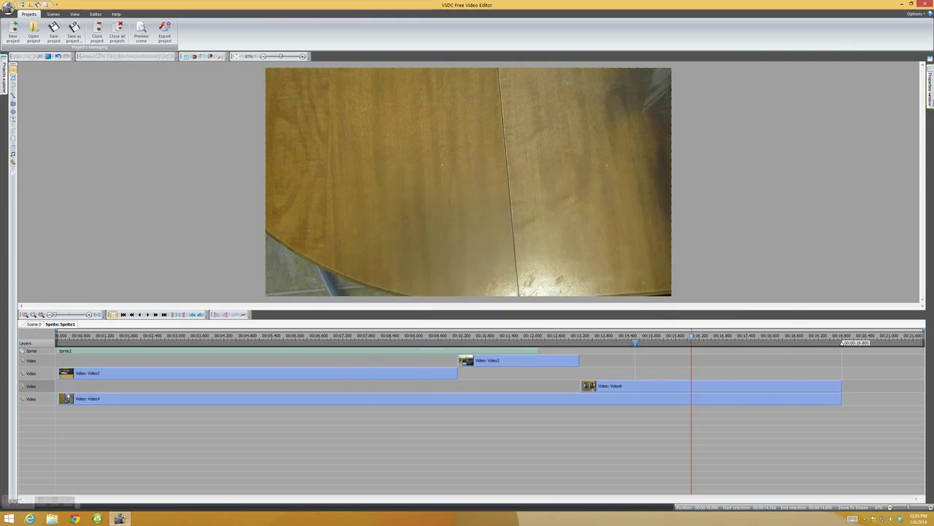
Add the image "R9 270 benchmark" from Documents to the project's image resources and place it over the frame at about 598 by 289
{"action": "mouse_move", "coordinate": [930, 62]}
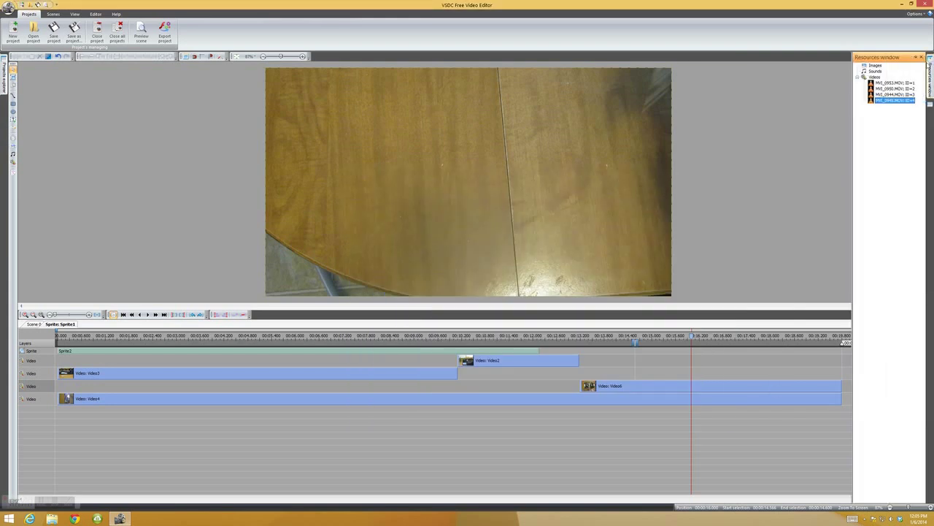
{"action": "left_click", "coordinate": [875, 66]}
{"action": "right_click", "coordinate": [876, 66]}
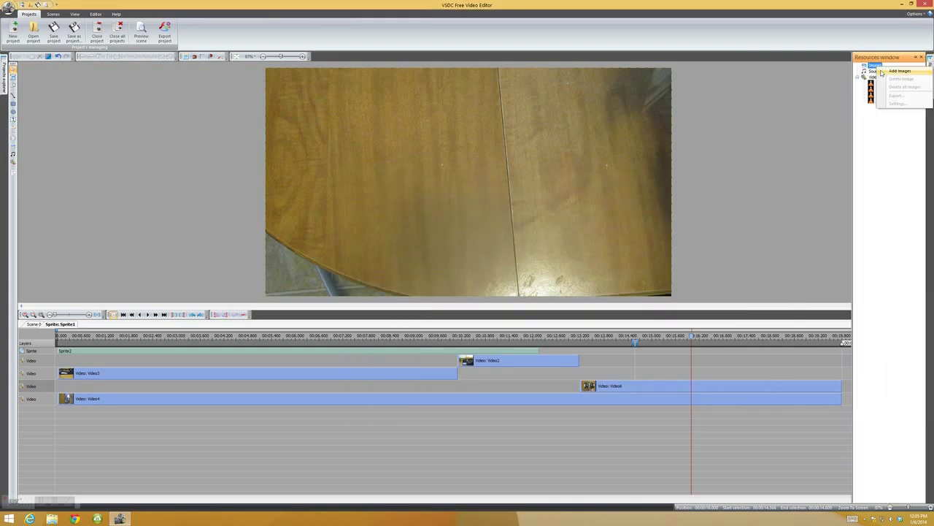
{"action": "left_click", "coordinate": [883, 73]}
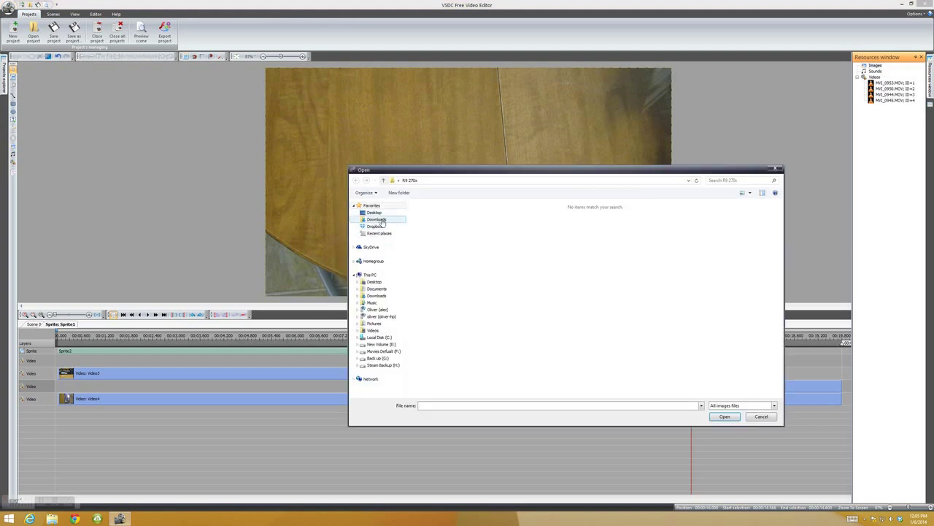
{"action": "left_click", "coordinate": [378, 289]}
{"action": "scroll", "coordinate": [519, 343], "scroll_direction": "down", "scroll_amount": 10}
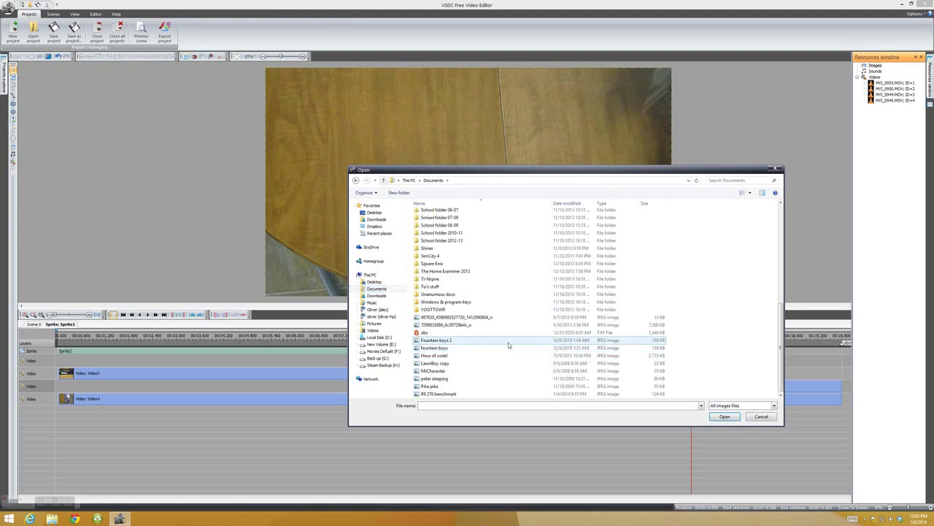
{"action": "double_click", "coordinate": [475, 389]}
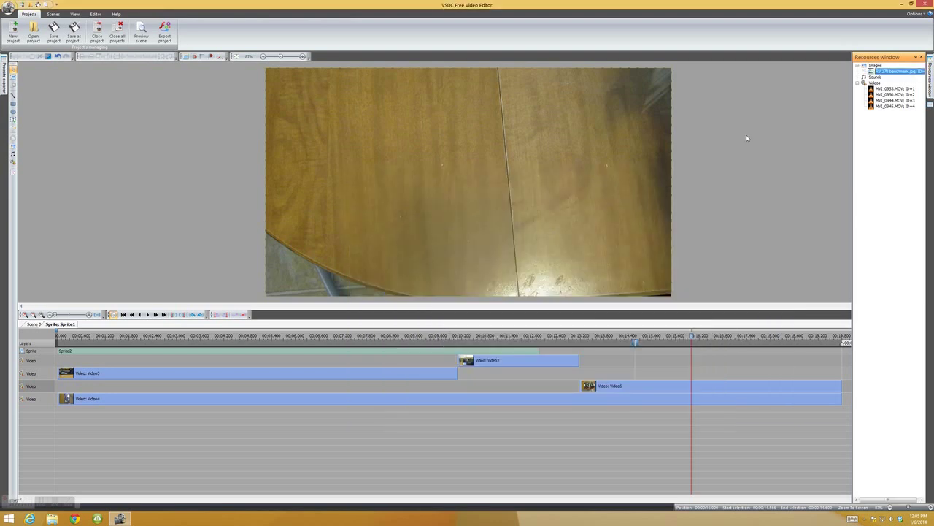
{"action": "left_click", "coordinate": [887, 73]}
{"action": "left_click_drag", "start_coordinate": [391, 151], "coordinate": [621, 269]}
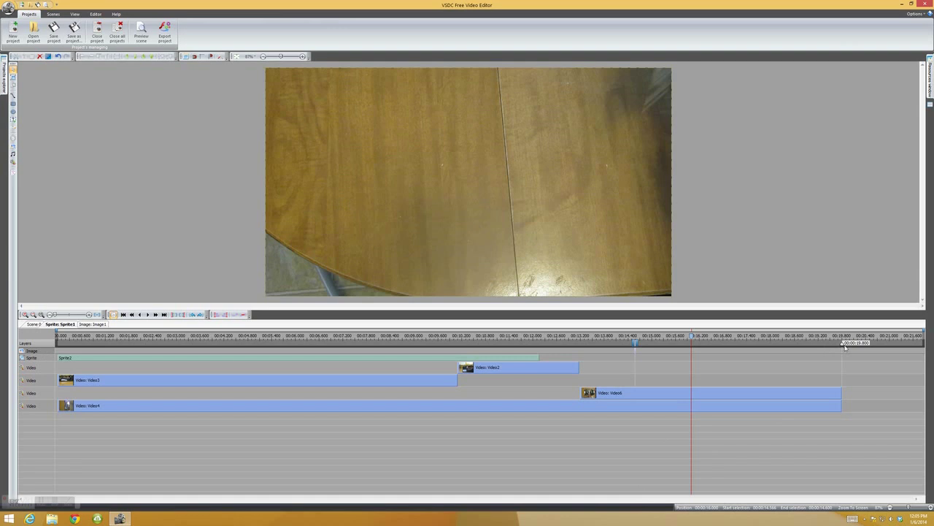
Try longer scene lengths up to 00:00:24.066, and return the scene's end to 00:00:19.800
{"action": "left_click_drag", "start_coordinate": [845, 348], "coordinate": [846, 353]}
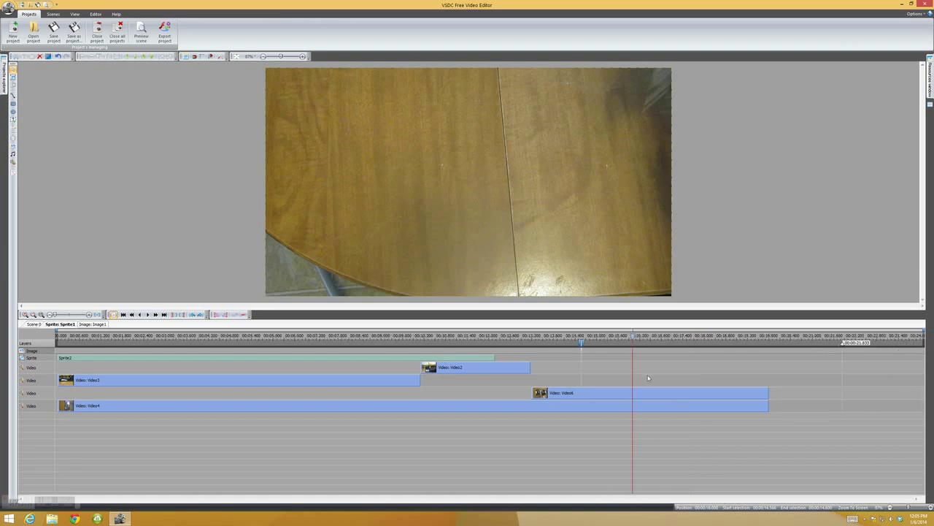
{"action": "mouse_move", "coordinate": [861, 346]}
{"action": "left_mouse_down"}
{"action": "mouse_move", "coordinate": [931, 352]}
{"action": "mouse_move", "coordinate": [917, 354]}
{"action": "left_mouse_up"}
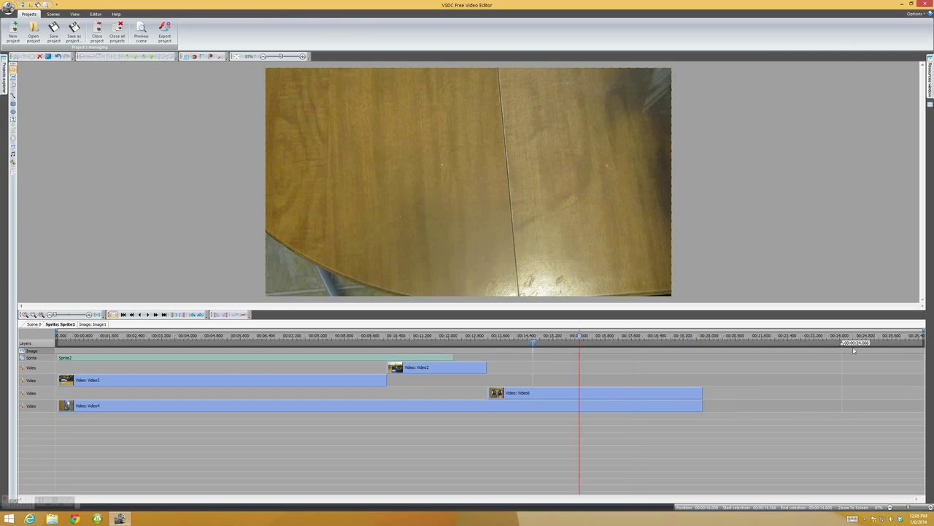
{"action": "left_click_drag", "start_coordinate": [844, 348], "coordinate": [796, 348]}
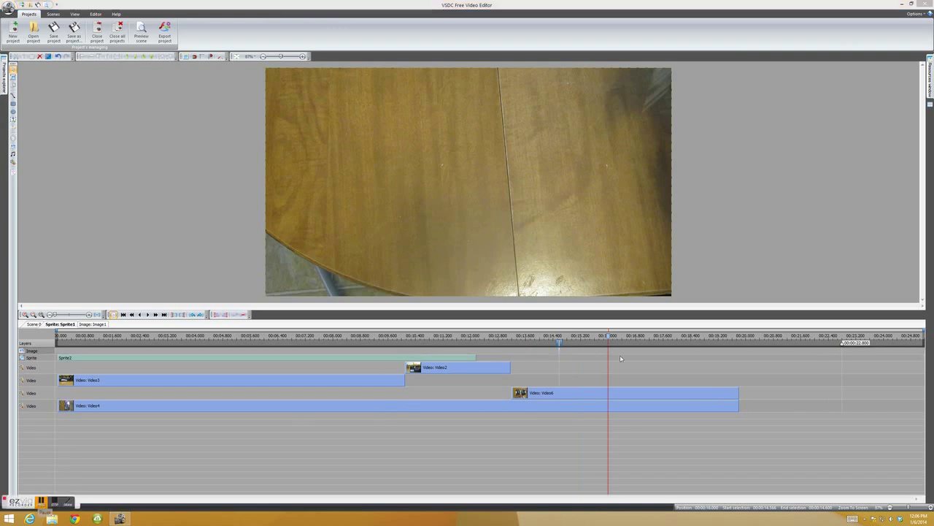
{"action": "left_click_drag", "start_coordinate": [603, 342], "coordinate": [565, 342]}
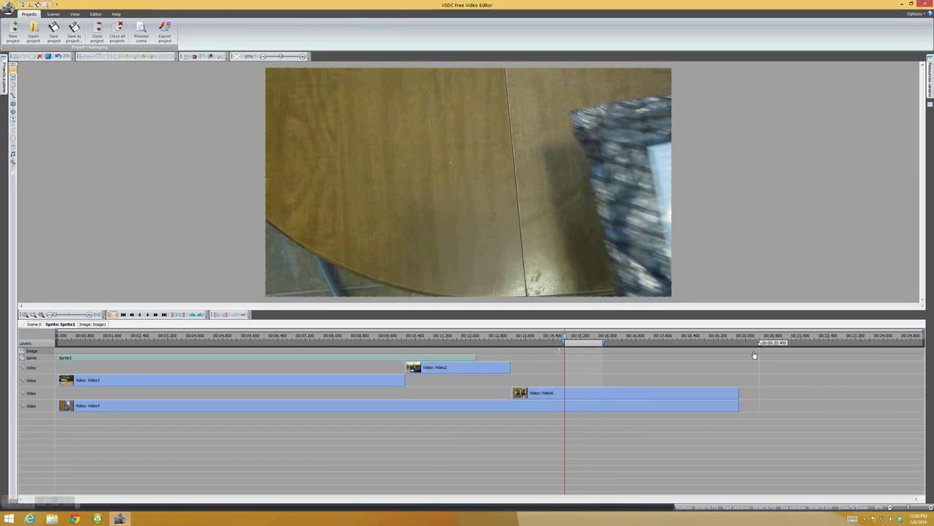
{"action": "scroll", "coordinate": [740, 355], "scroll_direction": "up", "scroll_amount": 1}
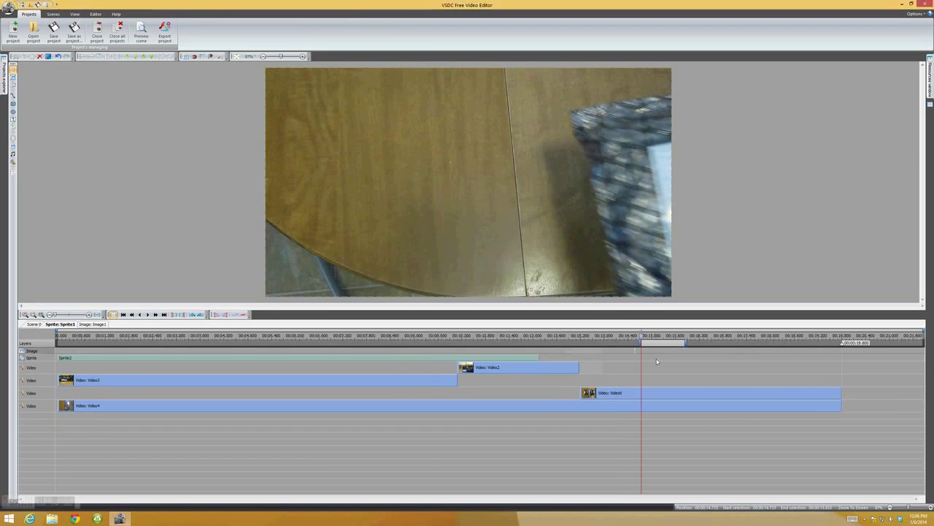
Stretch Image1's start back to 00:00:13.266 for a duration of 00:00:01.333 and place the playhead over it
{"action": "left_click_drag", "start_coordinate": [635, 350], "coordinate": [592, 356]}
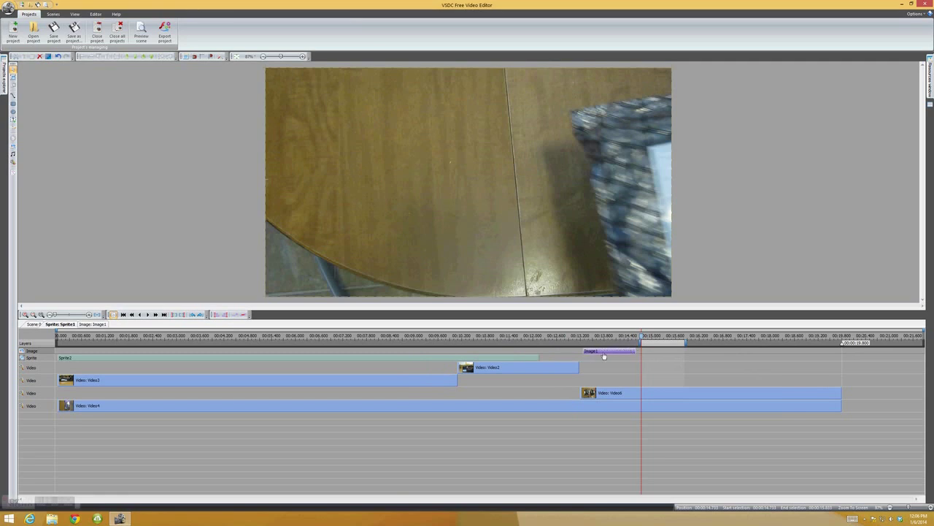
{"action": "left_click", "coordinate": [598, 337]}
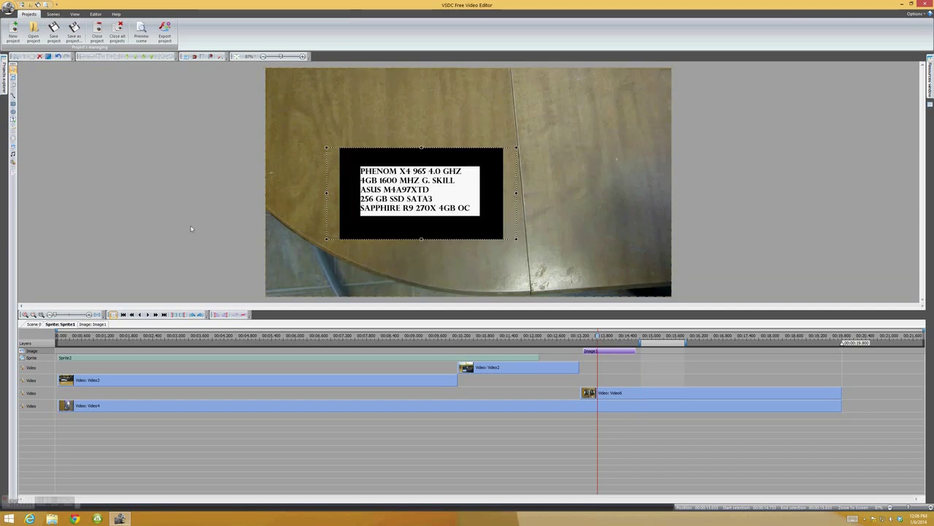
{"action": "left_click", "coordinate": [122, 161]}
Resize Image1 to its parent's size so it fills the frame, and deselect it
{"action": "left_click", "coordinate": [434, 199]}
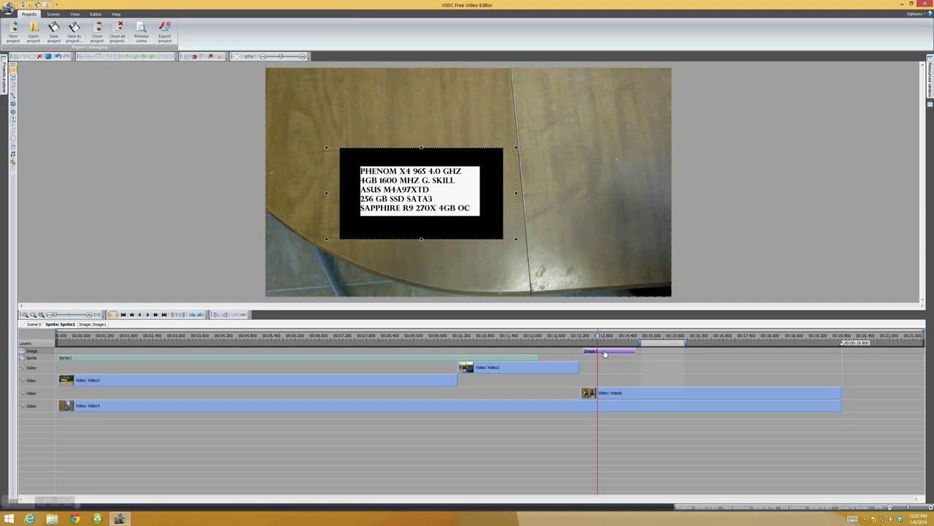
{"action": "mouse_move", "coordinate": [929, 104]}
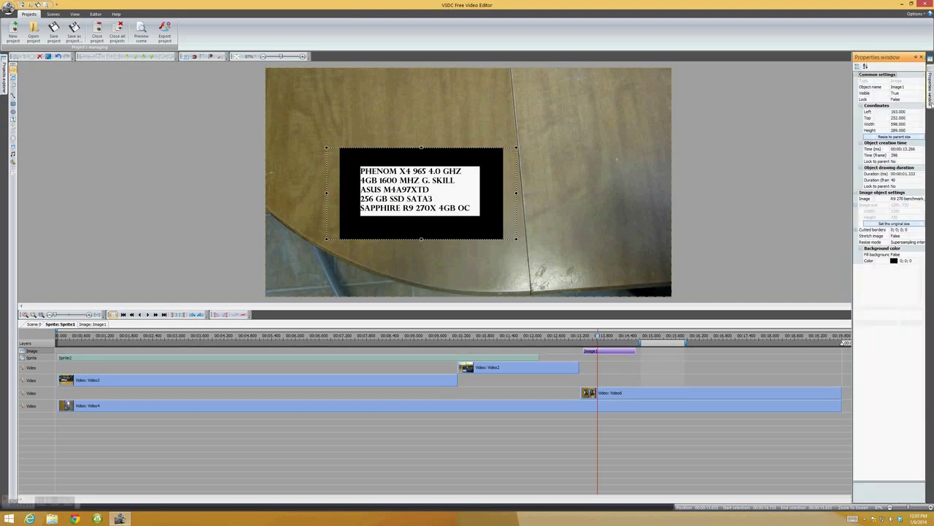
{"action": "left_click", "coordinate": [897, 137]}
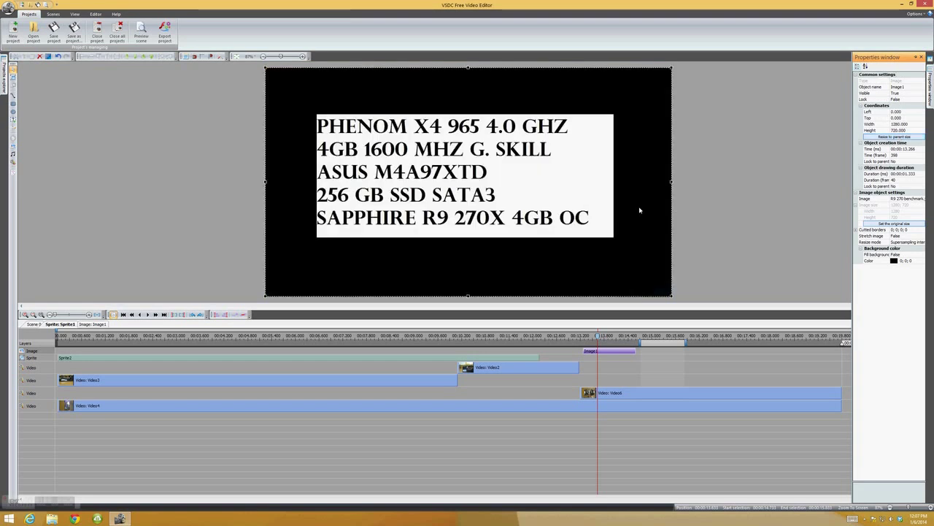
{"action": "left_click", "coordinate": [736, 188]}
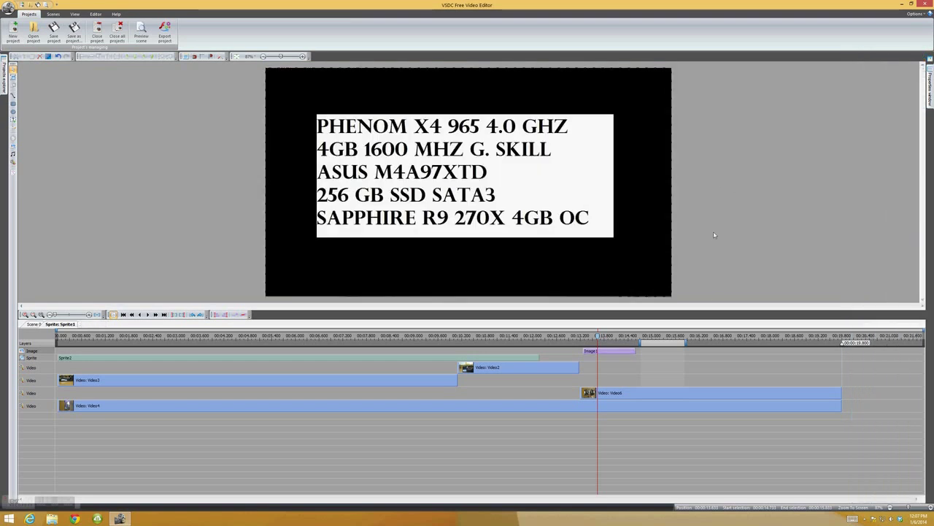
Move Image1 along its layer so it ends with Video6 at 00:00:19.800, and check the frame at points within it
{"action": "left_click", "coordinate": [607, 337]}
{"action": "left_click_drag", "start_coordinate": [609, 352], "coordinate": [815, 354]}
{"action": "left_click_drag", "start_coordinate": [815, 354], "coordinate": [814, 350]}
{"action": "left_click", "coordinate": [798, 335]}
{"action": "left_click", "coordinate": [827, 337]}
{"action": "left_click", "coordinate": [801, 338]}
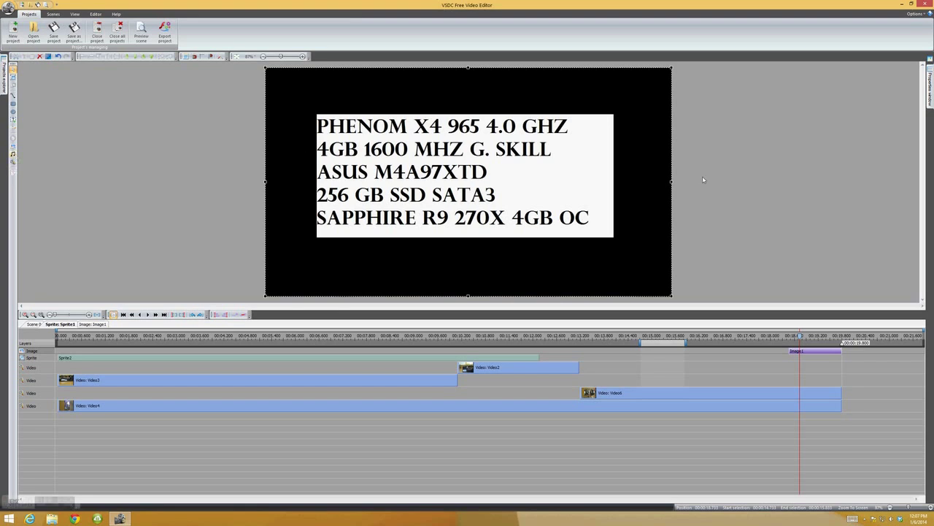
Import Beautiful One.mp3 from the Music folder into the project's sounds and add it to the sprite as a sound object
{"action": "mouse_move", "coordinate": [930, 63]}
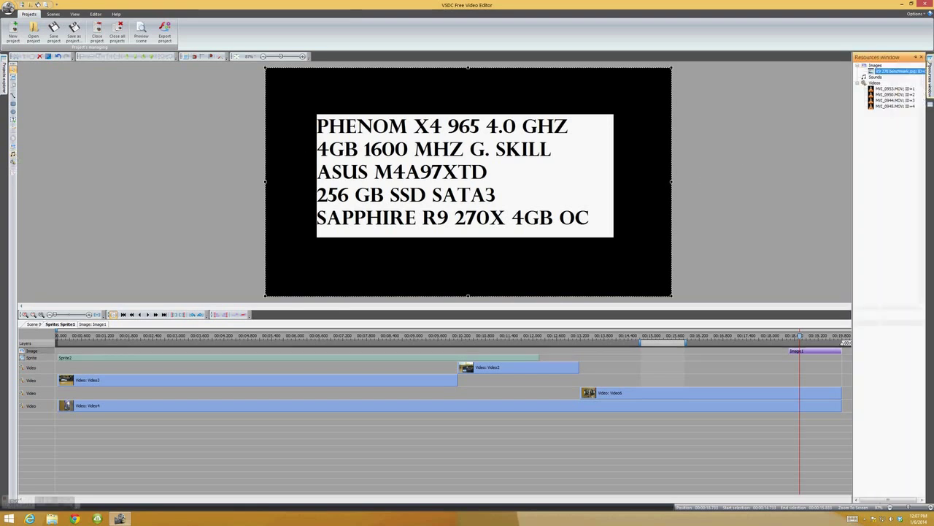
{"action": "right_click", "coordinate": [877, 76]}
{"action": "left_click", "coordinate": [885, 81]}
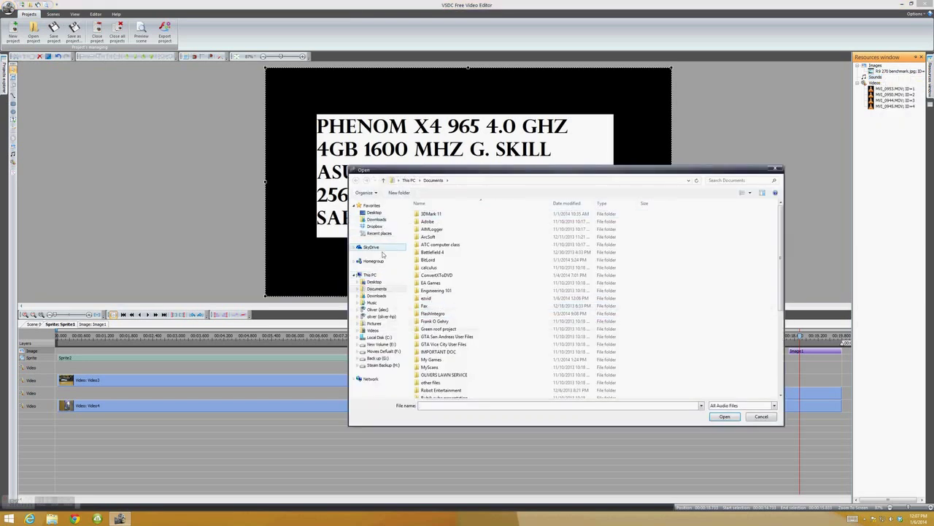
{"action": "left_click", "coordinate": [373, 302]}
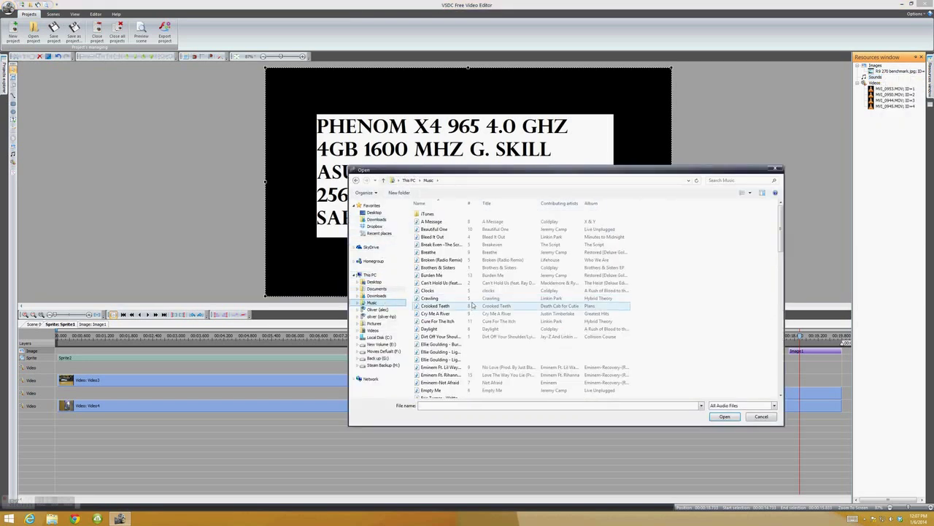
{"action": "double_click", "coordinate": [441, 229]}
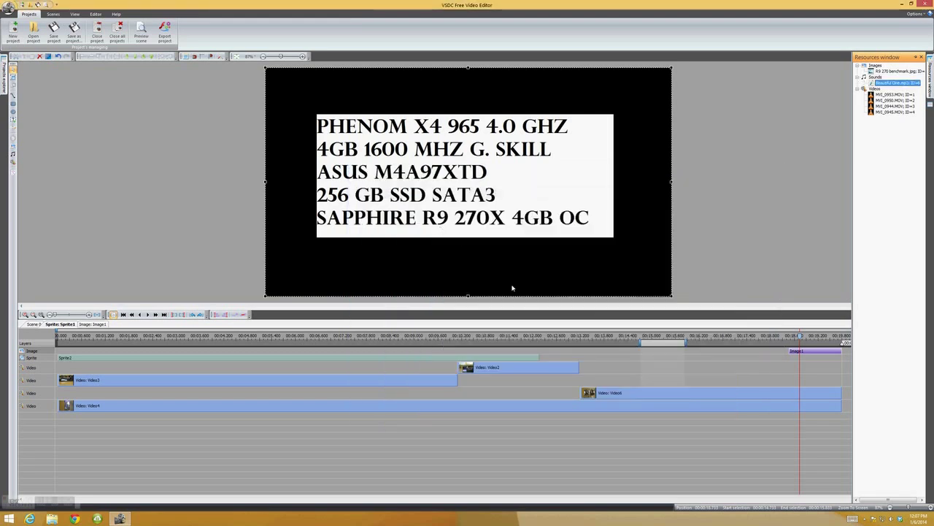
{"action": "left_click", "coordinate": [360, 280]}
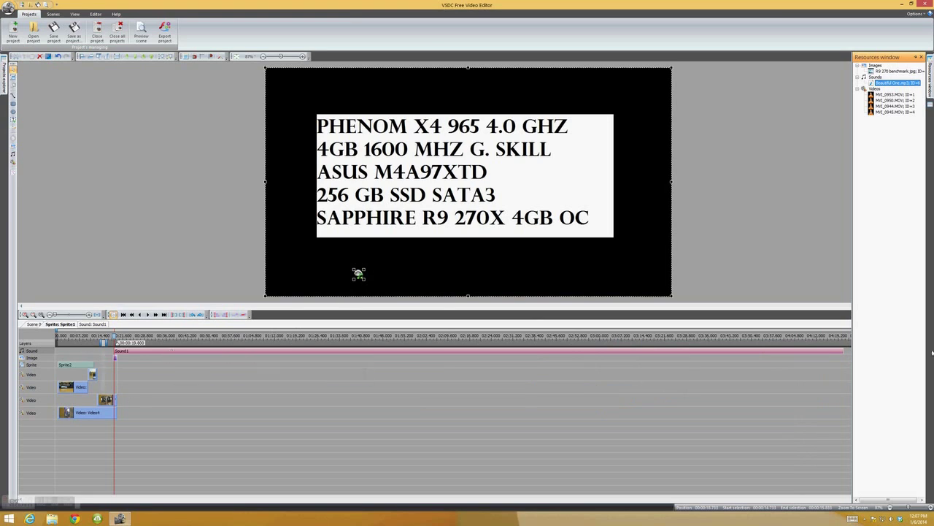
Move Sound1 to the start of the timeline and shorten it to end with Video6 at 00:00:19.800
{"action": "left_click_drag", "start_coordinate": [845, 352], "coordinate": [193, 353]}
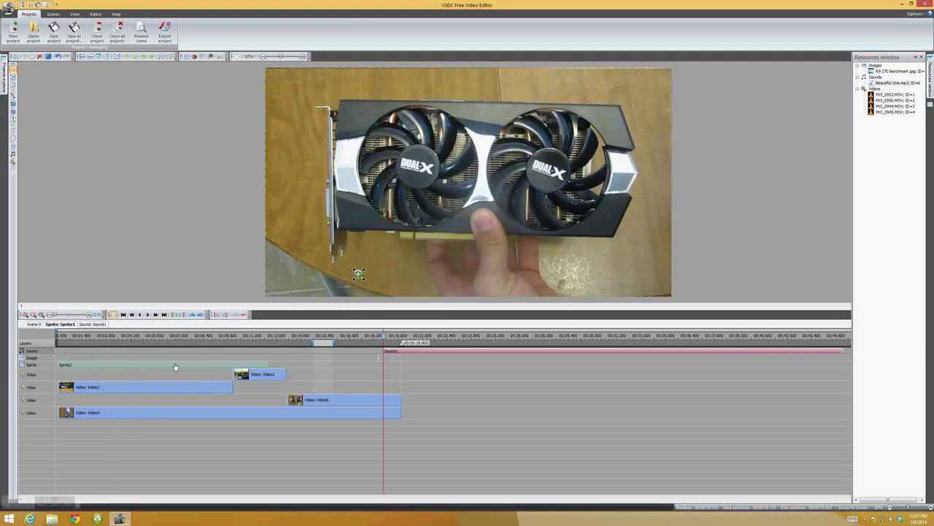
{"action": "right_click", "coordinate": [459, 351]}
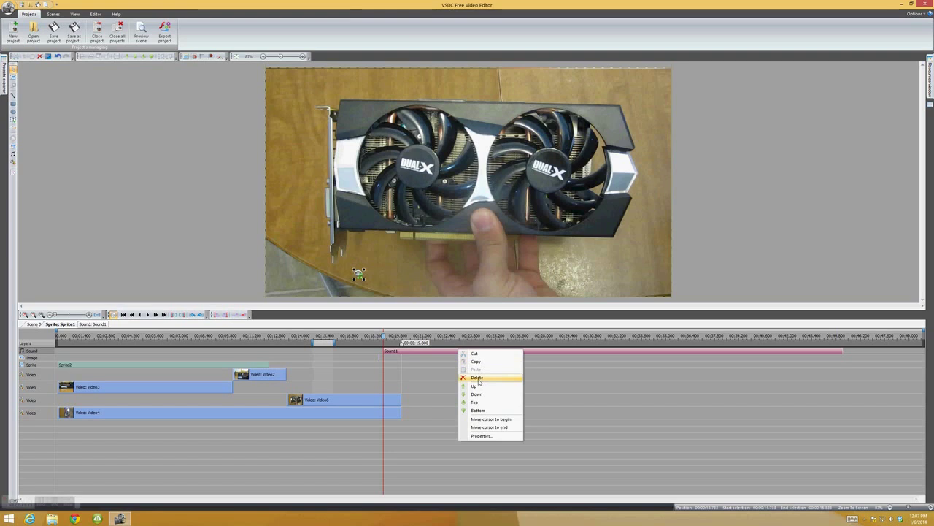
{"action": "left_click", "coordinate": [429, 352]}
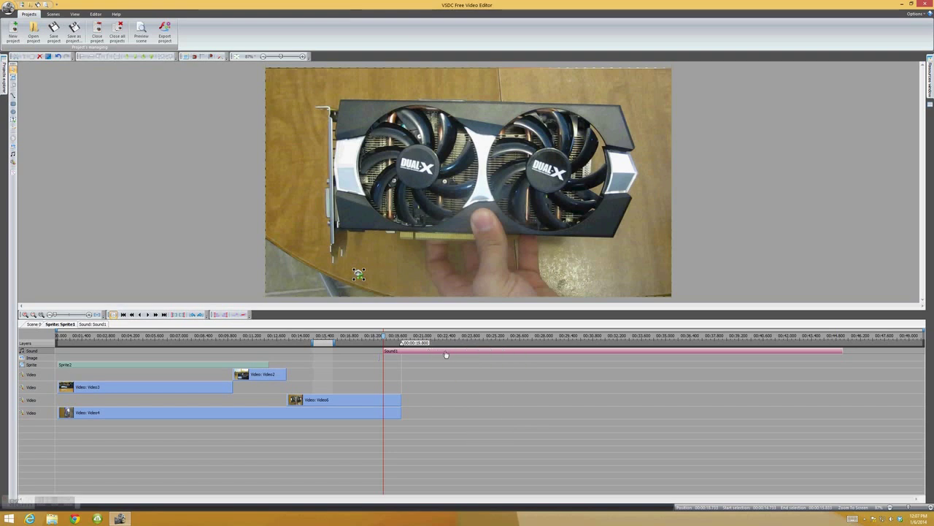
{"action": "left_click_drag", "start_coordinate": [445, 349], "coordinate": [121, 351]}
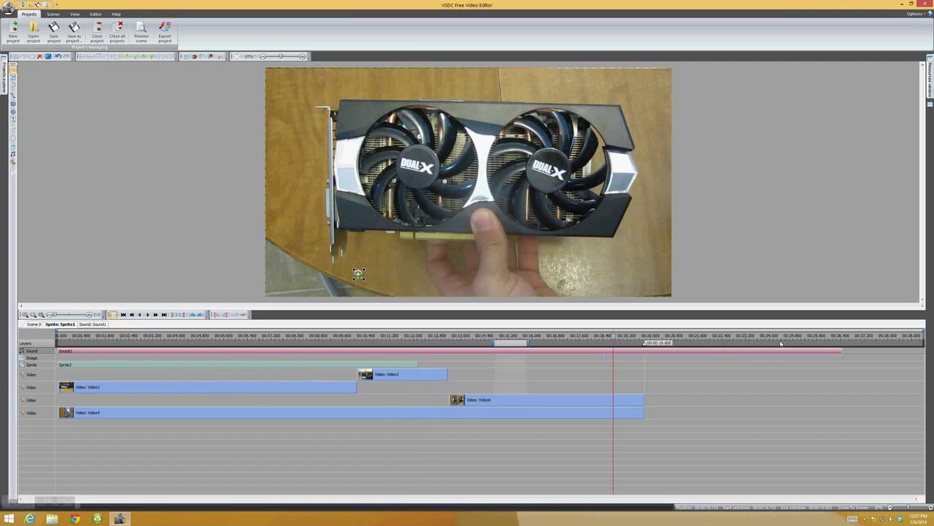
{"action": "left_click_drag", "start_coordinate": [839, 351], "coordinate": [643, 351]}
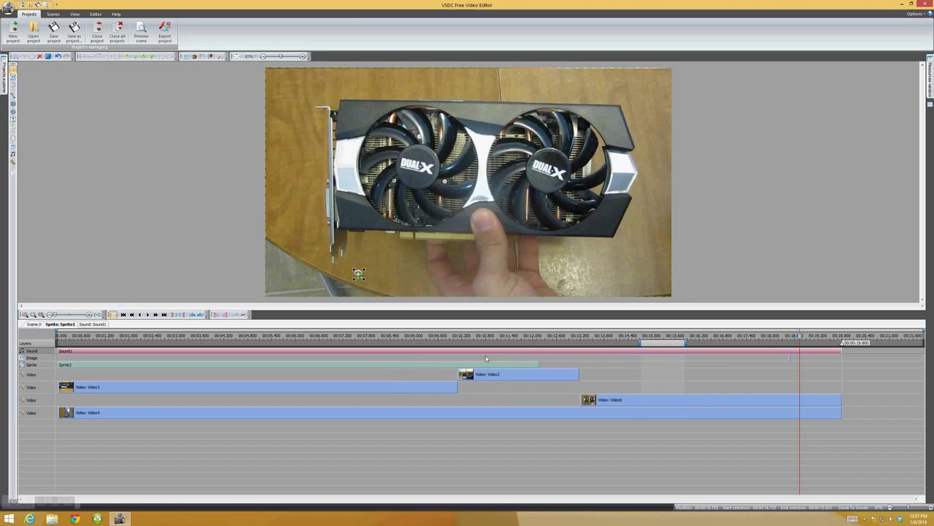
Open Sound1 for cutting and splitting, and play the audio from the beginning to the point where the cut should start
{"action": "right_click", "coordinate": [210, 353]}
{"action": "left_click", "coordinate": [205, 355]}
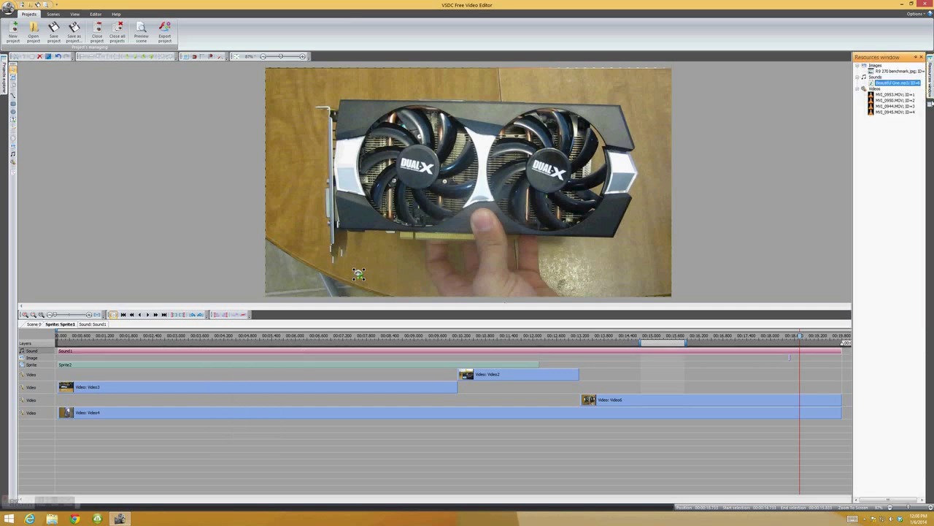
{"action": "mouse_move", "coordinate": [931, 104]}
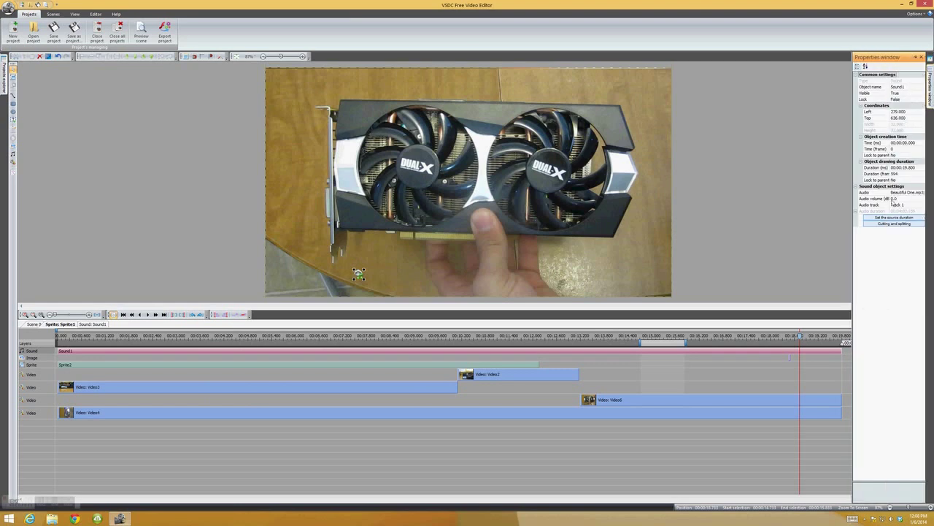
{"action": "left_click", "coordinate": [896, 225]}
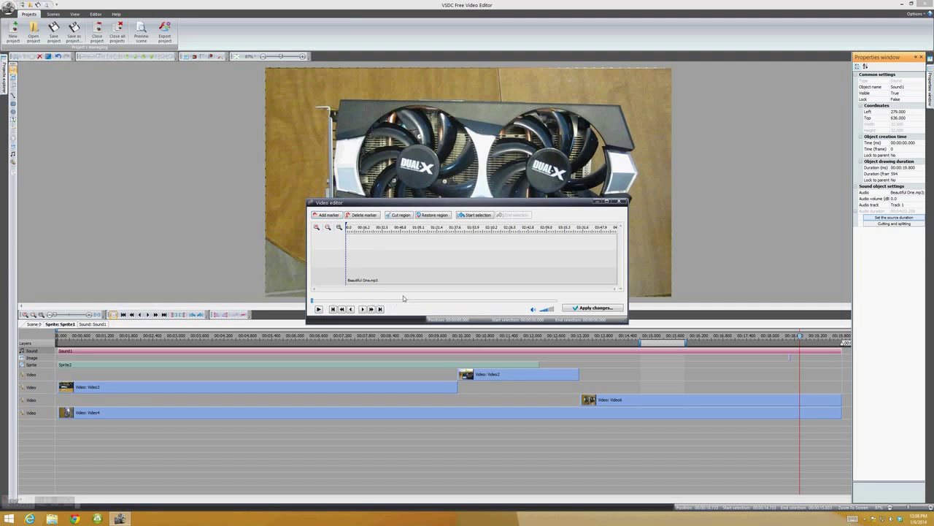
{"action": "left_click", "coordinate": [422, 229]}
{"action": "left_click", "coordinate": [493, 229]}
{"action": "left_click", "coordinate": [370, 229]}
{"action": "left_click", "coordinate": [318, 308]}
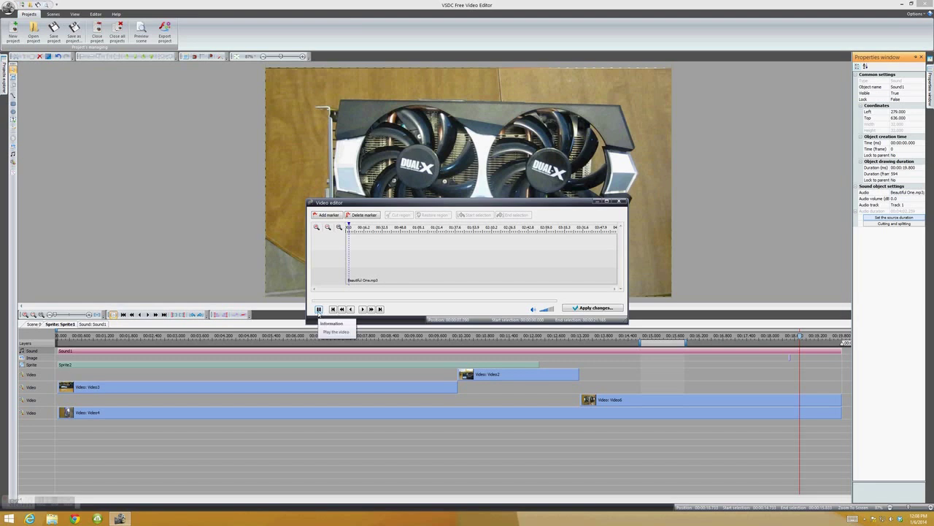
{"action": "left_click", "coordinate": [318, 309]}
Mark a short region near the beginning of Beautiful One.mp3 by playing to its end point, and cut that region
{"action": "left_click", "coordinate": [478, 214]}
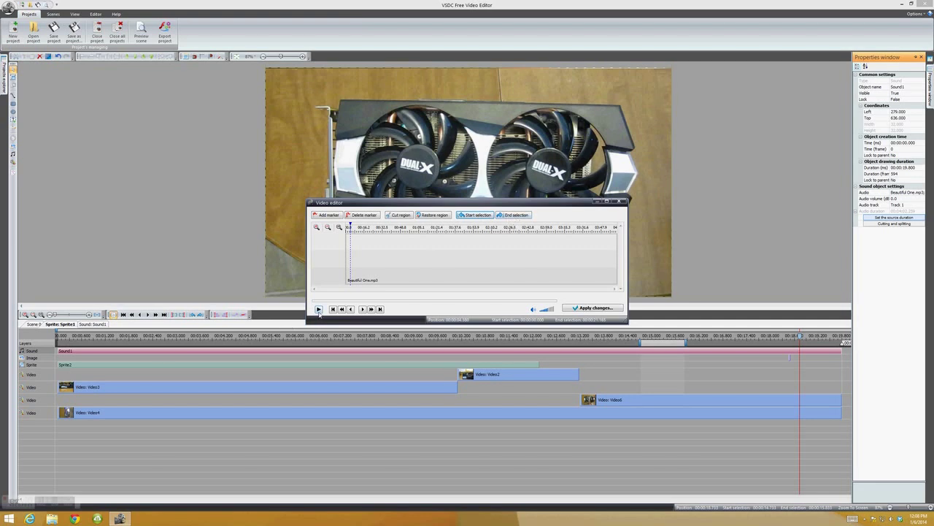
{"action": "left_click", "coordinate": [319, 310]}
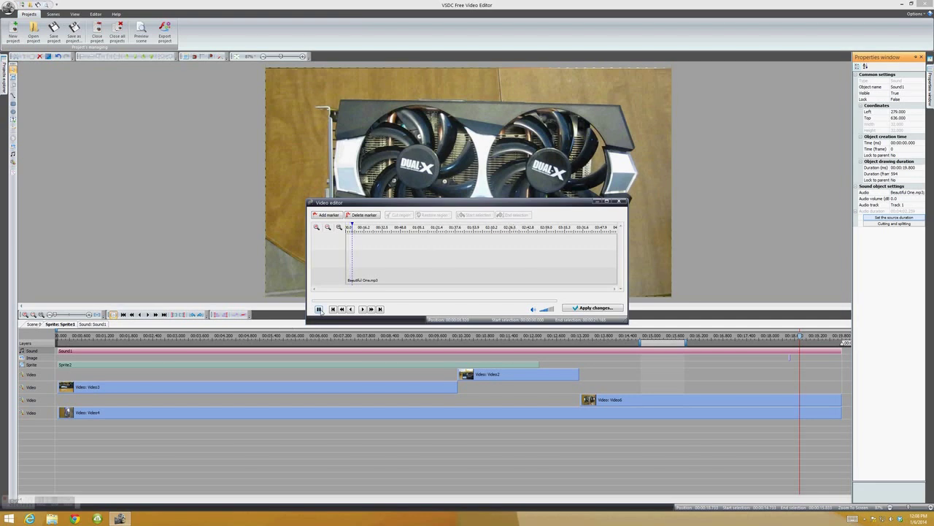
{"action": "left_click", "coordinate": [319, 309]}
{"action": "left_click", "coordinate": [514, 214]}
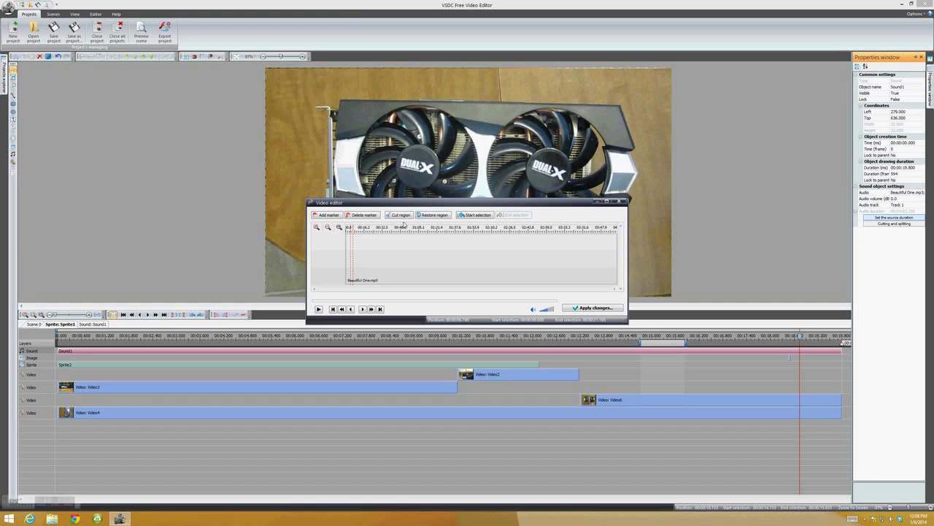
{"action": "left_click", "coordinate": [402, 215]}
Apply the audio cut with the object's duration updated, and shorten Sound1 to end at 00:00:19.800
{"action": "left_click", "coordinate": [574, 308]}
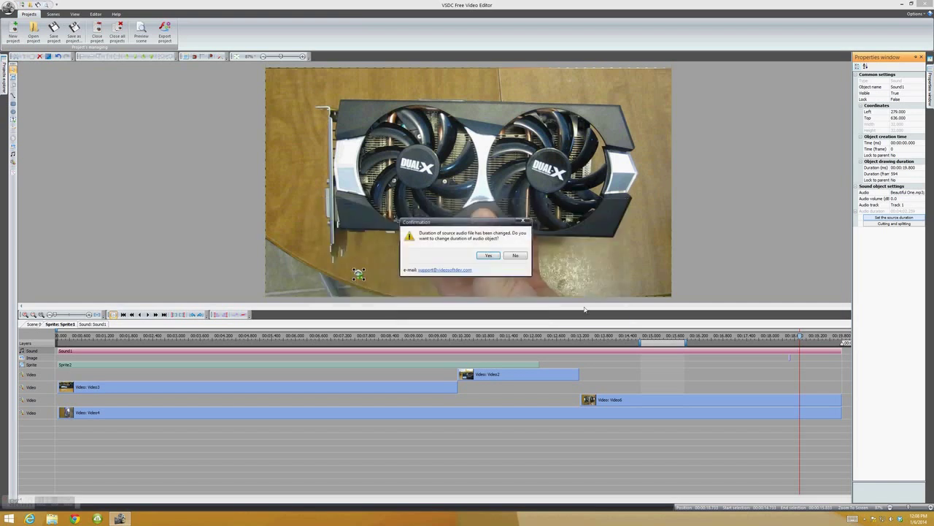
{"action": "left_click", "coordinate": [489, 256]}
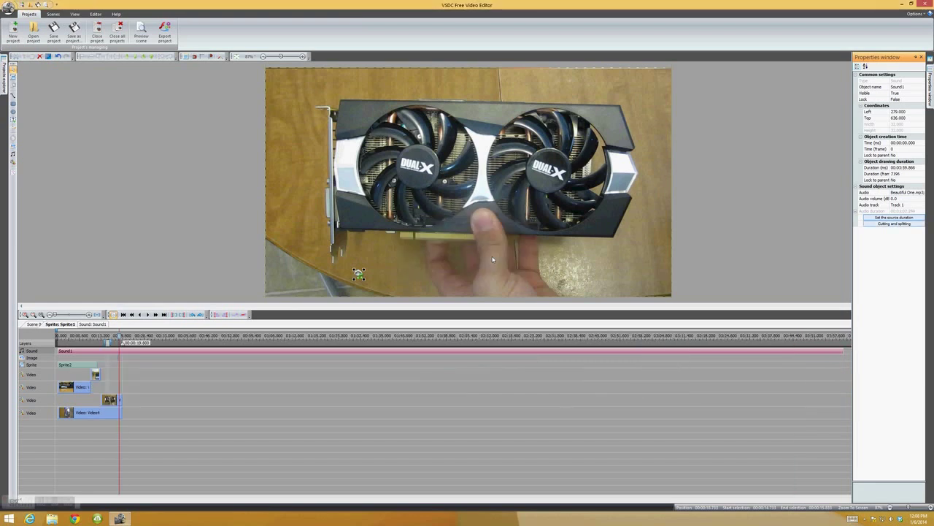
{"action": "left_click_drag", "start_coordinate": [843, 350], "coordinate": [119, 357]}
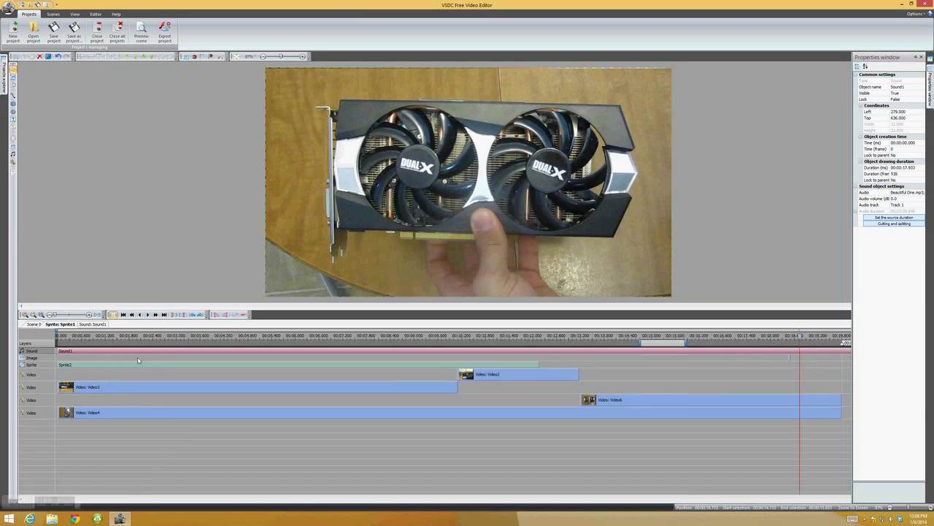
{"action": "left_click_drag", "start_coordinate": [845, 351], "coordinate": [768, 356]}
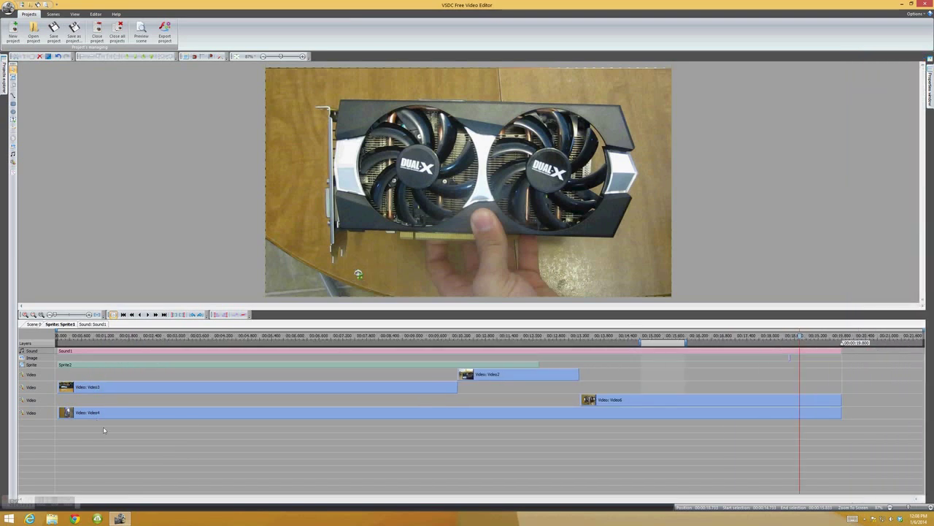
{"action": "left_click", "coordinate": [616, 402]}
{"action": "left_click", "coordinate": [537, 378]}
{"action": "left_click", "coordinate": [411, 389]}
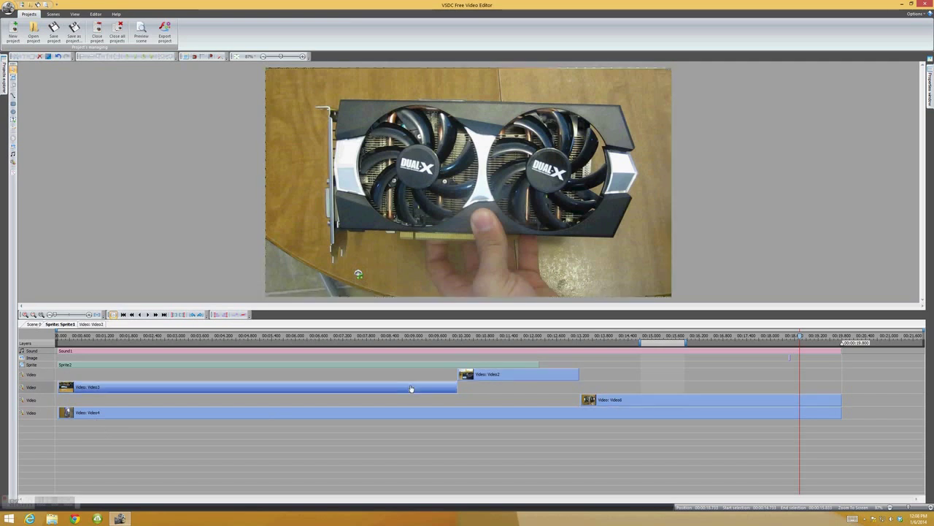
{"action": "left_click", "coordinate": [443, 413]}
{"action": "left_click", "coordinate": [602, 401]}
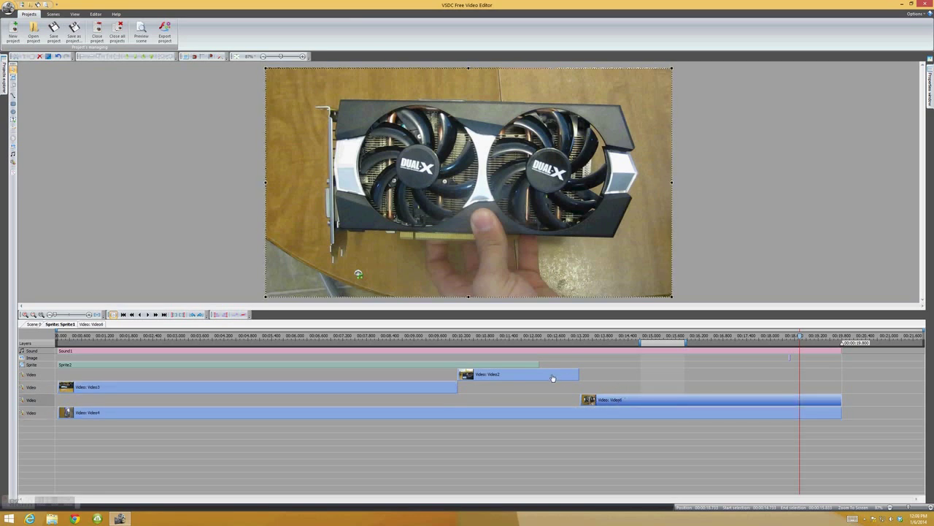
Stretch the collapsed Image1 on its layer so it ends with Video6 at 00:00:19.800, and deselect it
{"action": "left_click", "coordinate": [789, 357]}
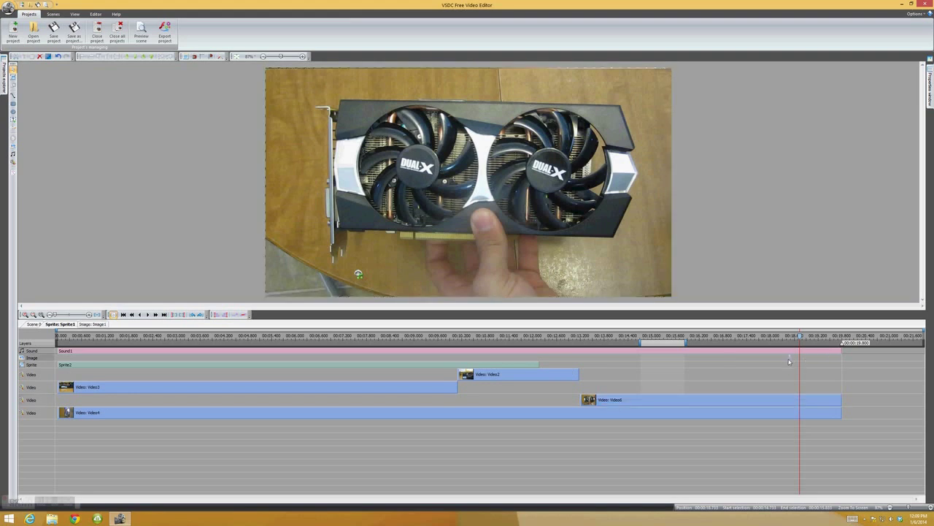
{"action": "left_click_drag", "start_coordinate": [790, 360], "coordinate": [816, 362]}
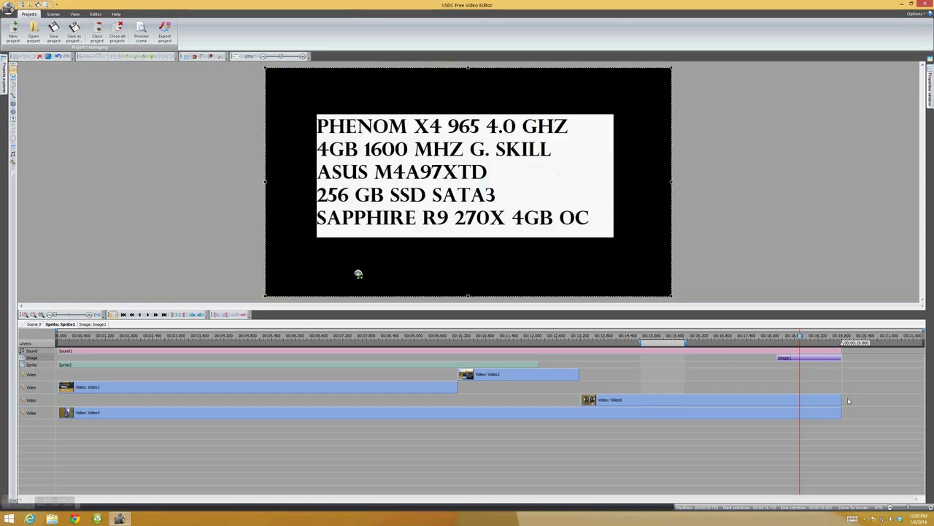
{"action": "left_click", "coordinate": [91, 158]}
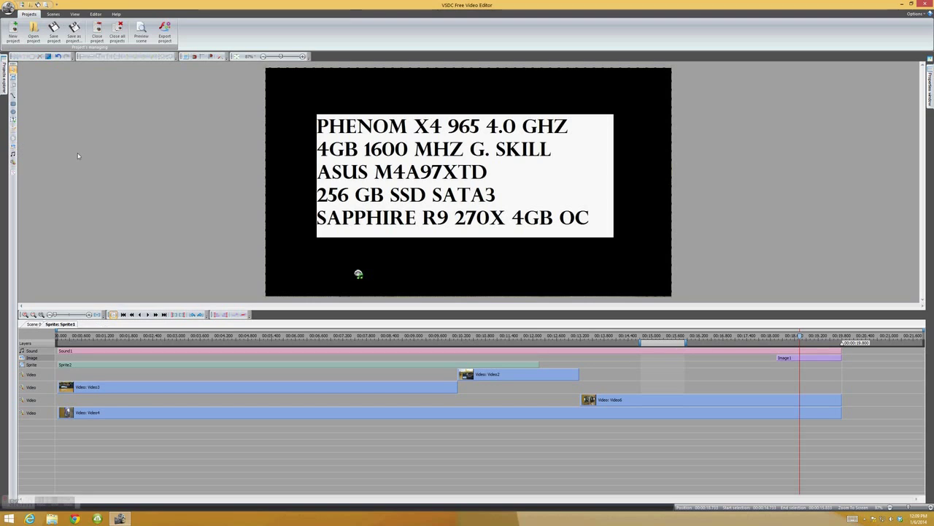
Set up the project export for PC as MOV with the Highest Available Quality profile, H.264 at 1200 kbps and MP3 at 192 kbps
{"action": "left_click", "coordinate": [51, 13]}
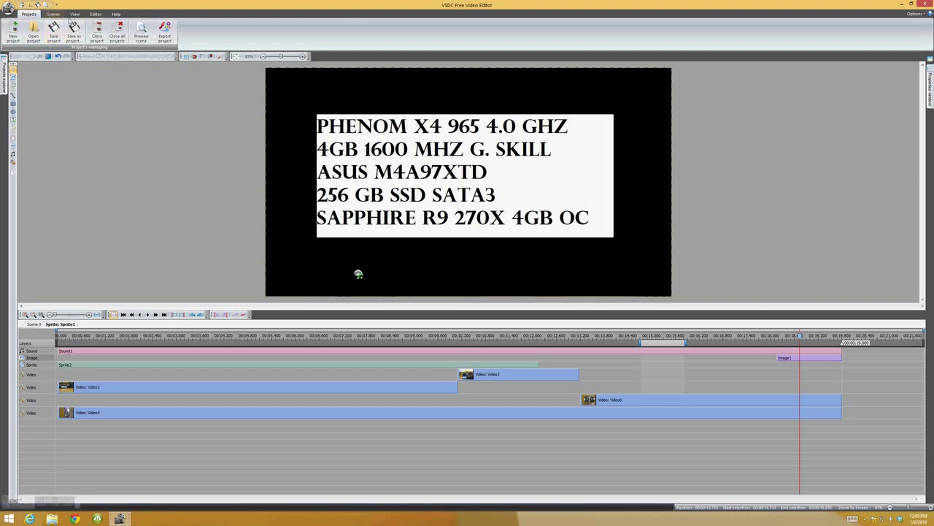
{"action": "left_click", "coordinate": [31, 14]}
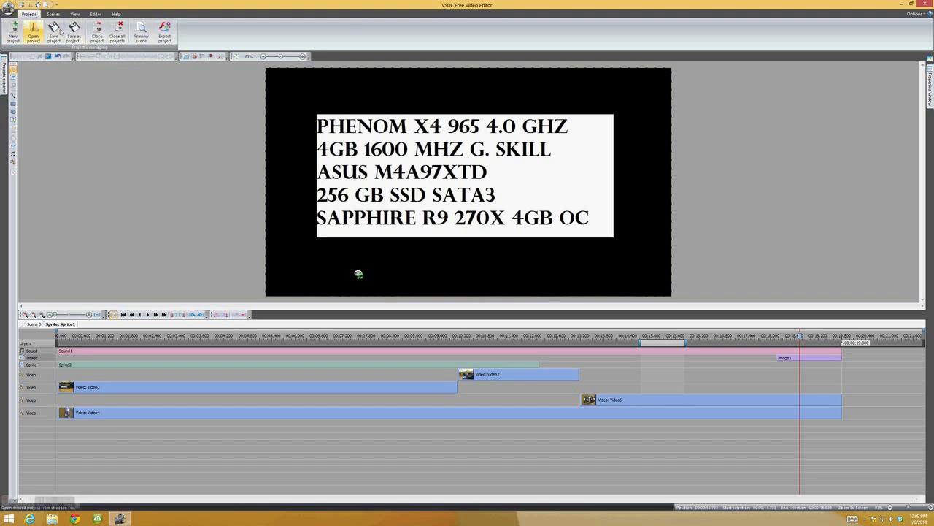
{"action": "left_click", "coordinate": [165, 32]}
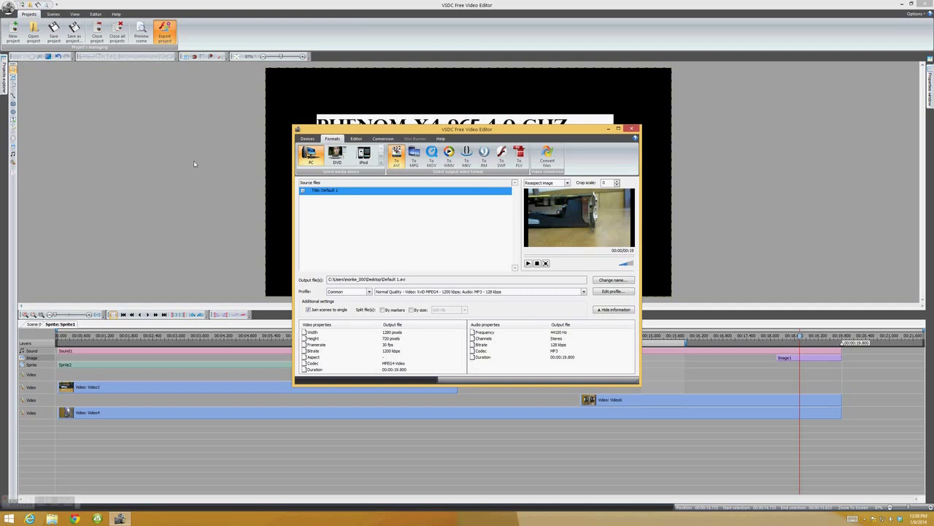
{"action": "left_click", "coordinate": [605, 311]}
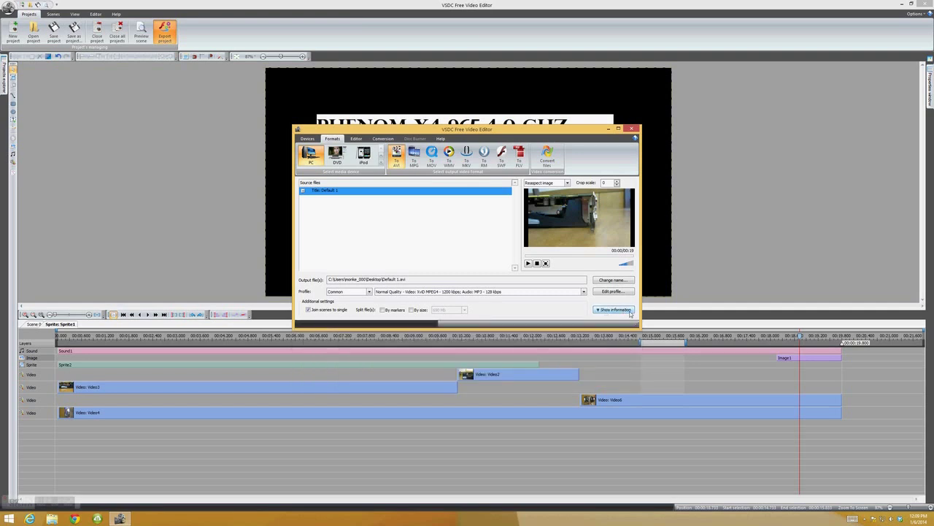
{"action": "left_click", "coordinate": [629, 311]}
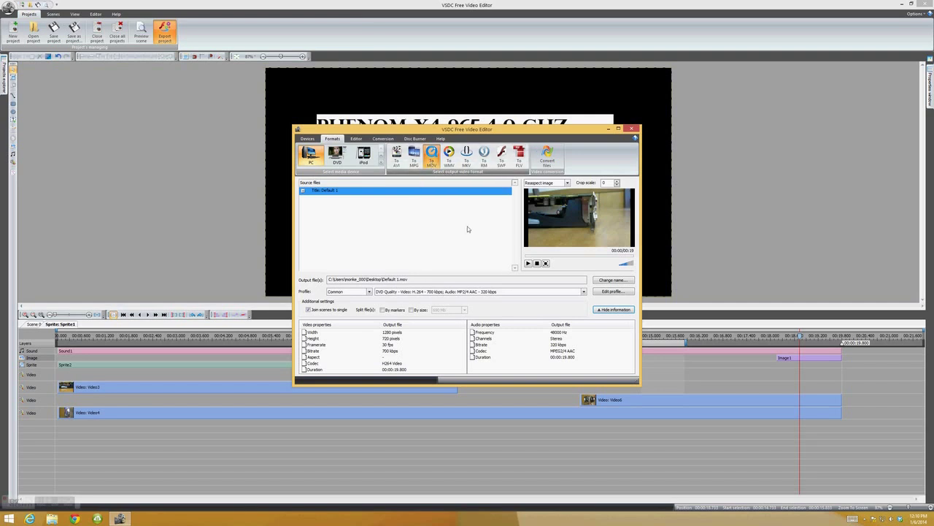
{"action": "left_click", "coordinate": [447, 291]}
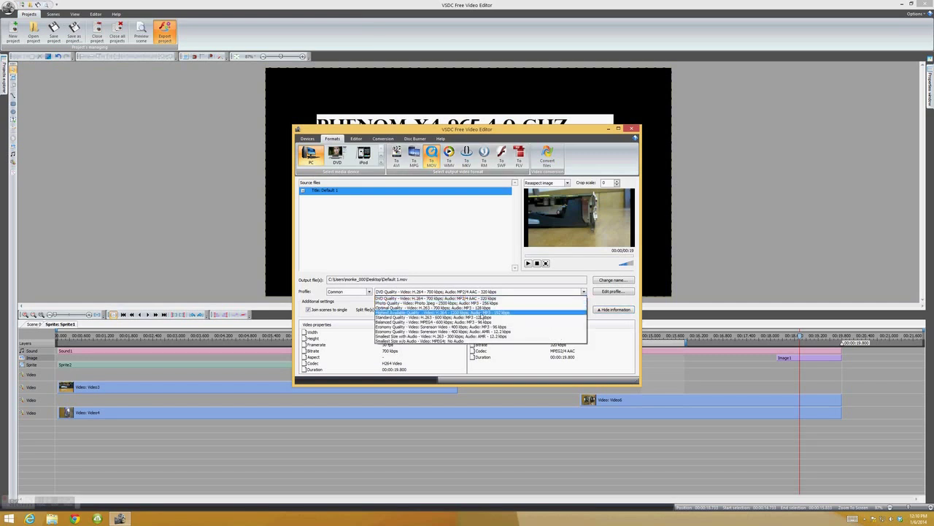
{"action": "left_click", "coordinate": [482, 312]}
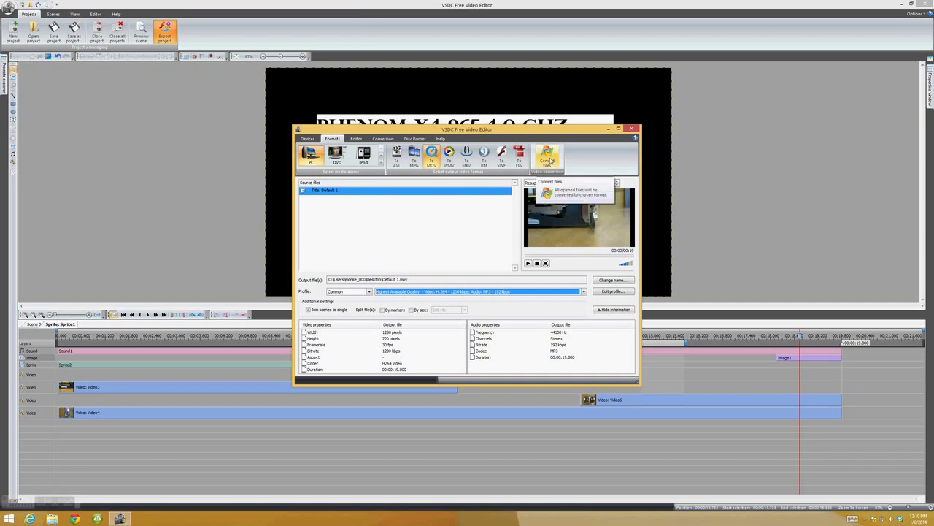
Change the export's output location to the Videos folder, keeping the file name Default 1 as a QuickTime MOV
{"action": "left_click", "coordinate": [611, 279]}
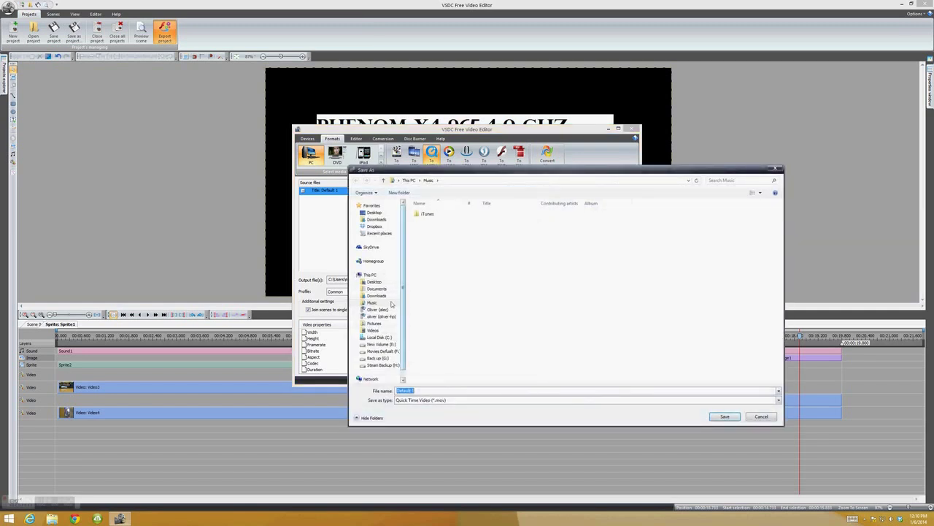
{"action": "left_click", "coordinate": [375, 330]}
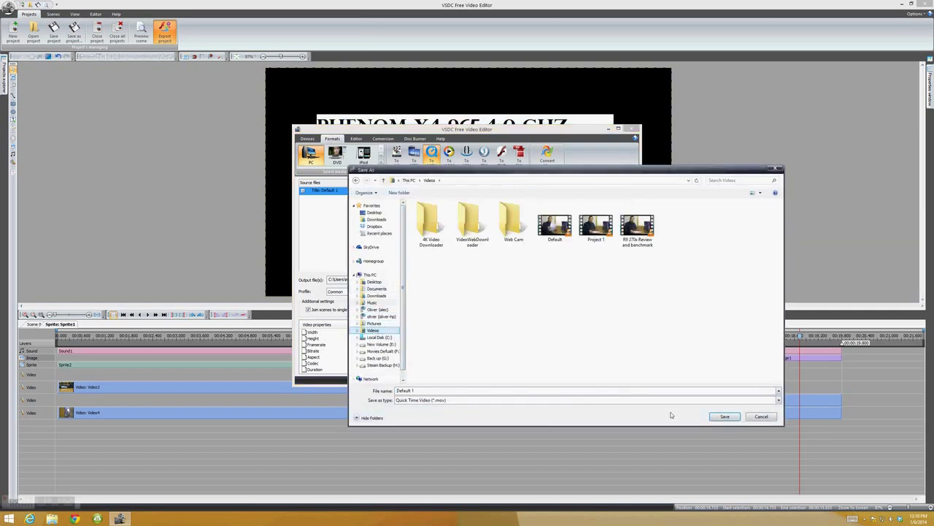
{"action": "left_click", "coordinate": [433, 390]}
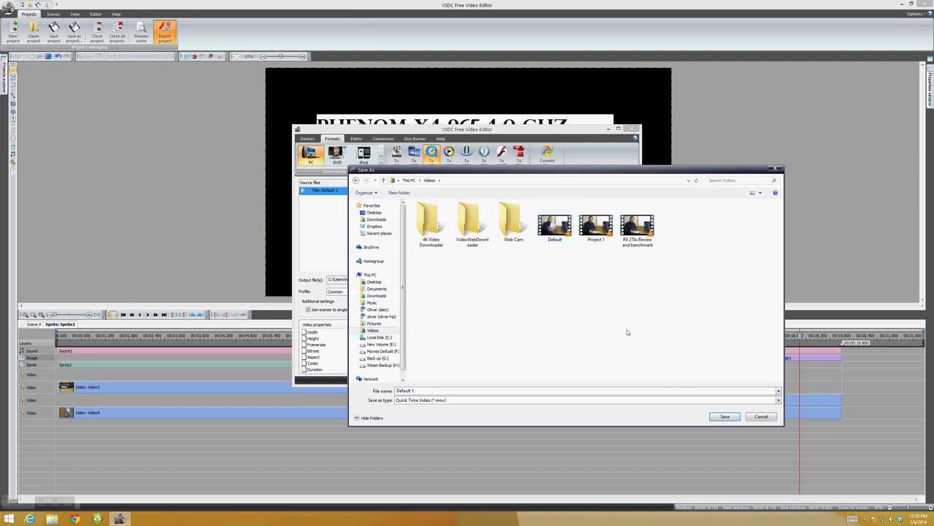
{"action": "left_click", "coordinate": [725, 416]}
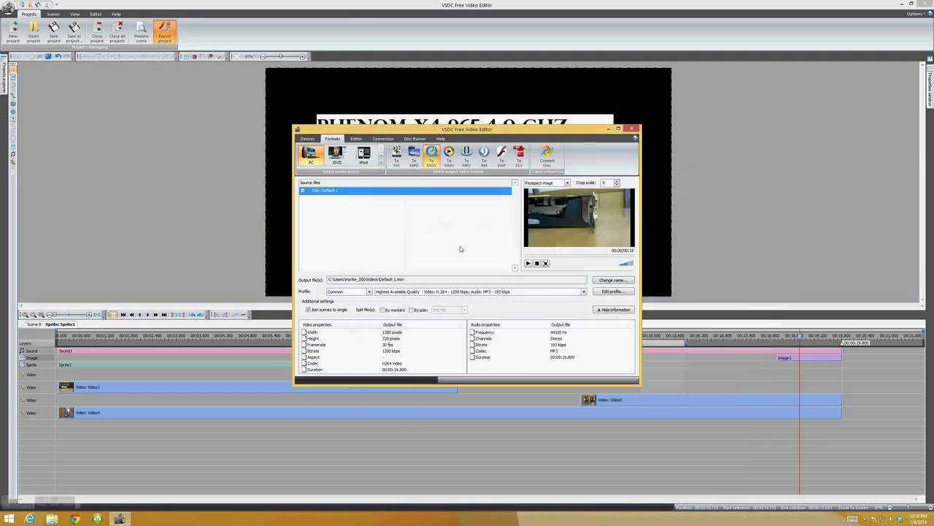
Convert the project to the MOV file, acknowledge the completed conversion and close the export window
{"action": "left_click", "coordinate": [548, 159]}
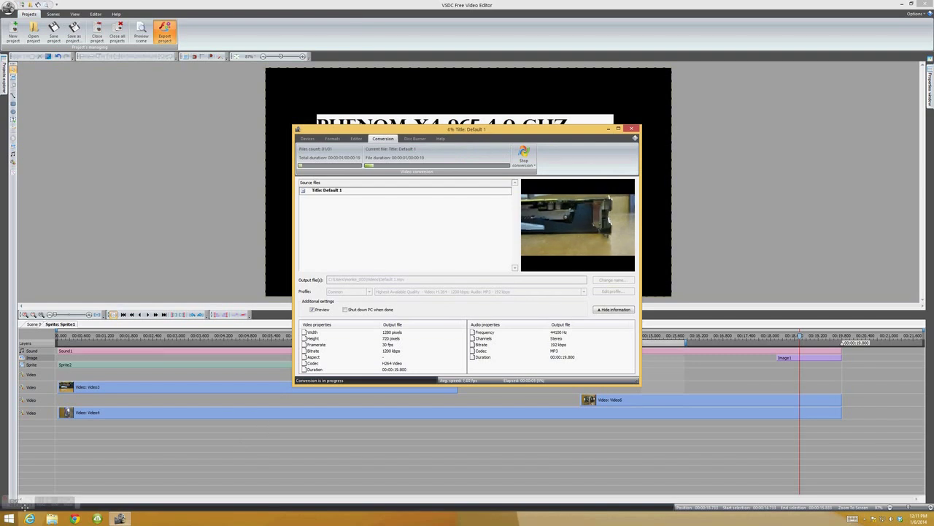
{"action": "mouse_move", "coordinate": [77, 503]}
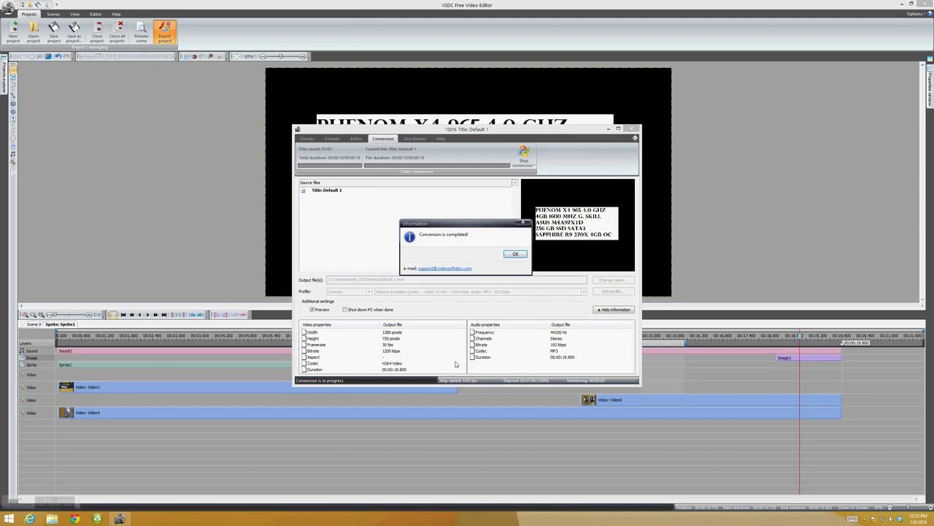
{"action": "left_click", "coordinate": [520, 254]}
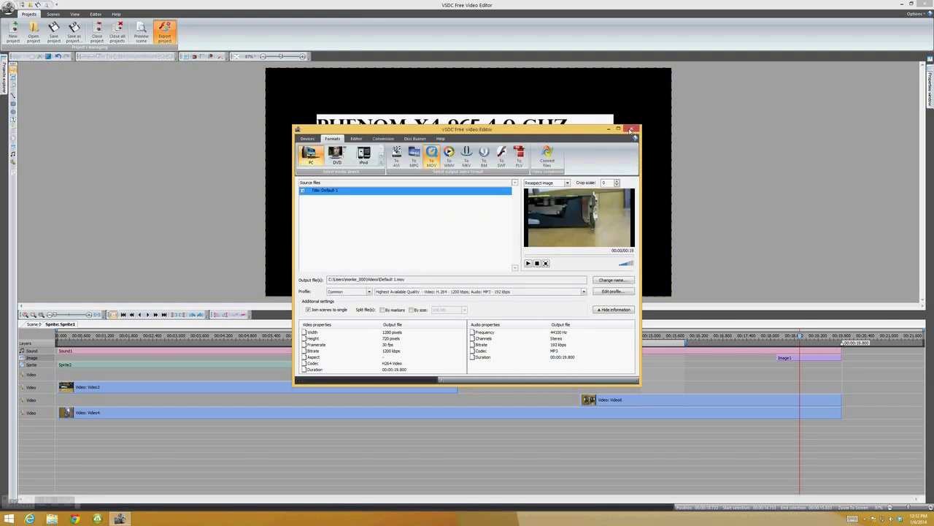
{"action": "left_click", "coordinate": [633, 130]}
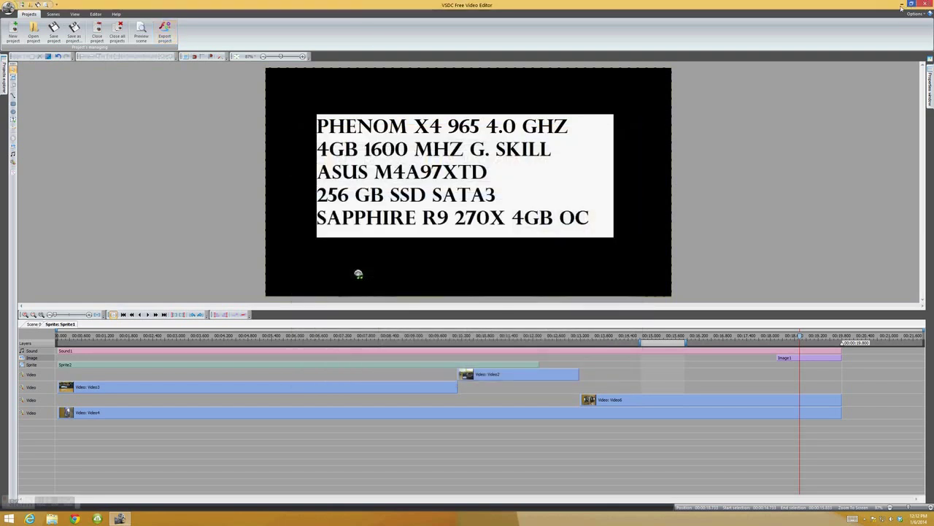
Go to the Videos folder within the user's personal folder and play the exported Default 1.mov full screen in VLC media player
{"action": "key", "text": "super+d"}
{"action": "left_click", "coordinate": [9, 519]}
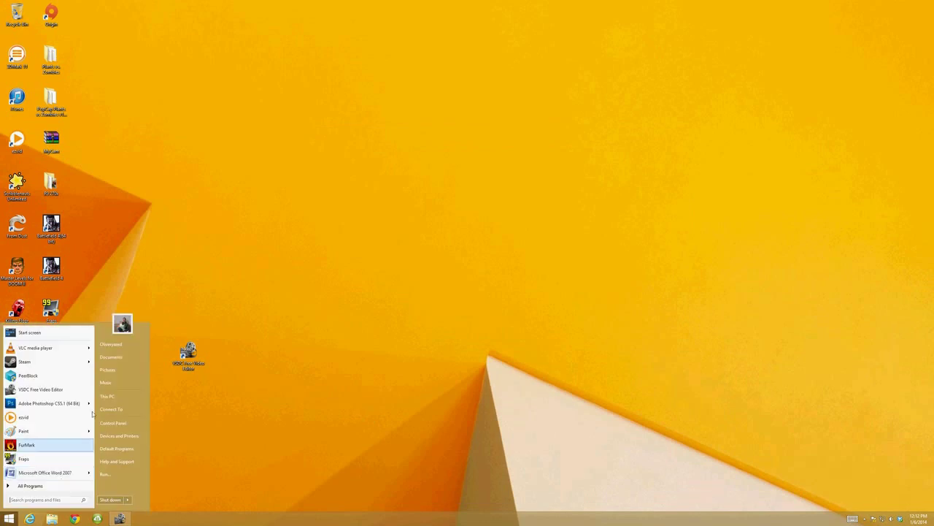
{"action": "left_click", "coordinate": [111, 344]}
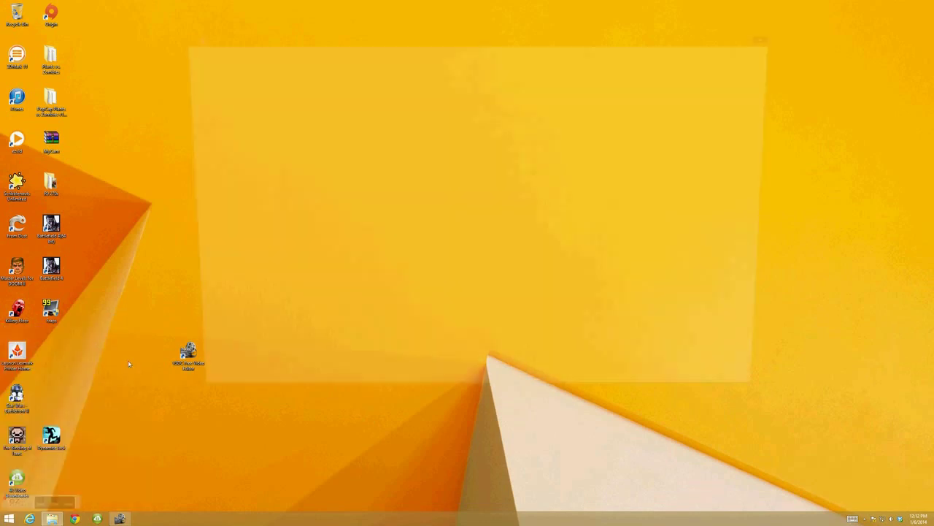
{"action": "double_click", "coordinate": [672, 117]}
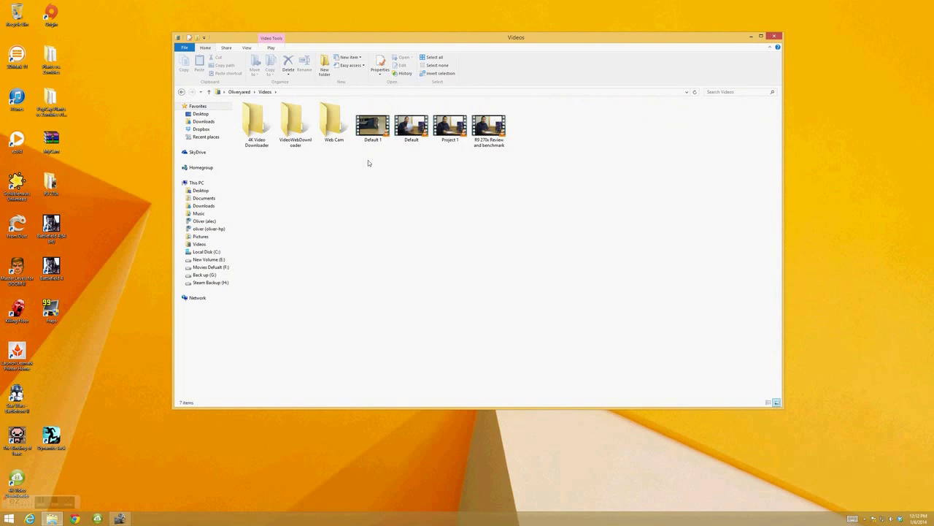
{"action": "left_click", "coordinate": [375, 130]}
{"action": "key", "text": "Return"}
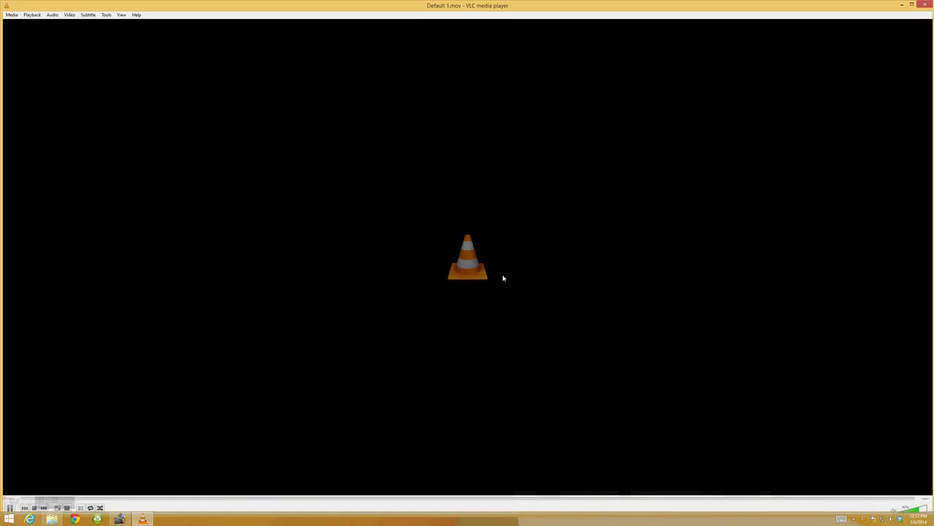
{"action": "key", "text": "f"}
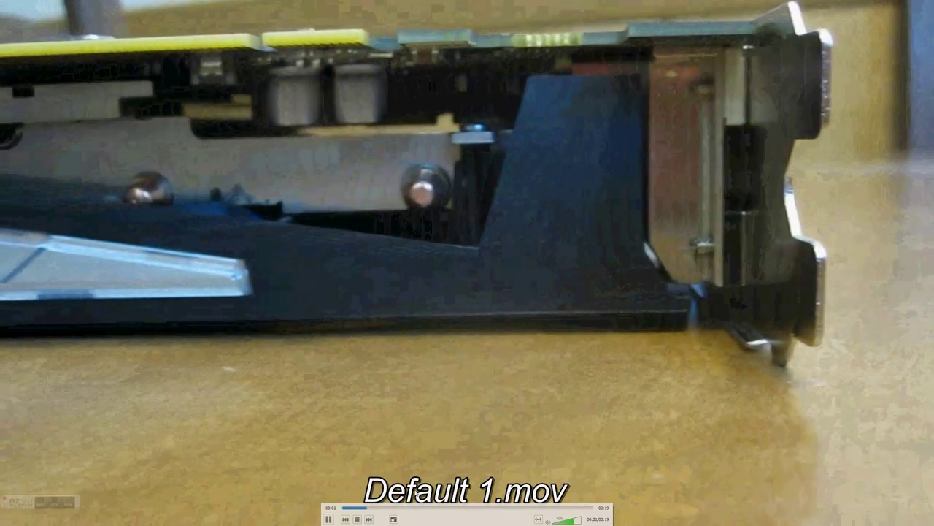